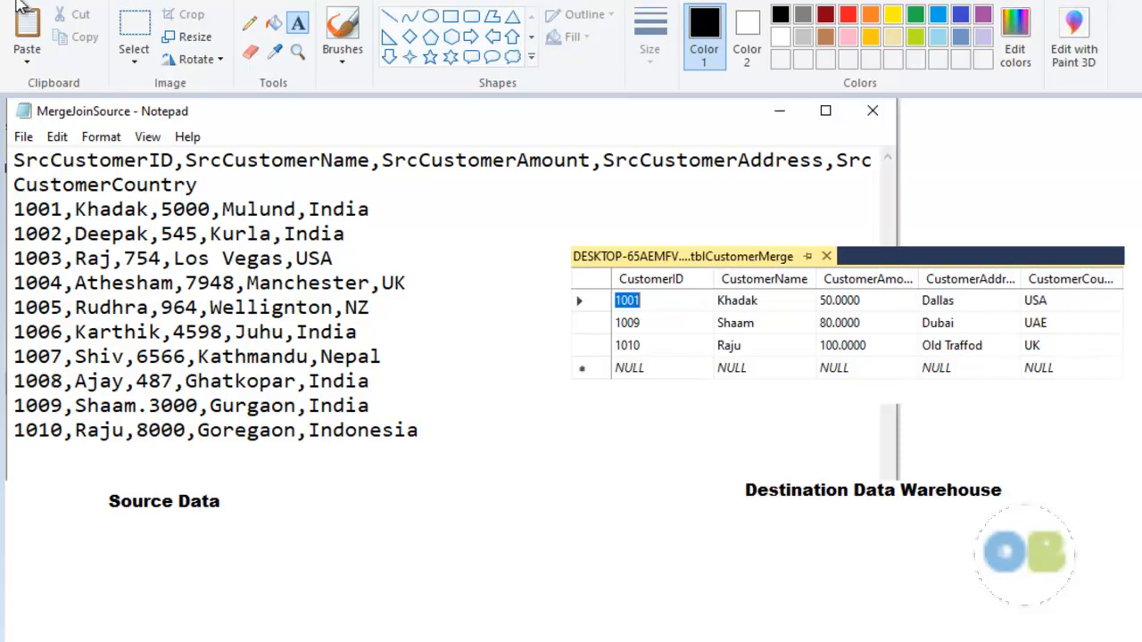
With the Pencil, tick the three matching customer IDs in the source and destination data and handwrite "Inserted" below the source list.
click(258, 25)
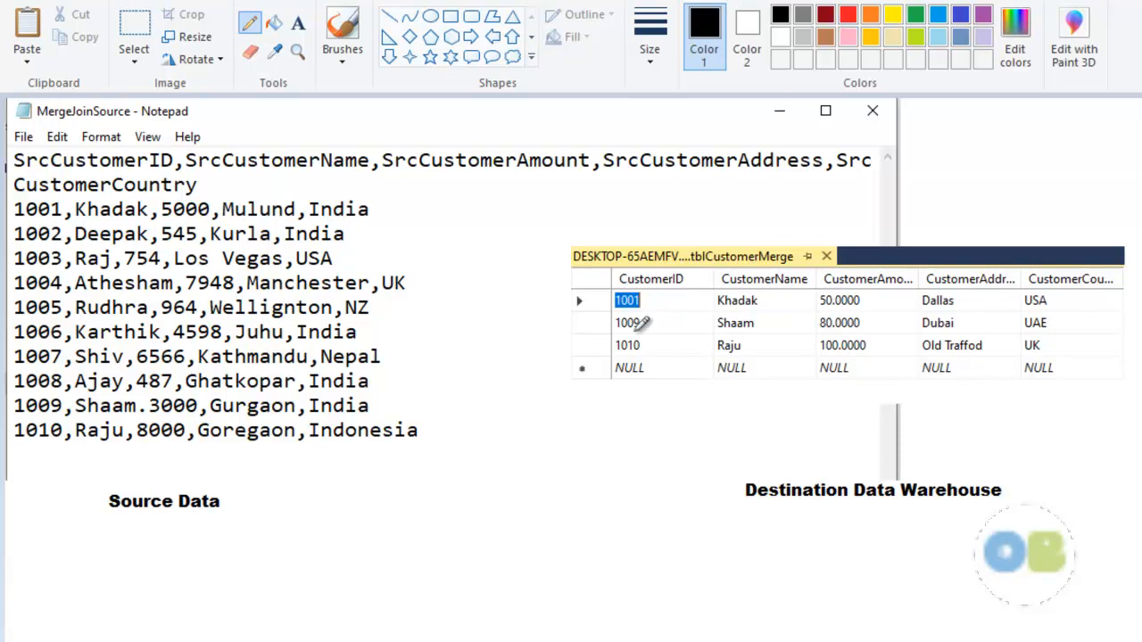
mouse_move(650, 304)
mouse_down()
mouse_move(672, 295)
mouse_move(658, 354)
mouse_move(678, 338)
mouse_up()
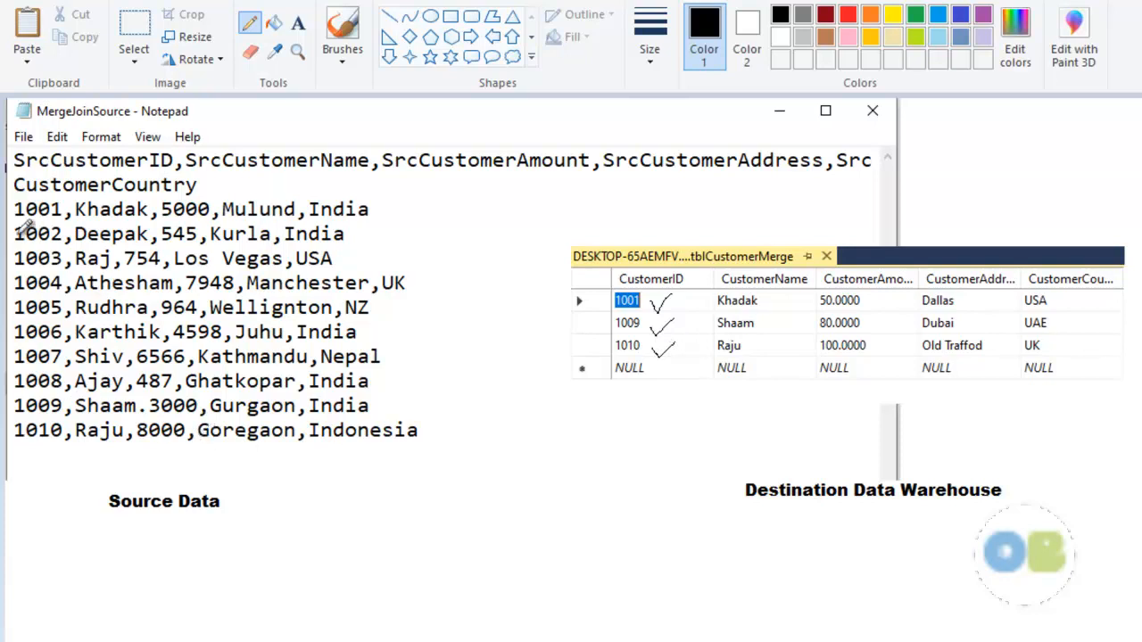
drag(8, 201, 17, 200)
drag(8, 430, 22, 424)
mouse_move(318, 491)
mouse_down()
mouse_move(367, 566)
mouse_move(382, 540)
mouse_move(379, 554)
mouse_move(492, 528)
mouse_up()
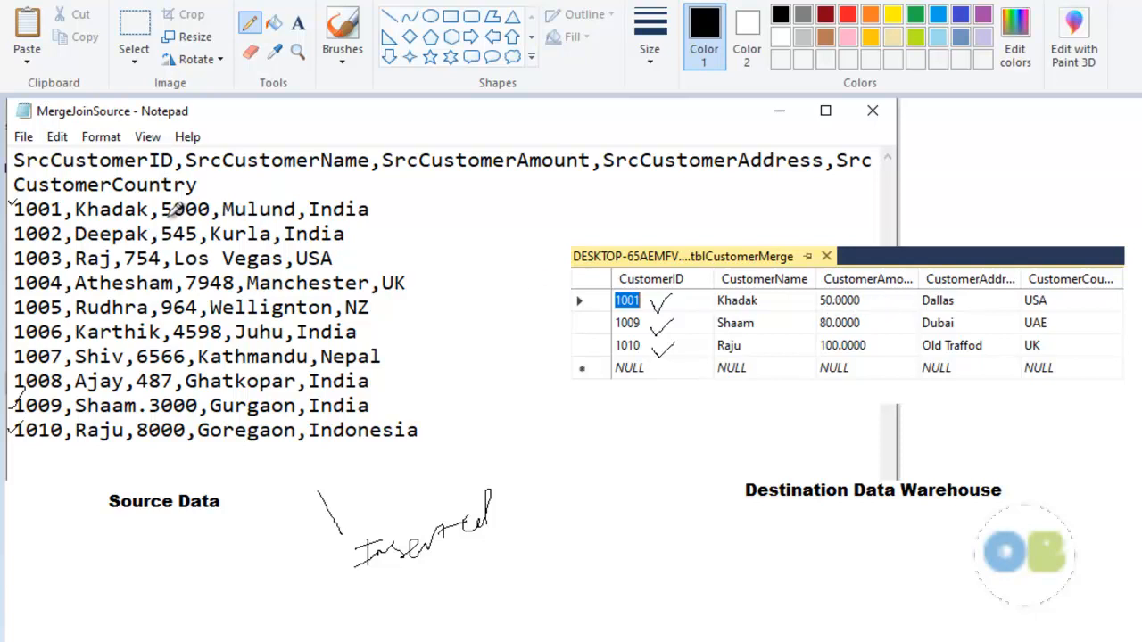
Underline the source amounts 5000 and 3000, the destination amount 80.0000, and the Source Data and Destination Data Warehouse captions freehand.
drag(181, 222, 196, 223)
drag(174, 419, 194, 417)
drag(825, 332, 831, 332)
drag(86, 541, 218, 525)
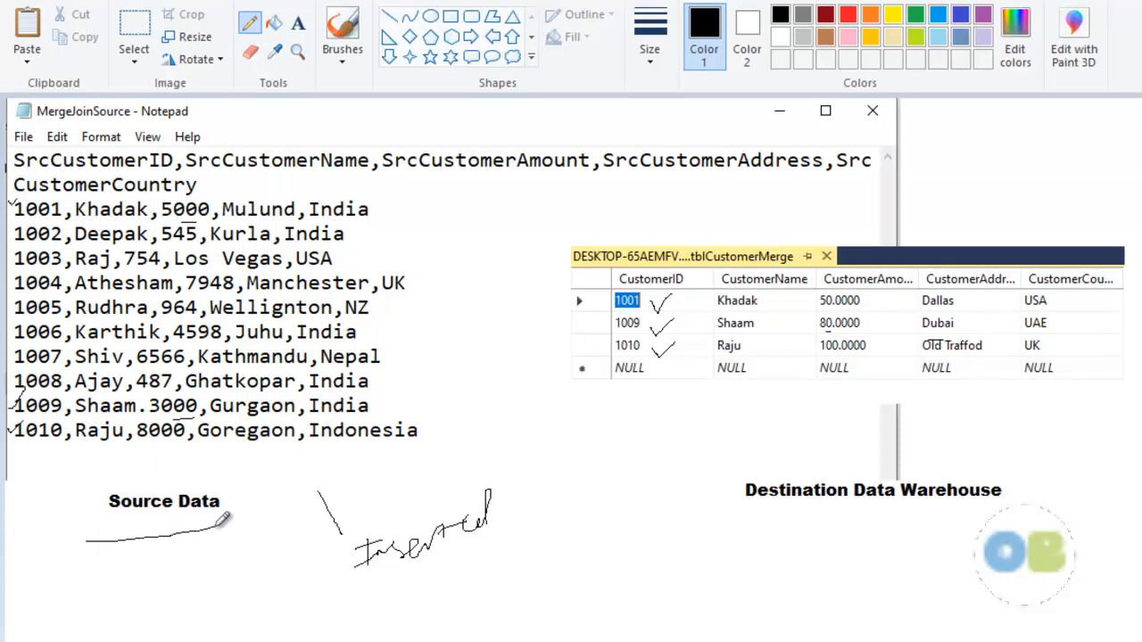
drag(748, 529, 951, 519)
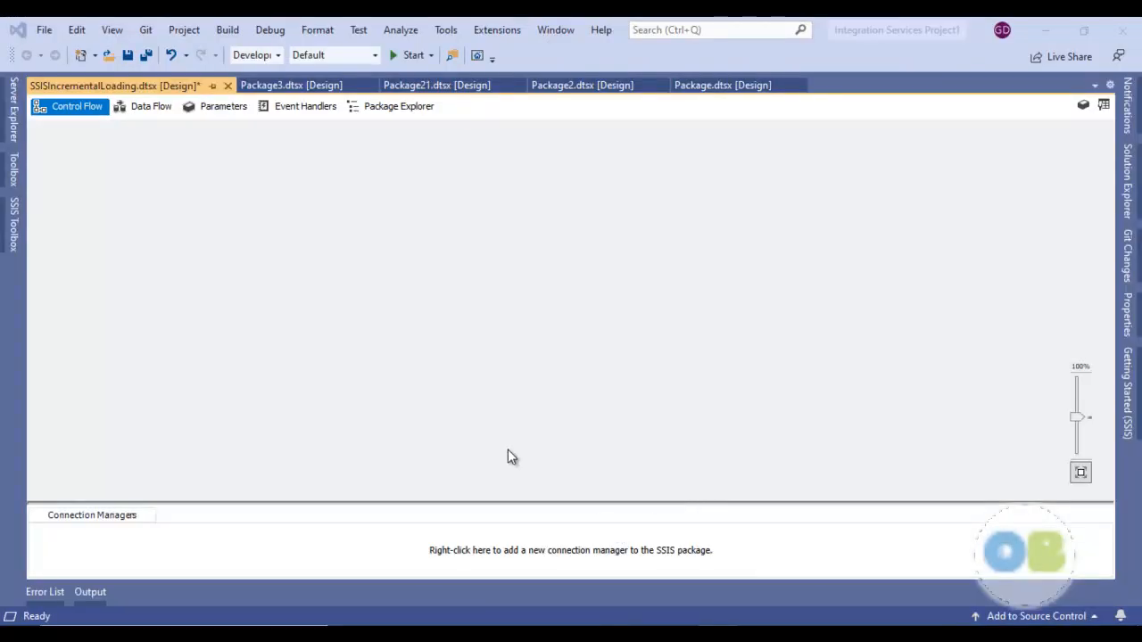
Switch to Visual Studio and add a Data Flow Task to the control flow of SSISIncrementalLoading.dtsx.
click(15, 246)
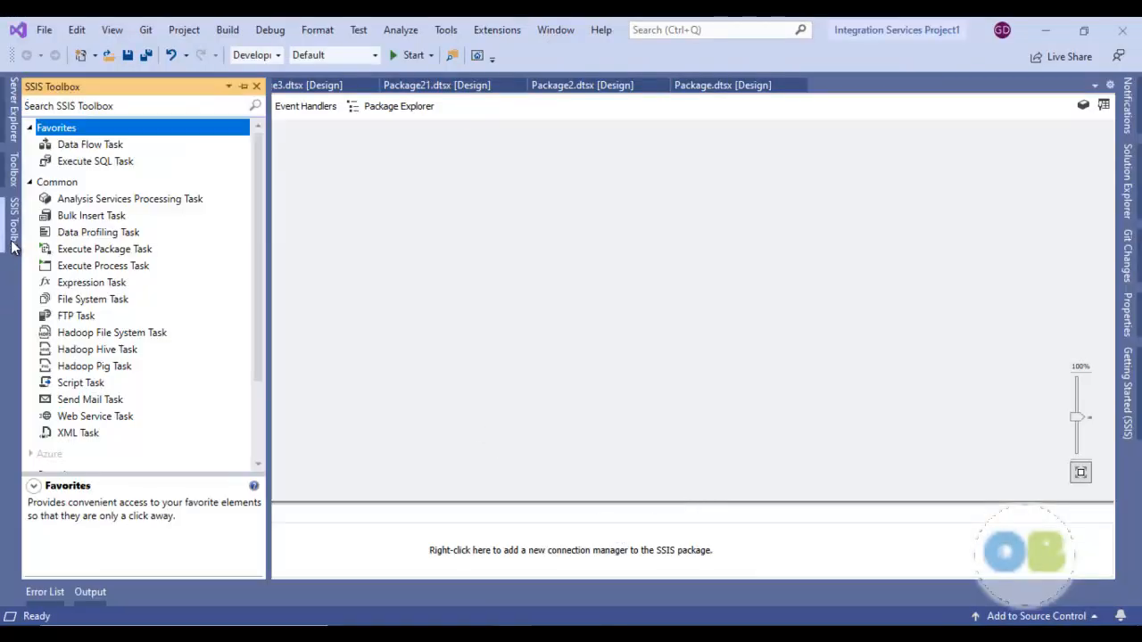
click(47, 145)
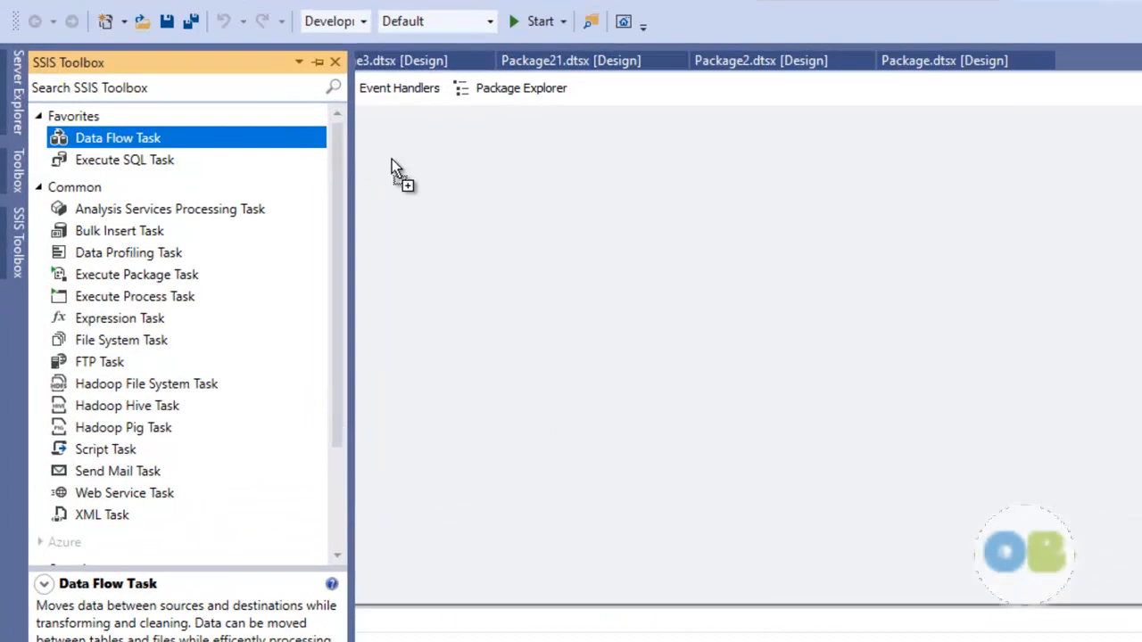
drag(571, 192, 241, 178)
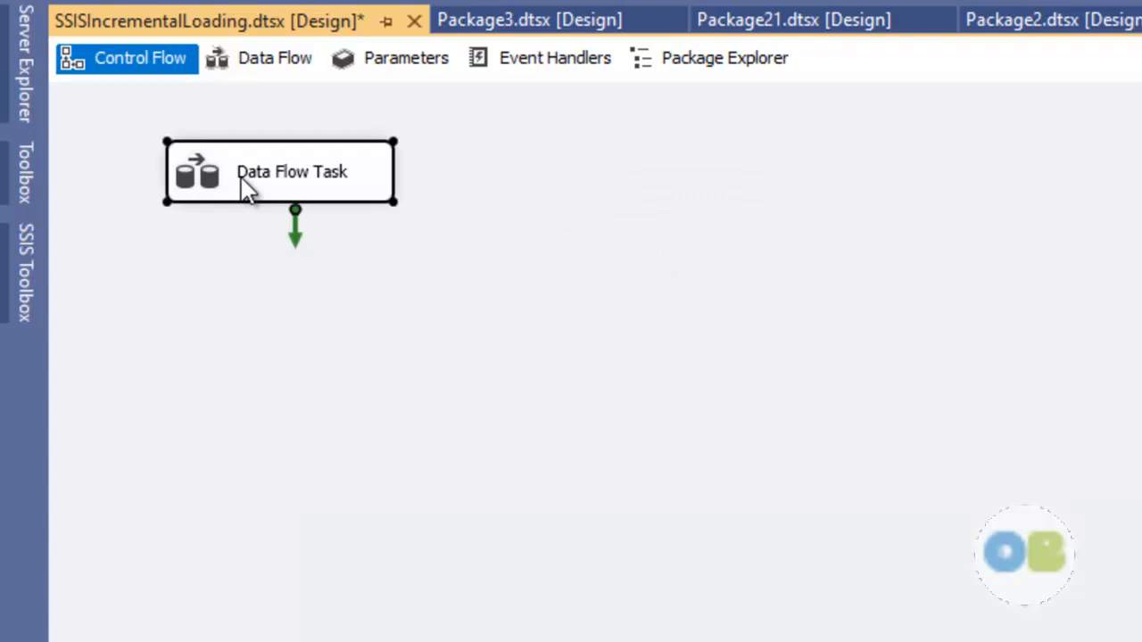
click(415, 268)
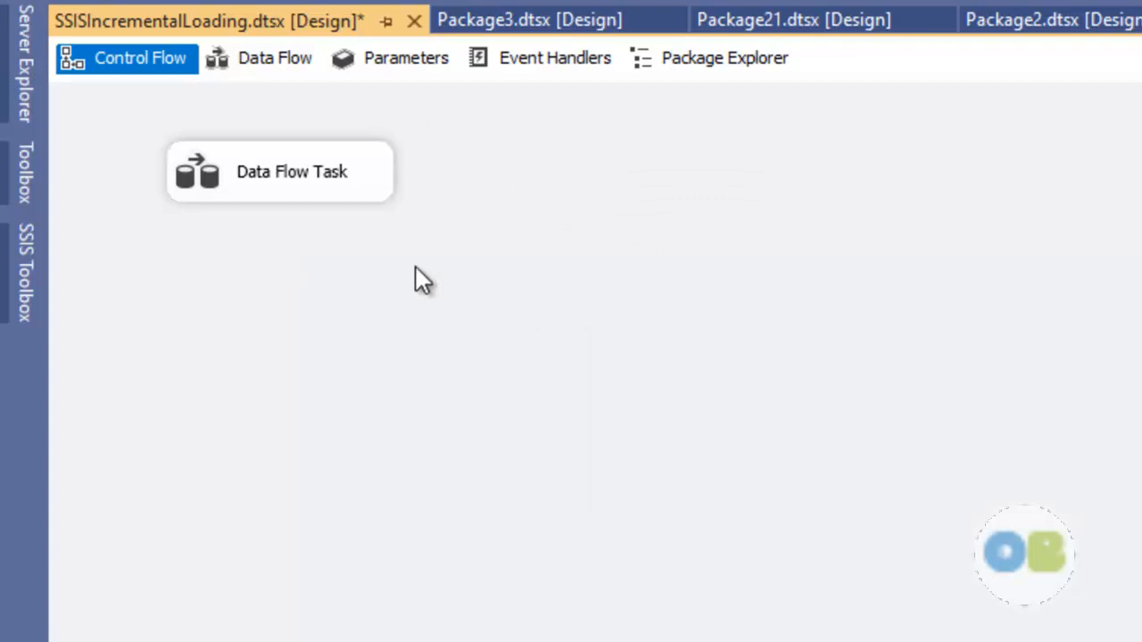
Open the Data Flow Task and add an OLE DB Source and a Flat File Source, arranged side by side.
double_click(360, 198)
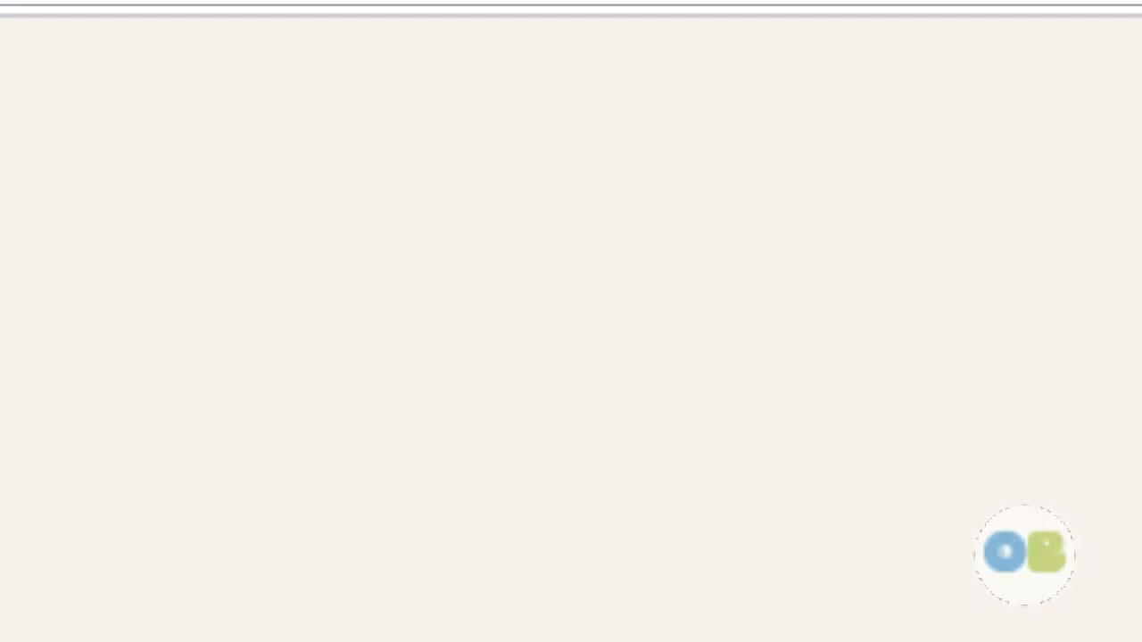
click(26, 278)
scroll(176, 459, down, 12)
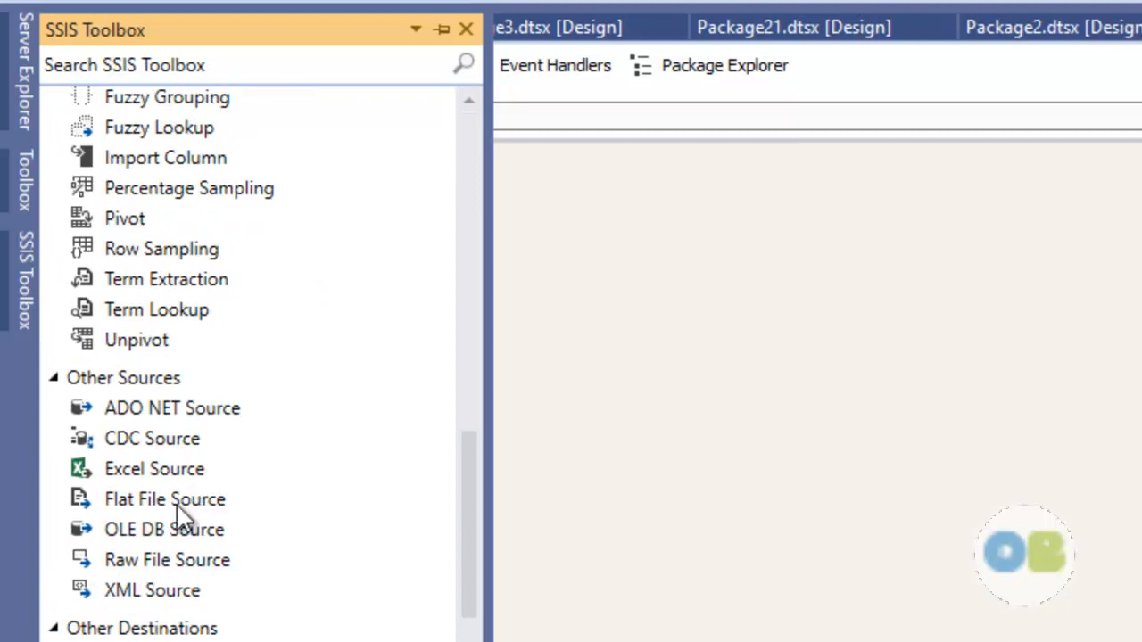
drag(157, 534, 726, 415)
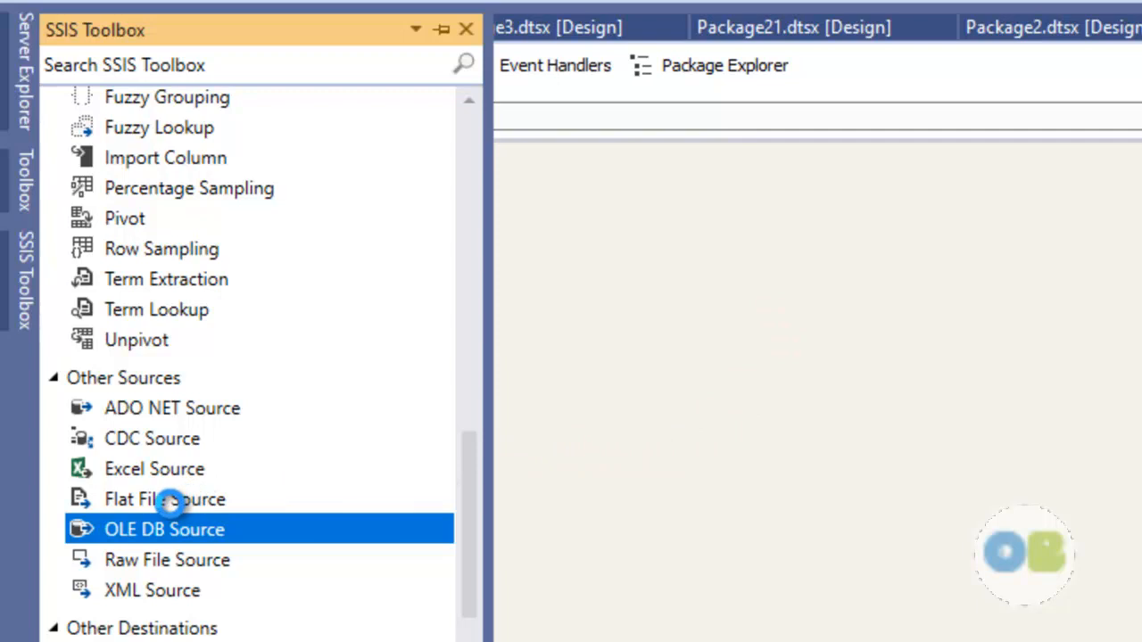
drag(171, 503, 606, 294)
drag(634, 340, 268, 265)
drag(892, 278, 754, 260)
Start a new flat file connection manager for the Flat File Source.
double_click(353, 253)
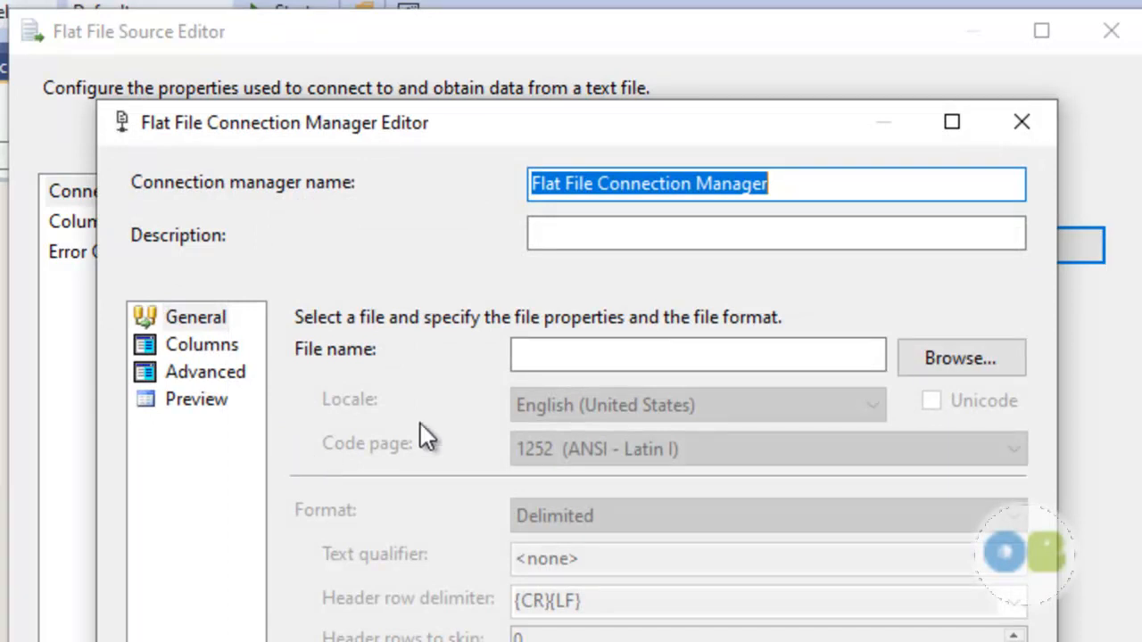
click(932, 359)
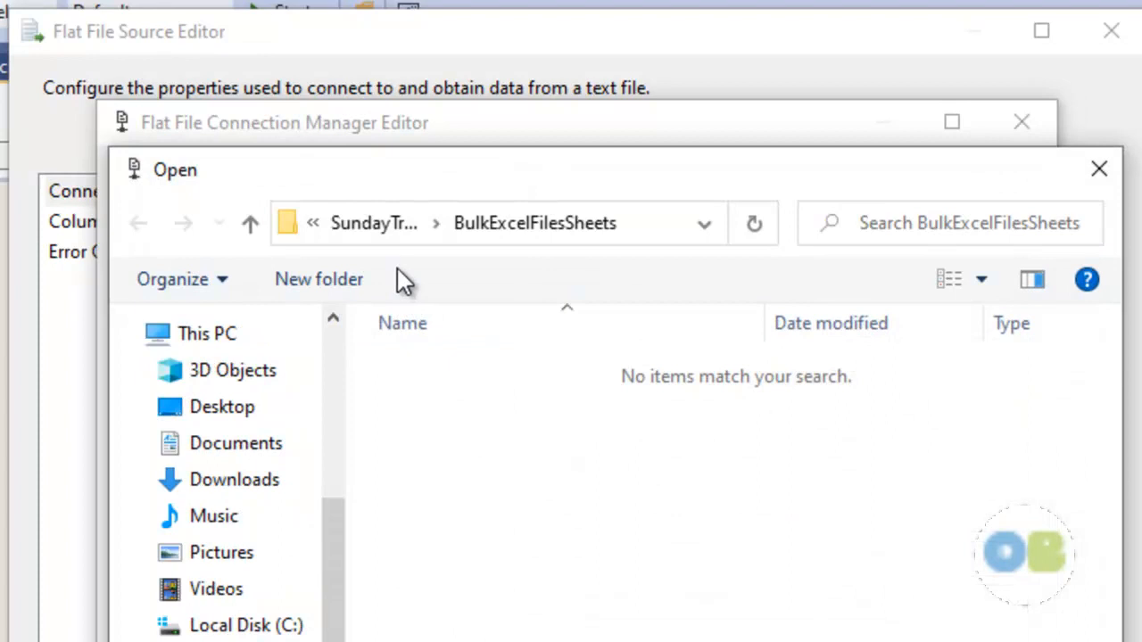
click(370, 223)
scroll(624, 535, down, 2)
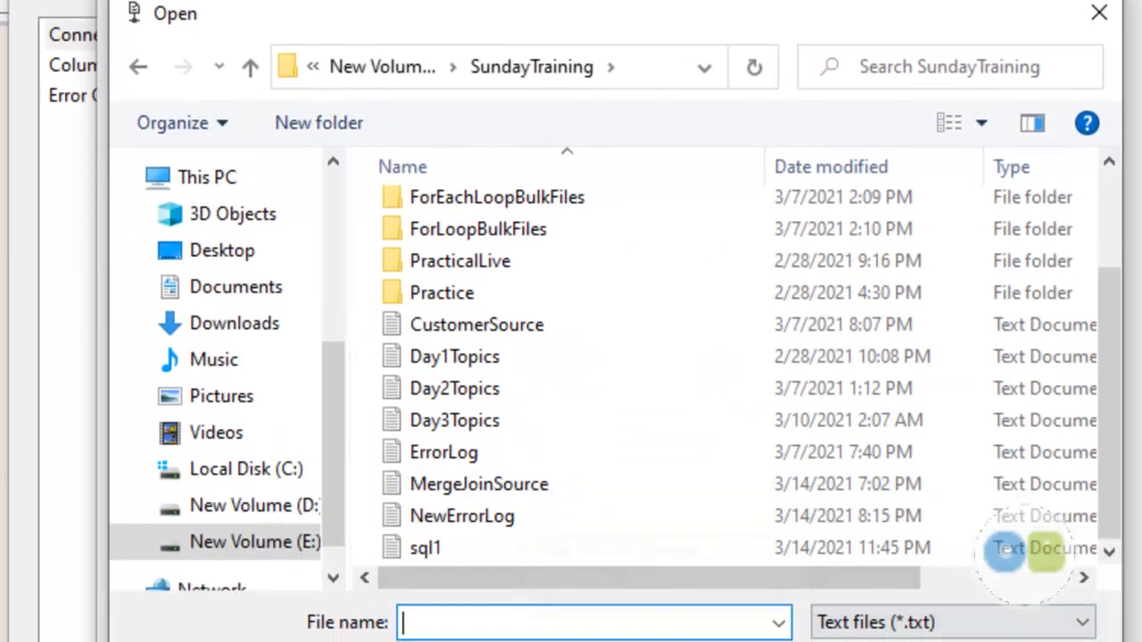
key(Escape)
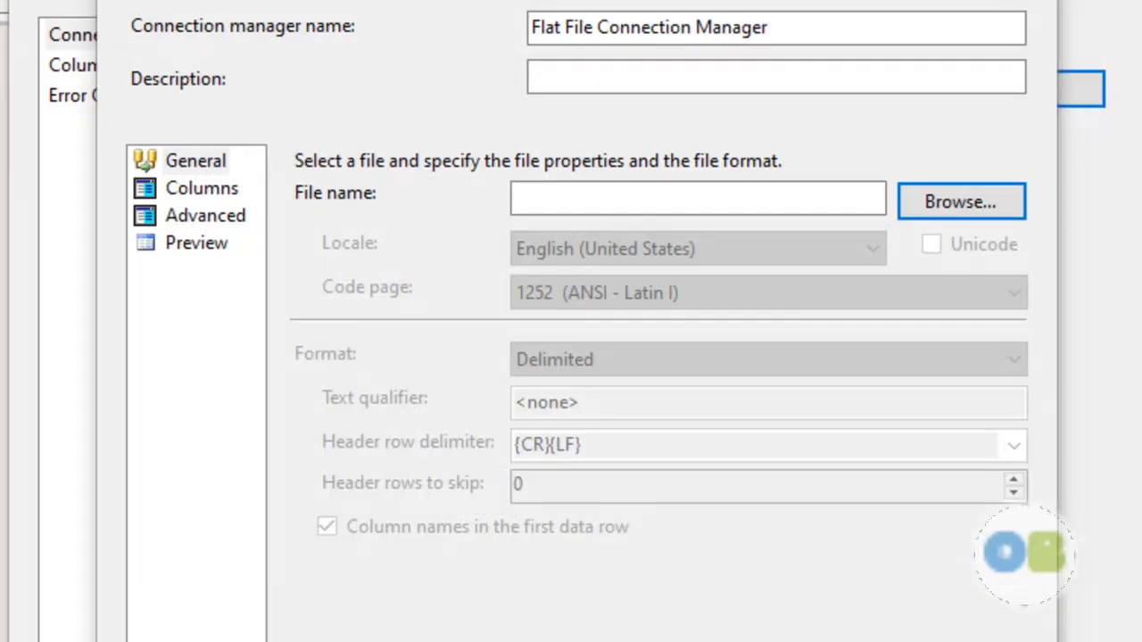
In the MergeJoinSource text file, replace the period before 3000 with a comma, then save and close the file.
key(alt+Tab)
double_click(223, 506)
scroll(482, 561, down, 1)
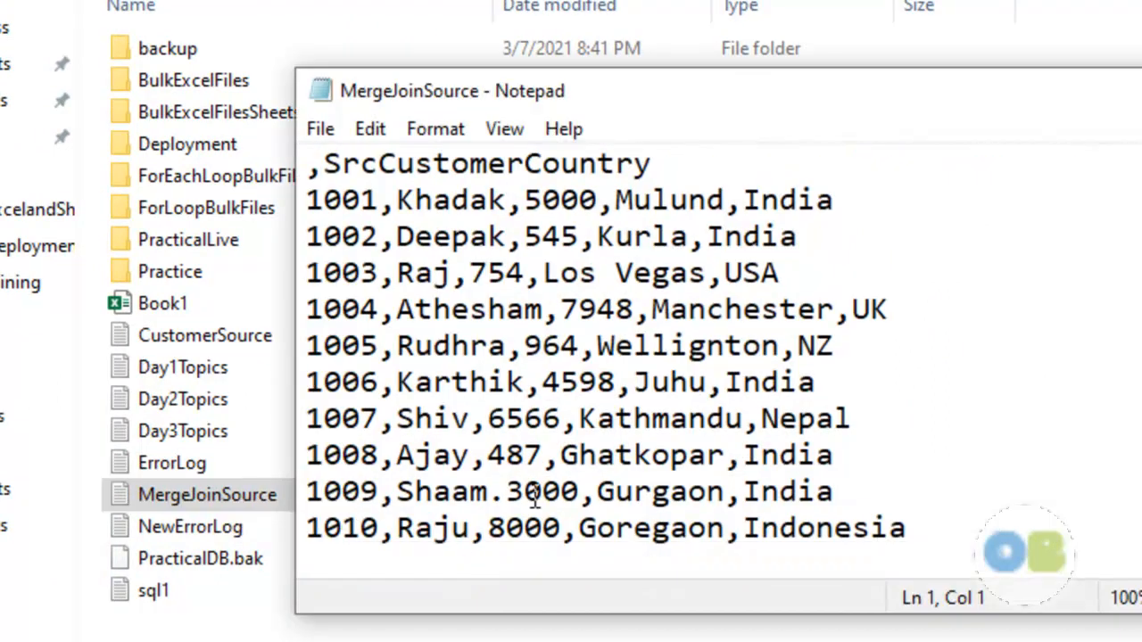
drag(489, 492, 502, 492)
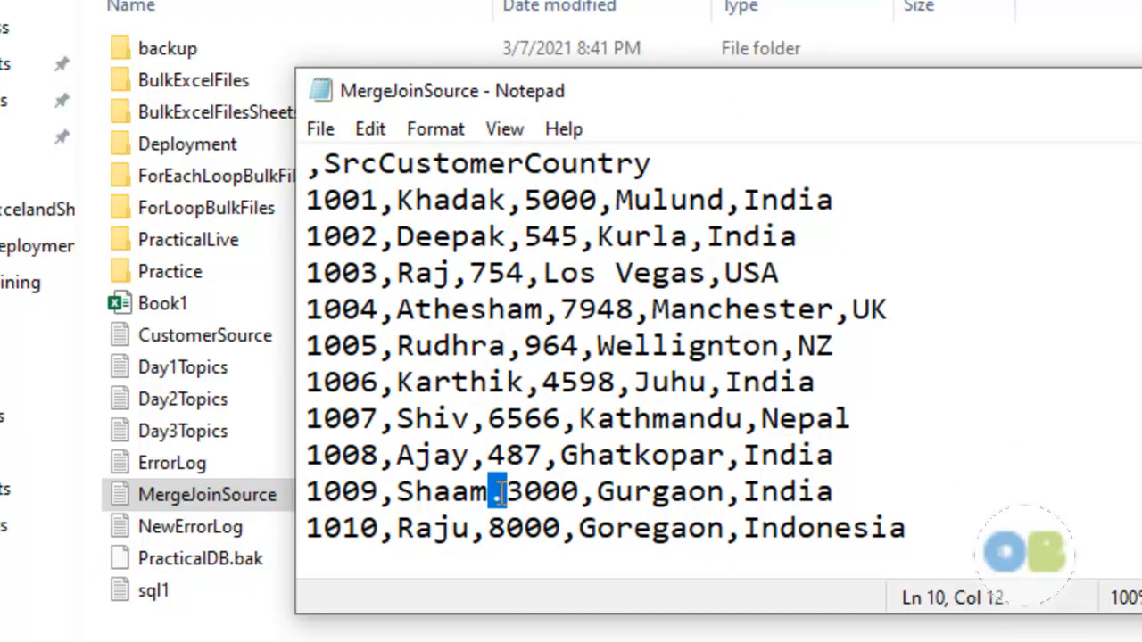
text(,)
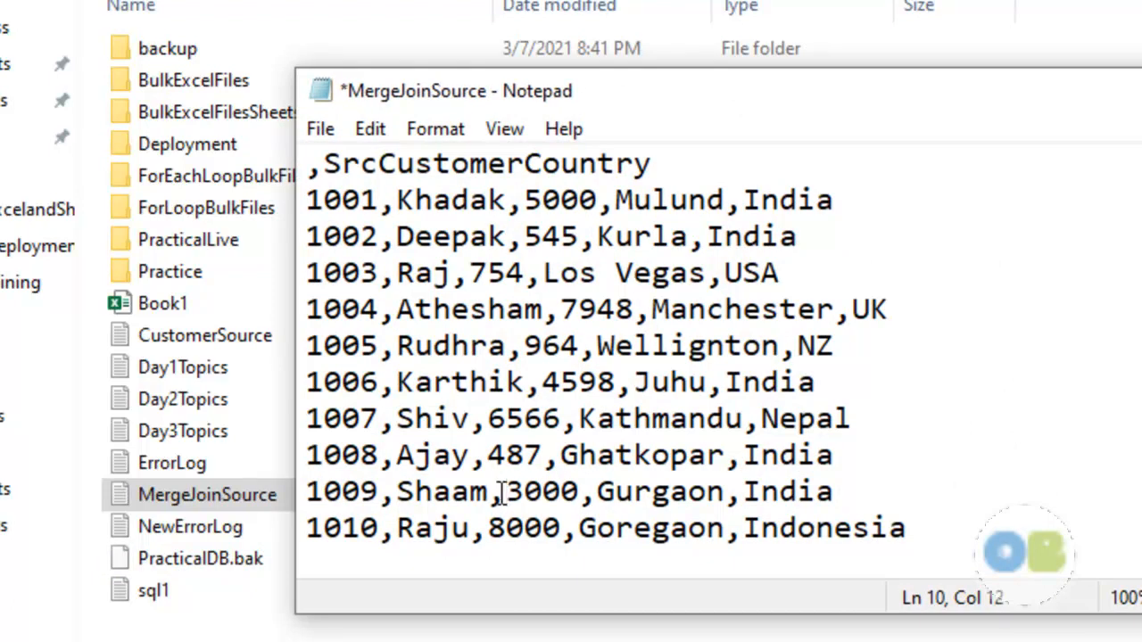
key(ctrl+s)
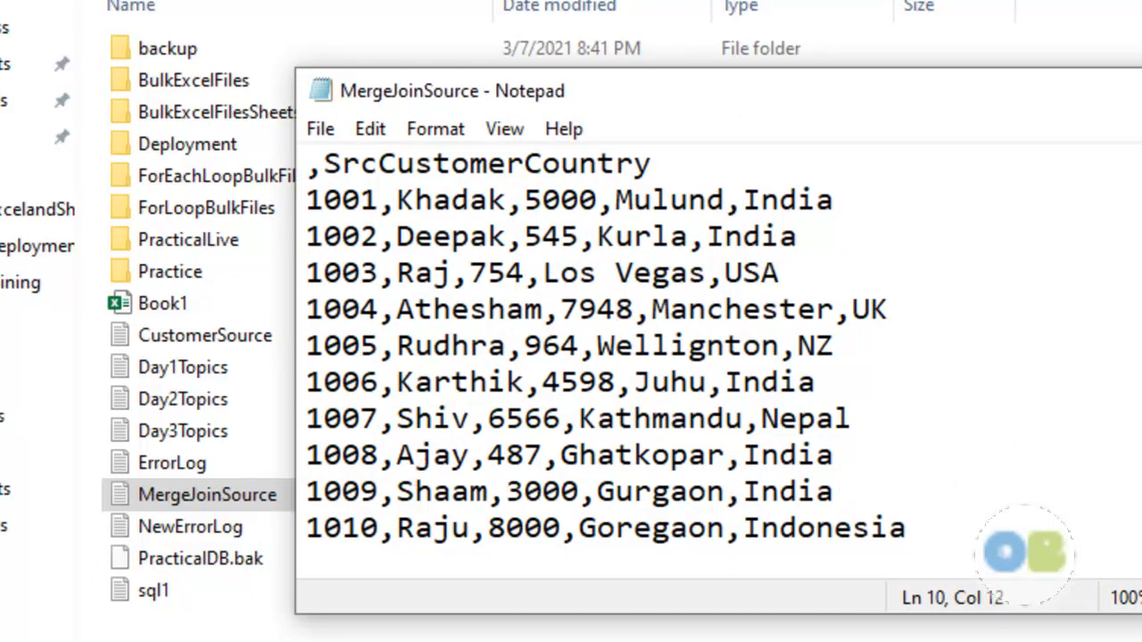
key(alt+F4)
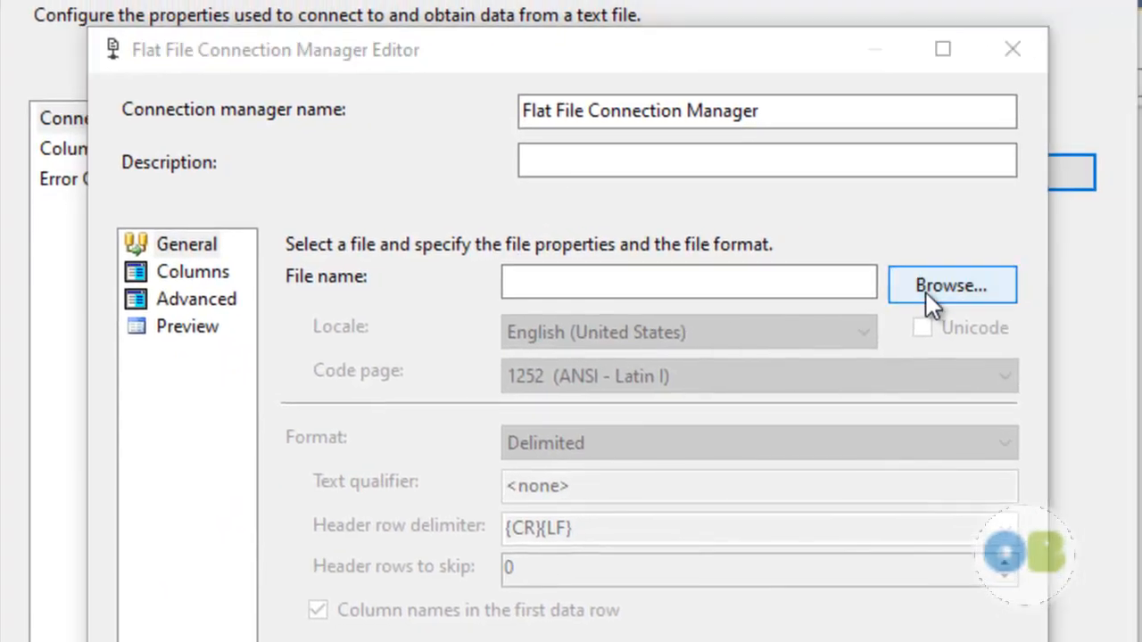
Set the flat file connection's file to E:\SundayTraining\MergeJoinSource.txt.
click(926, 293)
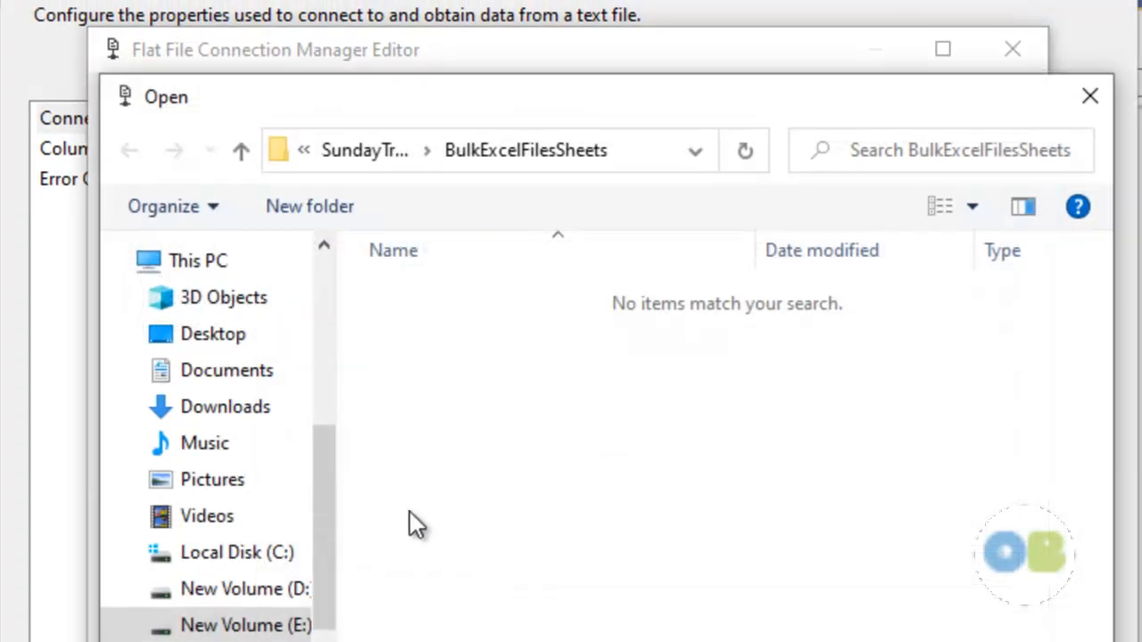
click(357, 150)
scroll(643, 513, down, 1)
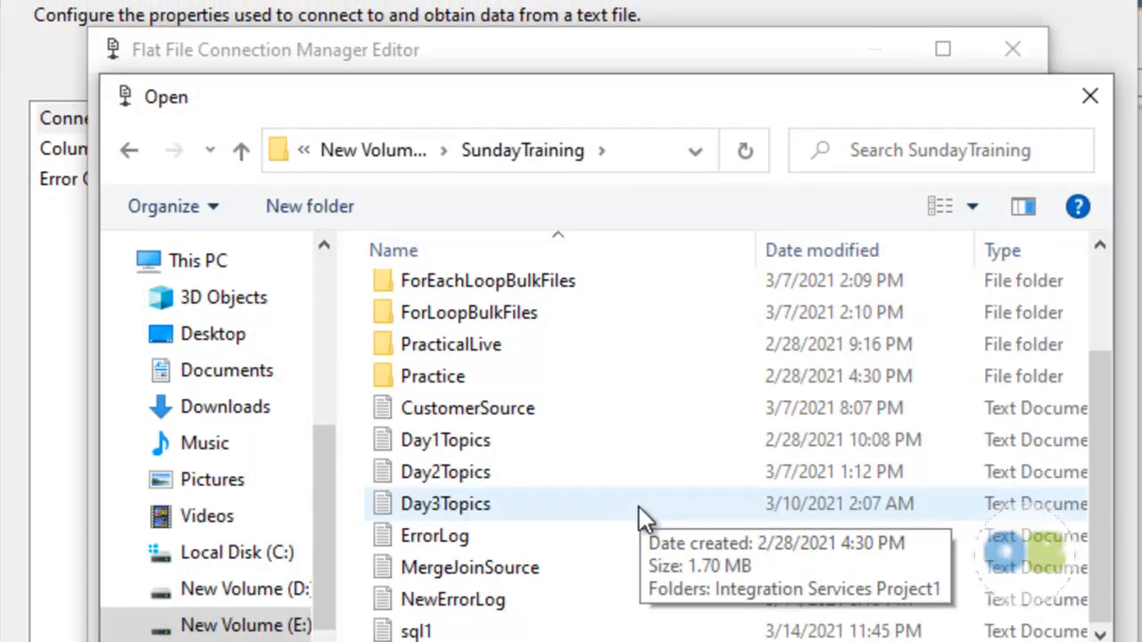
double_click(497, 568)
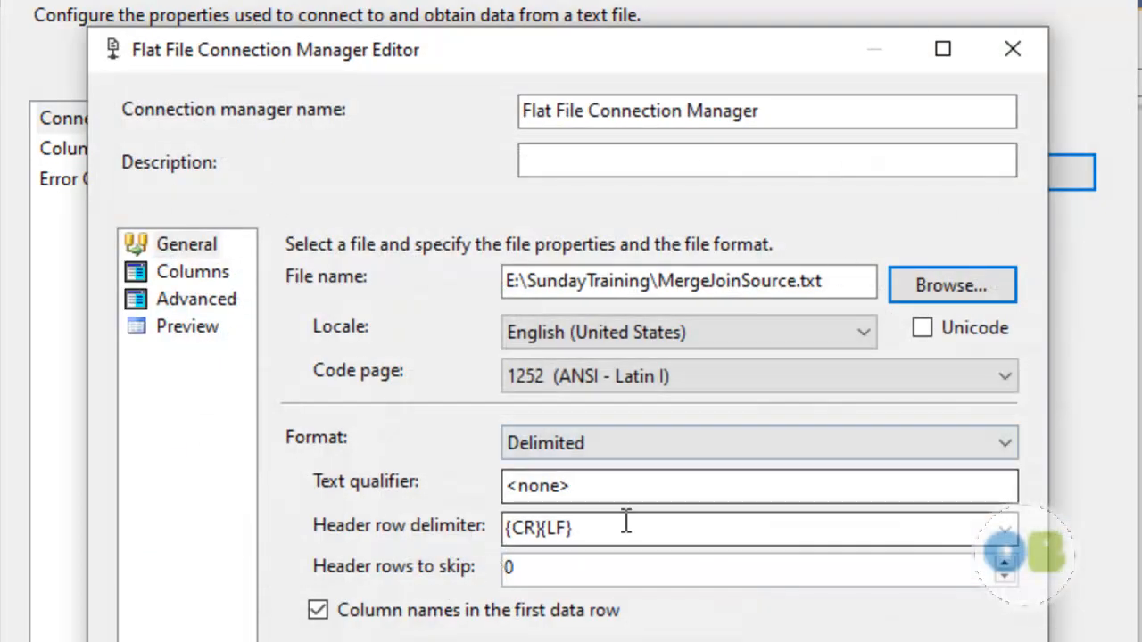
Check the columns and preview rows of the flat file connection and accept the Flat File Source configuration.
click(203, 274)
click(192, 328)
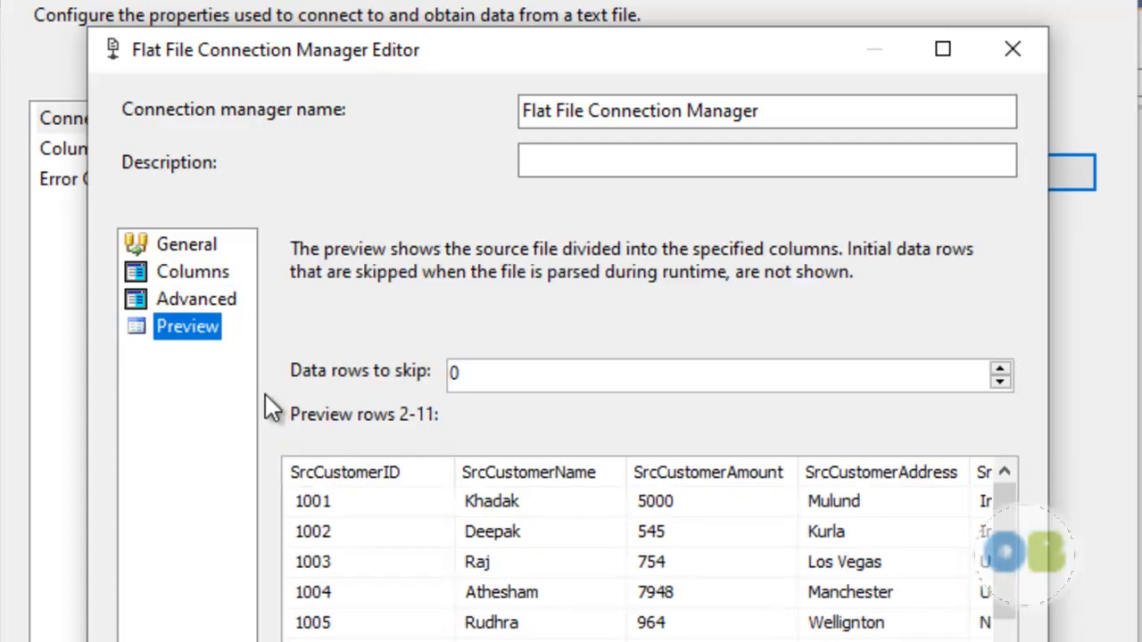
scroll(705, 607, down, 1)
scroll(724, 384, up, 1)
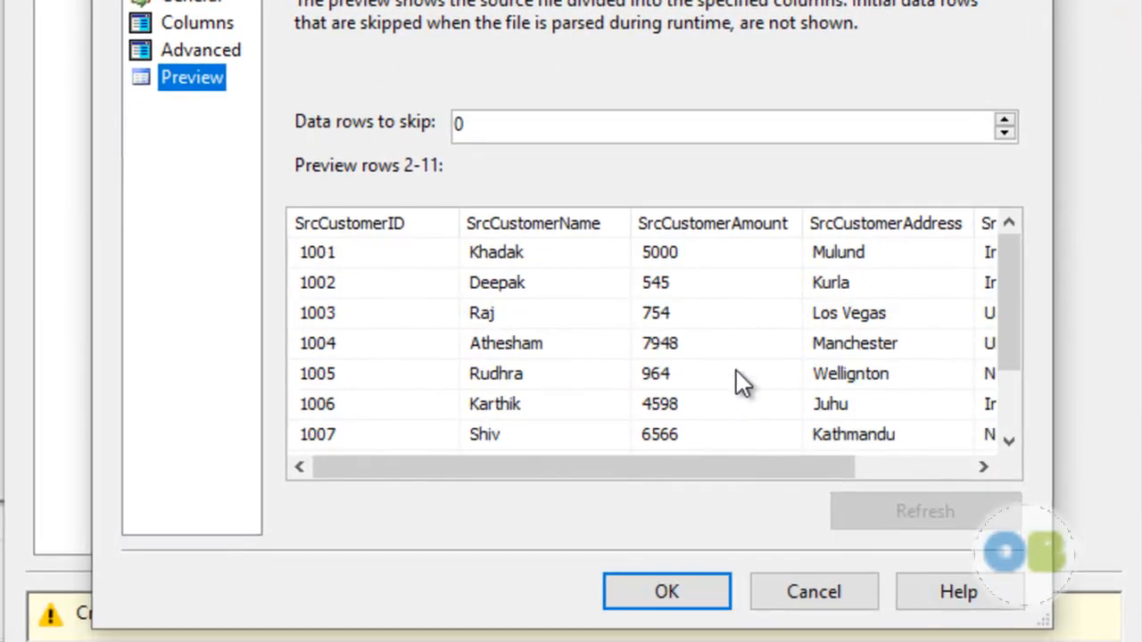
click(666, 594)
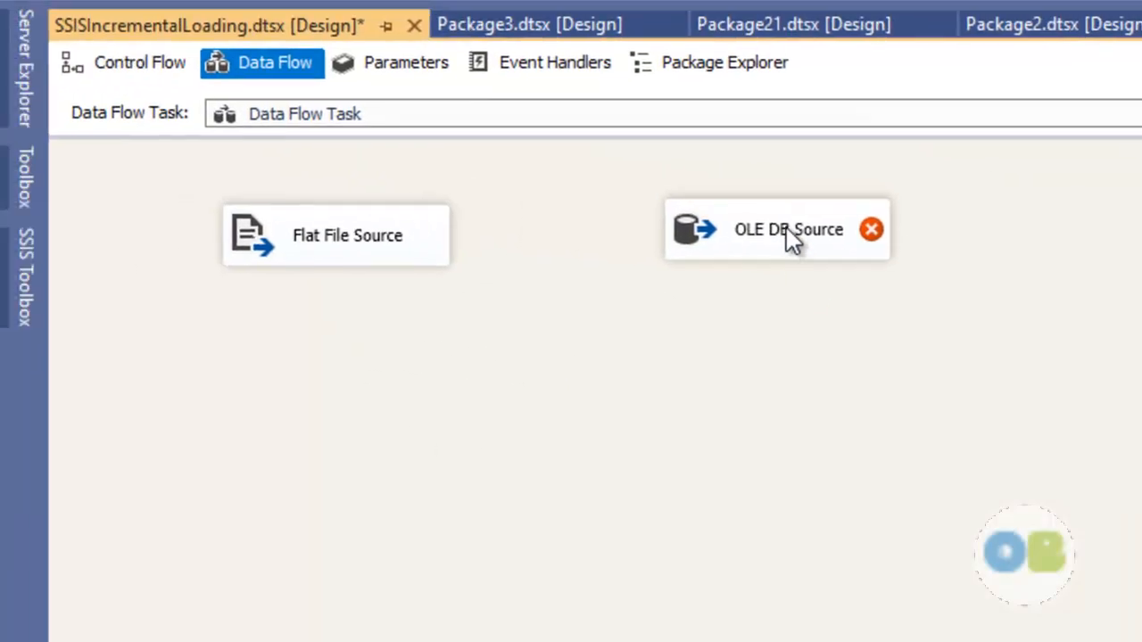
Align the OLE DB Source level with the Flat File Source on the data flow canvas.
click(334, 189)
drag(797, 250, 798, 251)
click(759, 353)
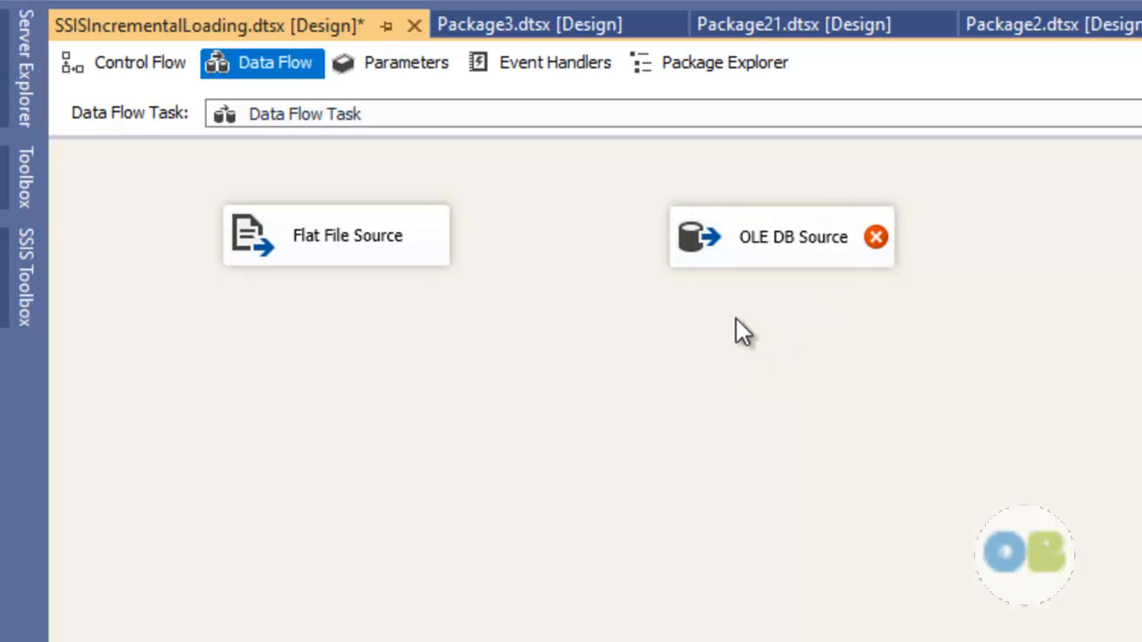
Connect the OLE DB Source to the existing LocalHost.PracticalDB data connection through a new connection manager.
double_click(774, 245)
click(1011, 346)
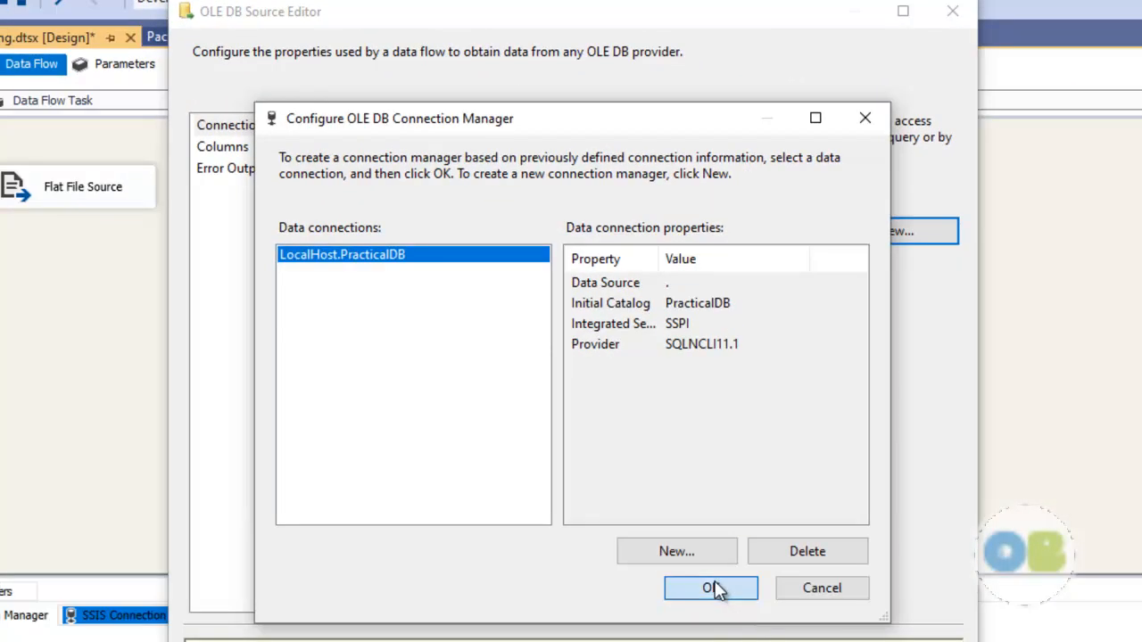
click(716, 591)
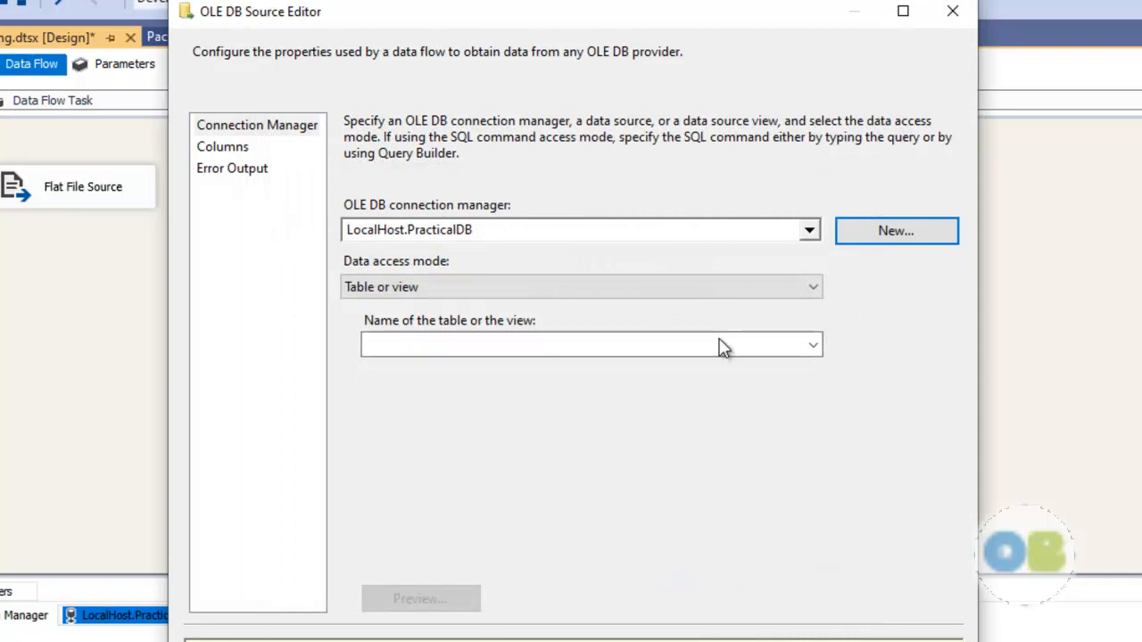
Choose [dbo].[tblCustomerMerge] as the OLE DB Source table, check its columns and accept the configuration.
click(813, 354)
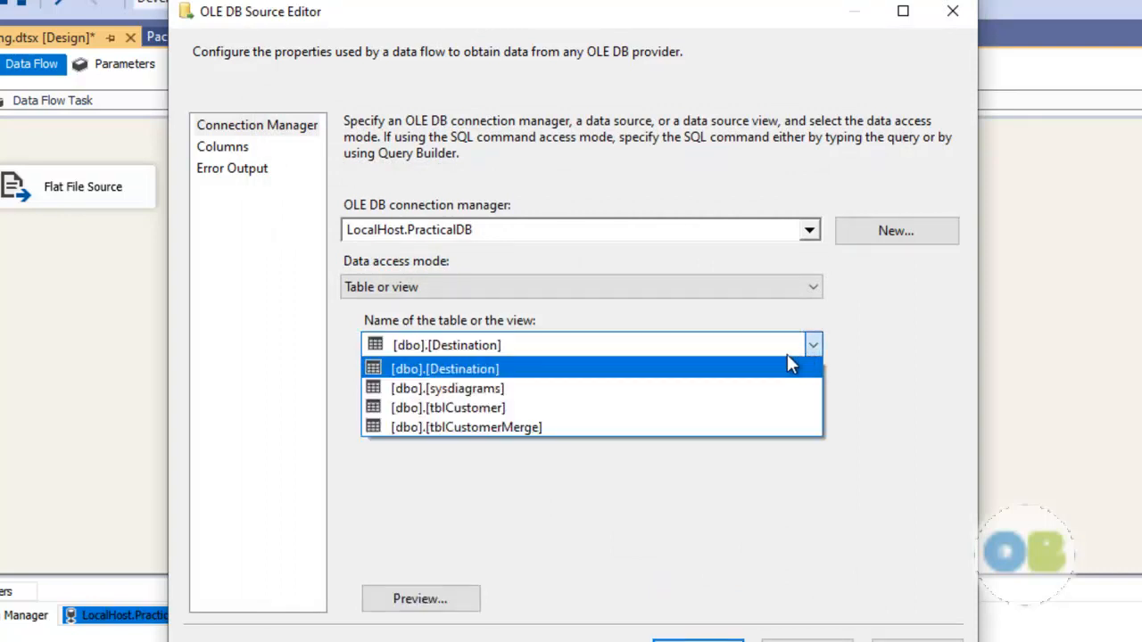
click(451, 429)
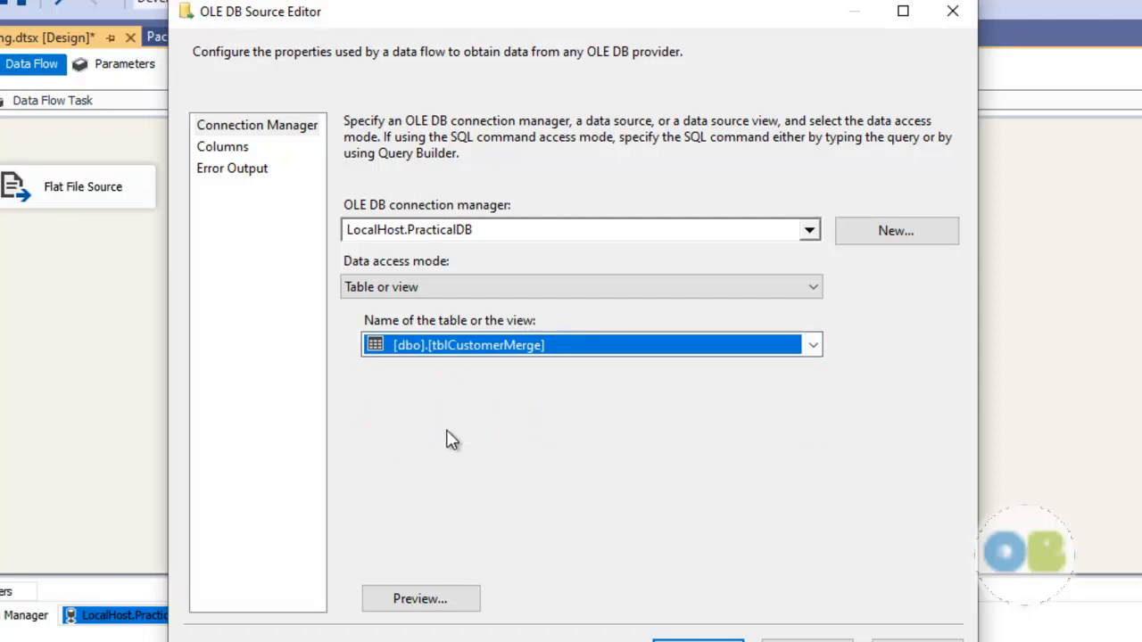
click(243, 147)
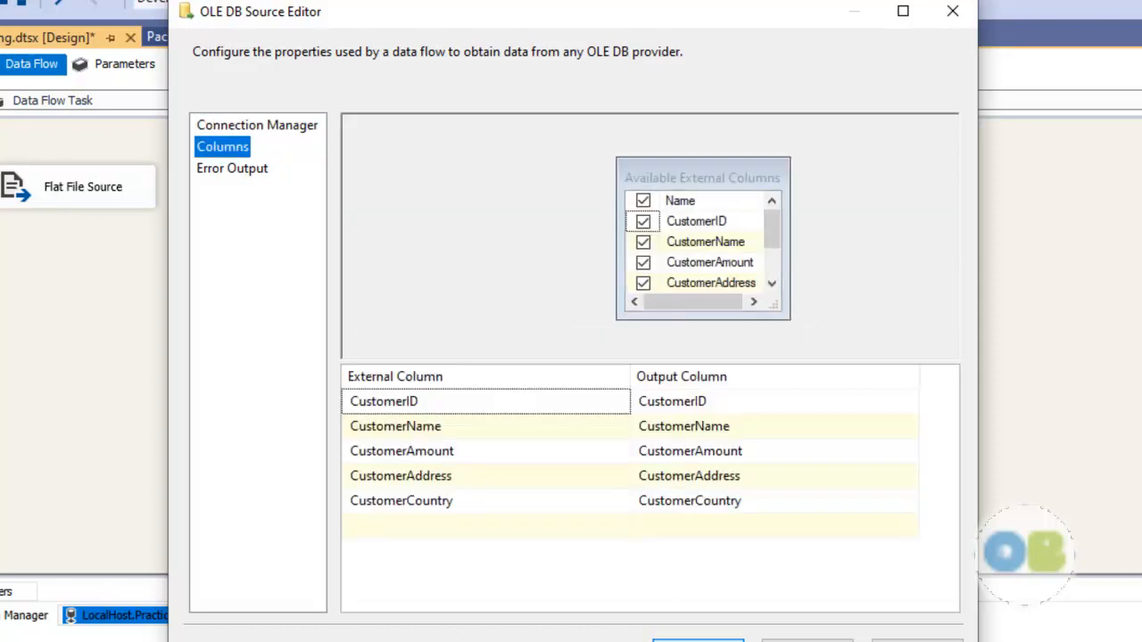
click(698, 641)
Move the Flat File Source and the OLE DB Source higher on the data flow canvas.
drag(50, 199, 56, 173)
drag(346, 183, 346, 156)
click(478, 316)
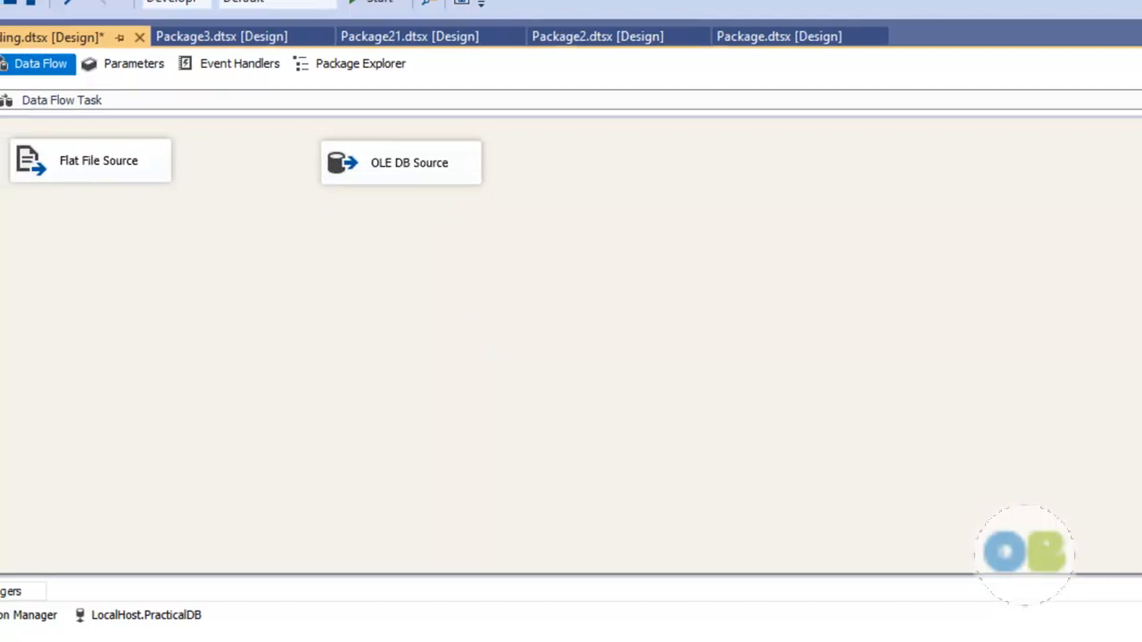
click(18, 211)
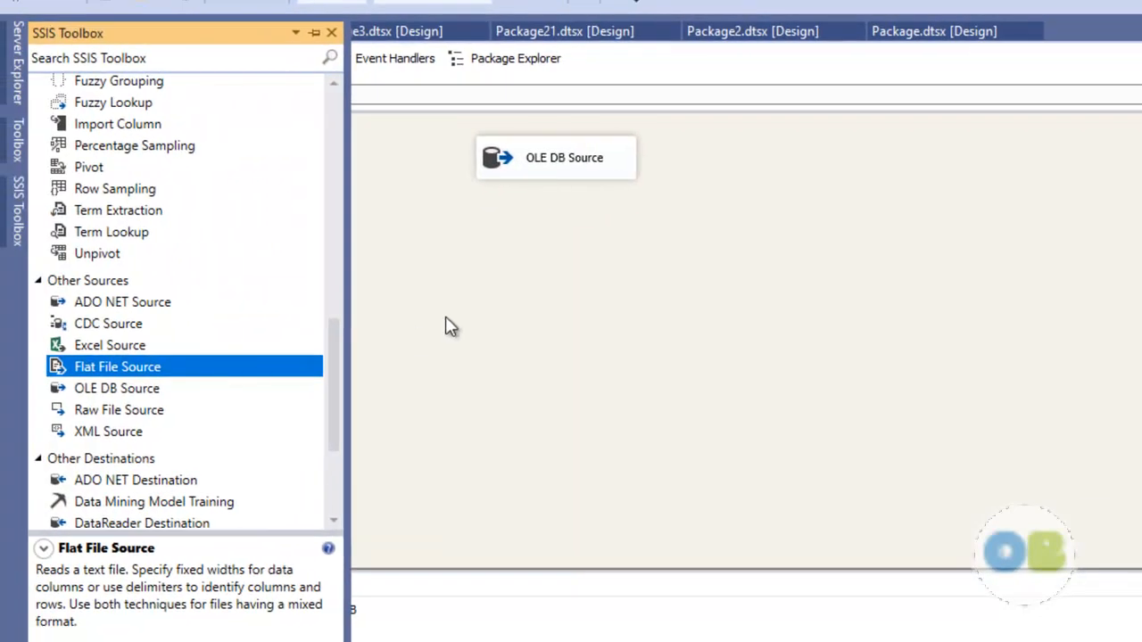
click(445, 318)
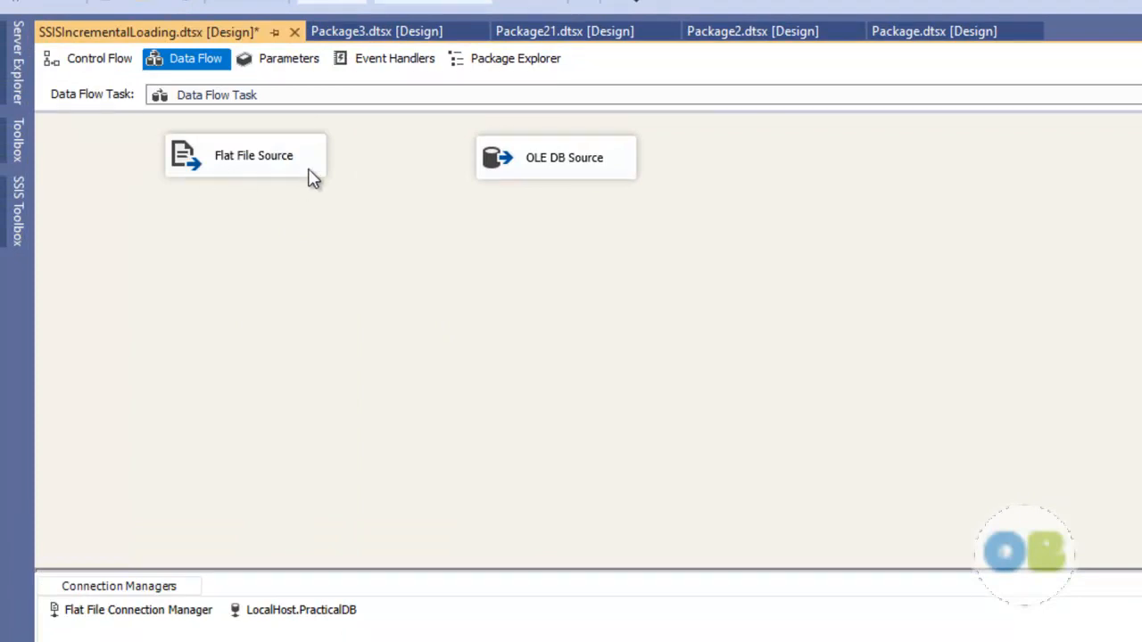
click(19, 211)
scroll(130, 281, up, 6)
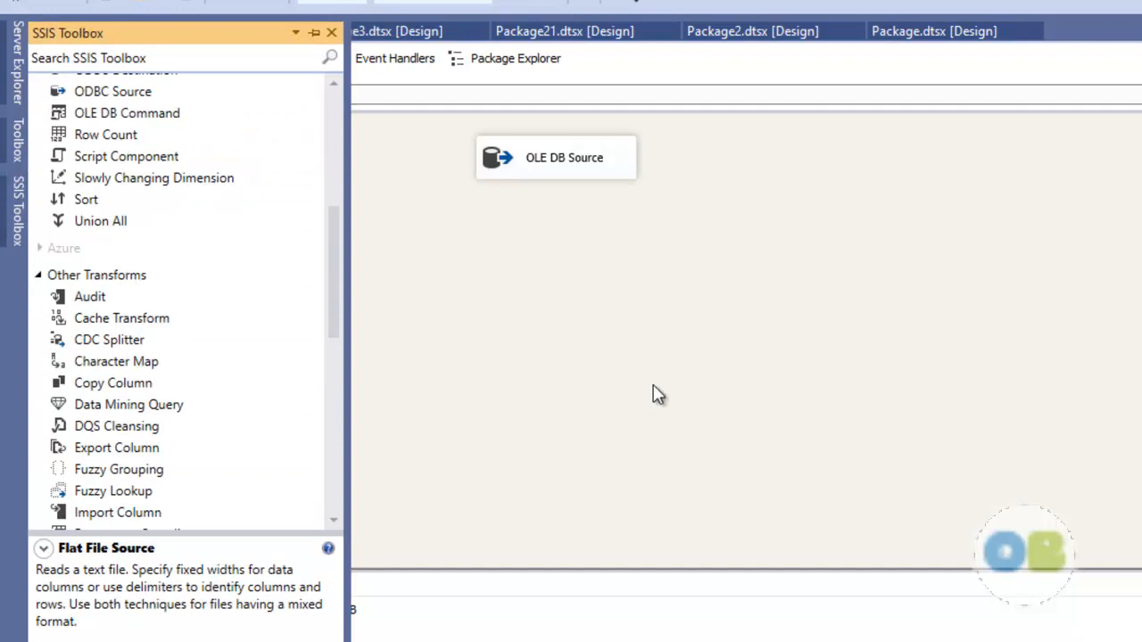
Switch to SQL Server Management Studio and open the design of dbo.tblCustomerMerge to check its column data types.
click(651, 391)
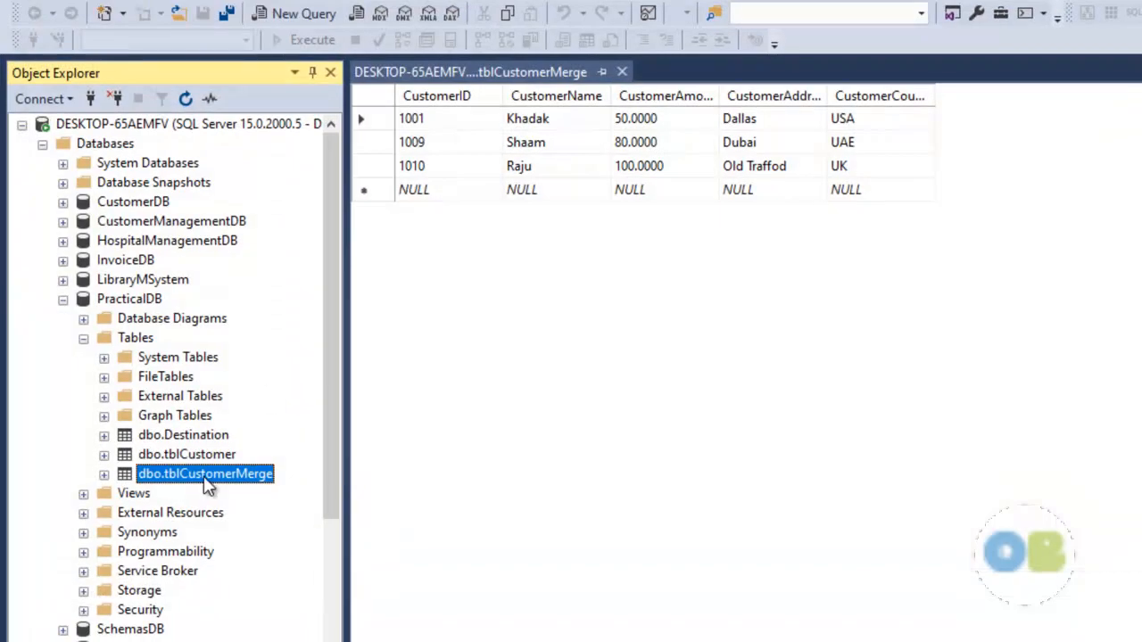
right_click(205, 477)
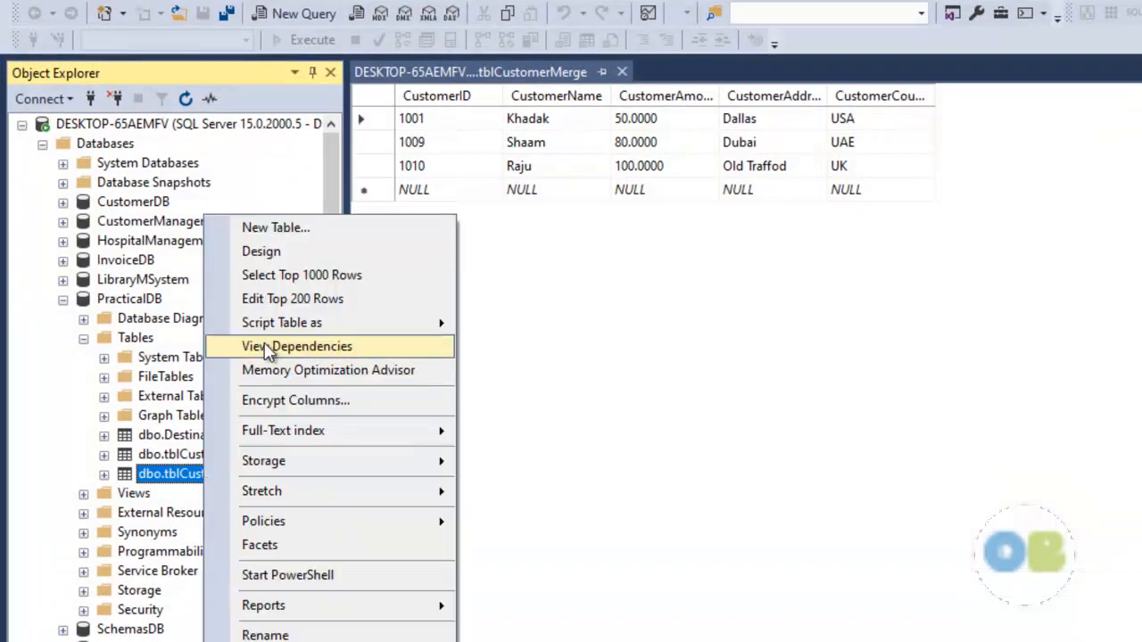
click(302, 253)
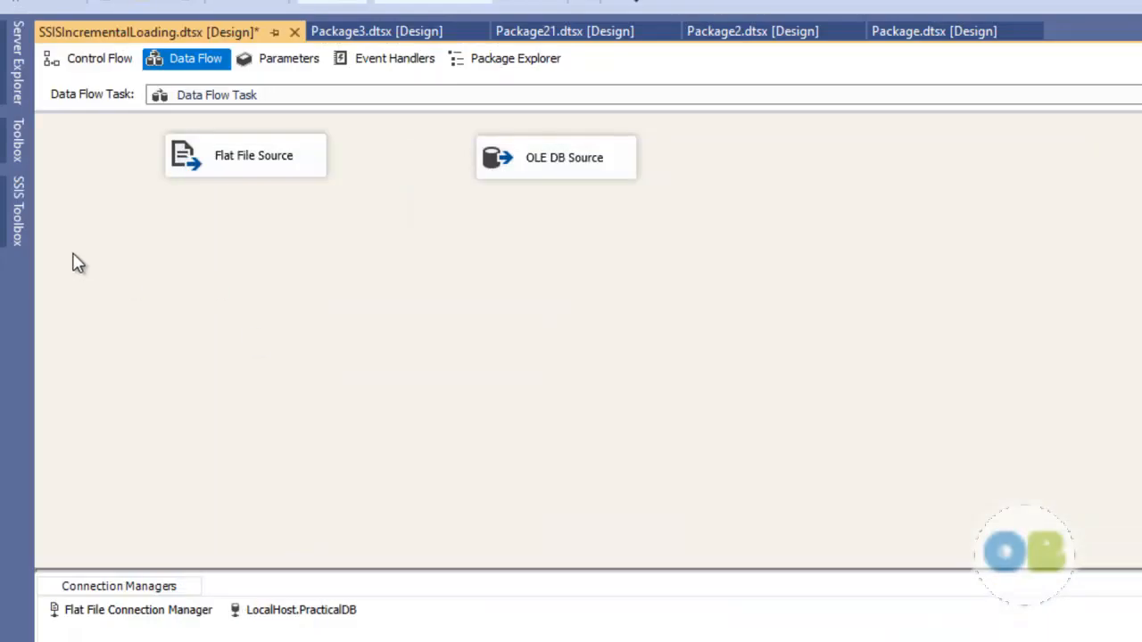
Add a Data Conversion transformation below the Flat File Source and connect the source's output to it.
click(12, 214)
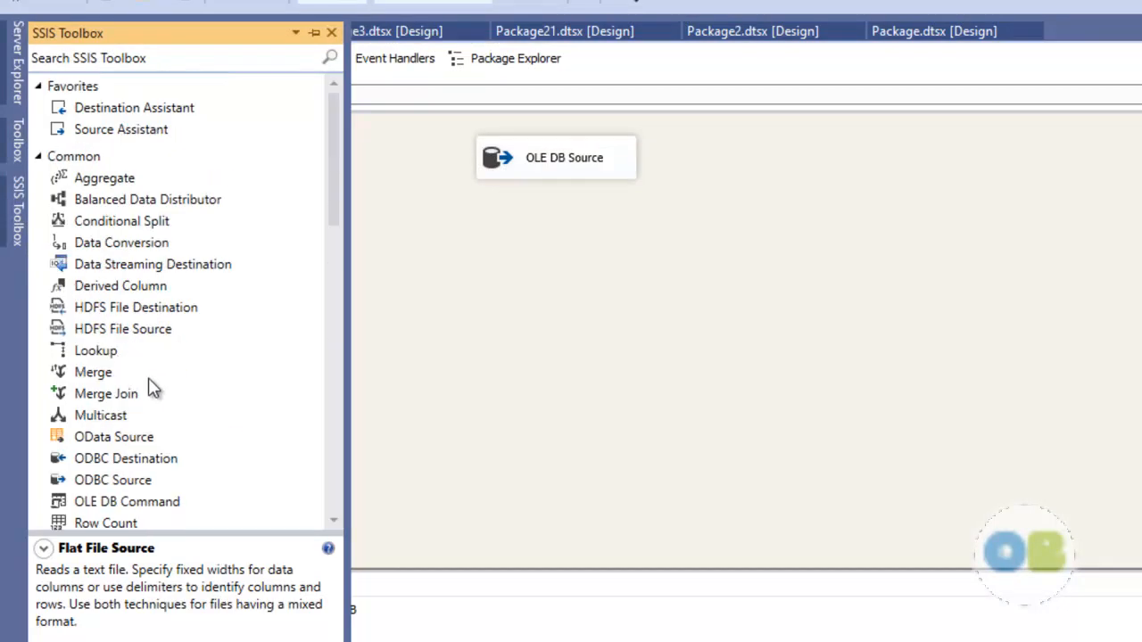
drag(100, 243, 230, 258)
click(266, 170)
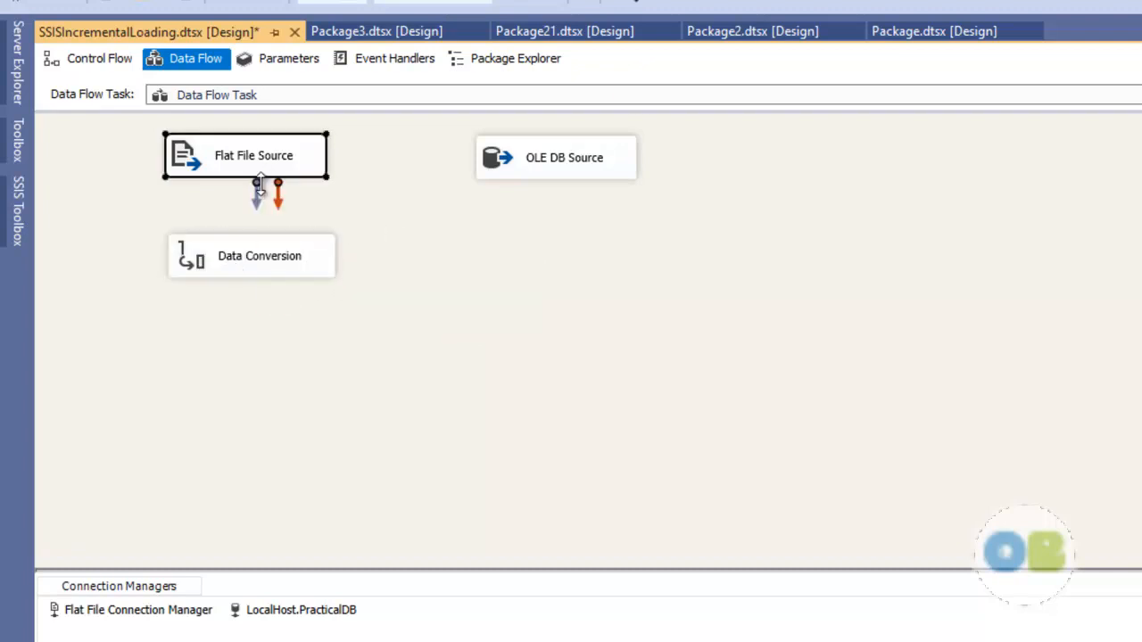
drag(258, 202, 254, 252)
click(254, 253)
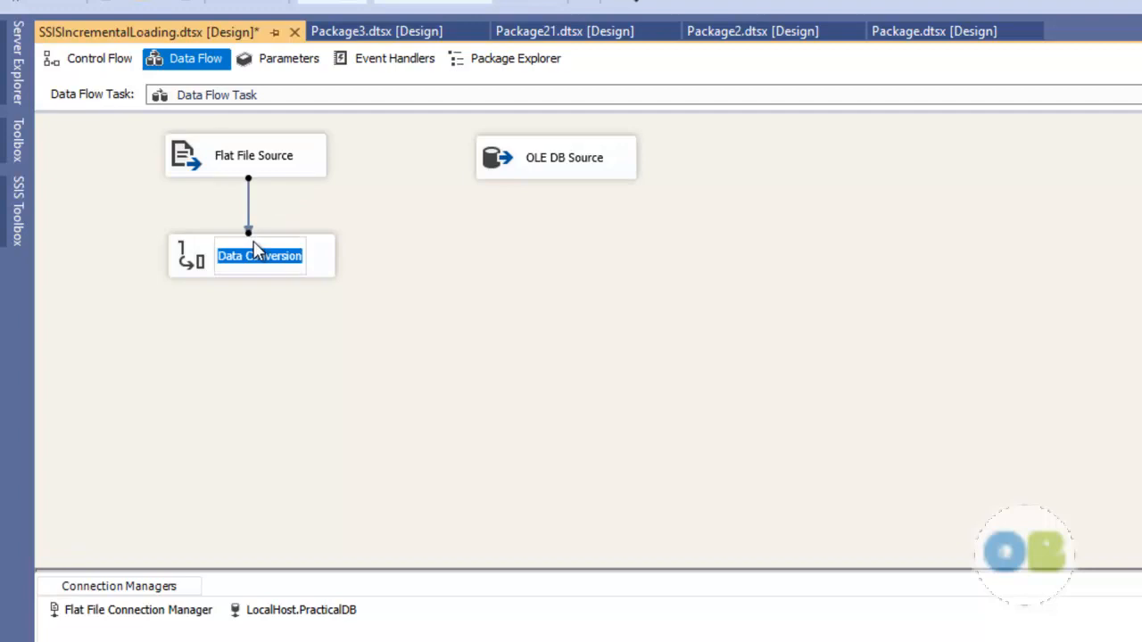
In the Data Conversion, convert SrcCustomerID to four-byte signed integer [DT_I4] with the output alias IntCustomerID.
double_click(328, 268)
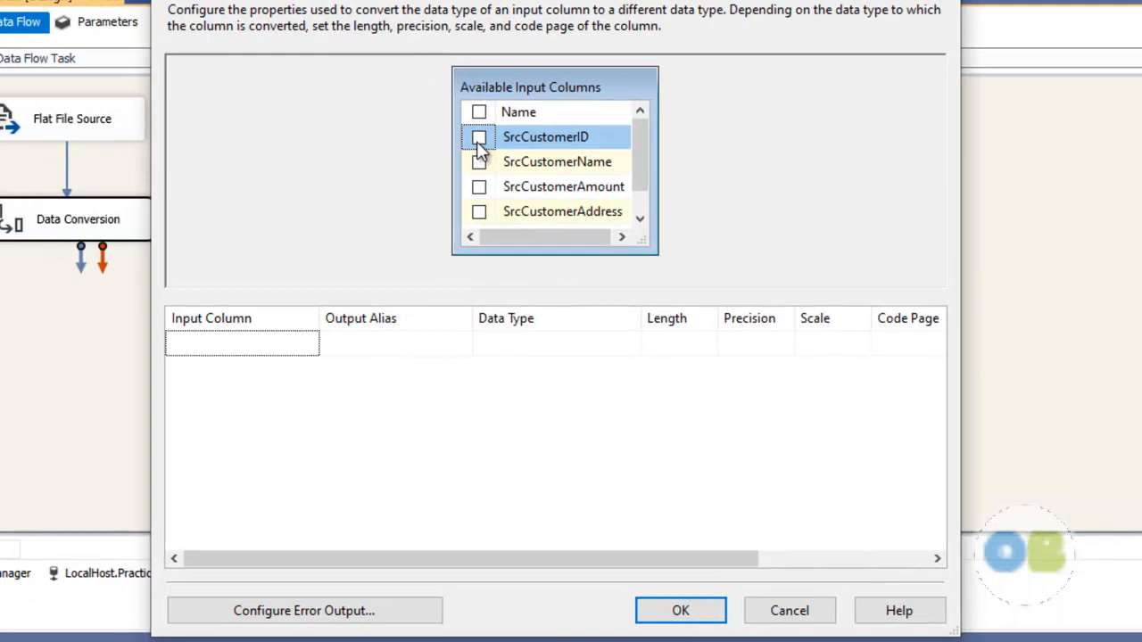
click(479, 138)
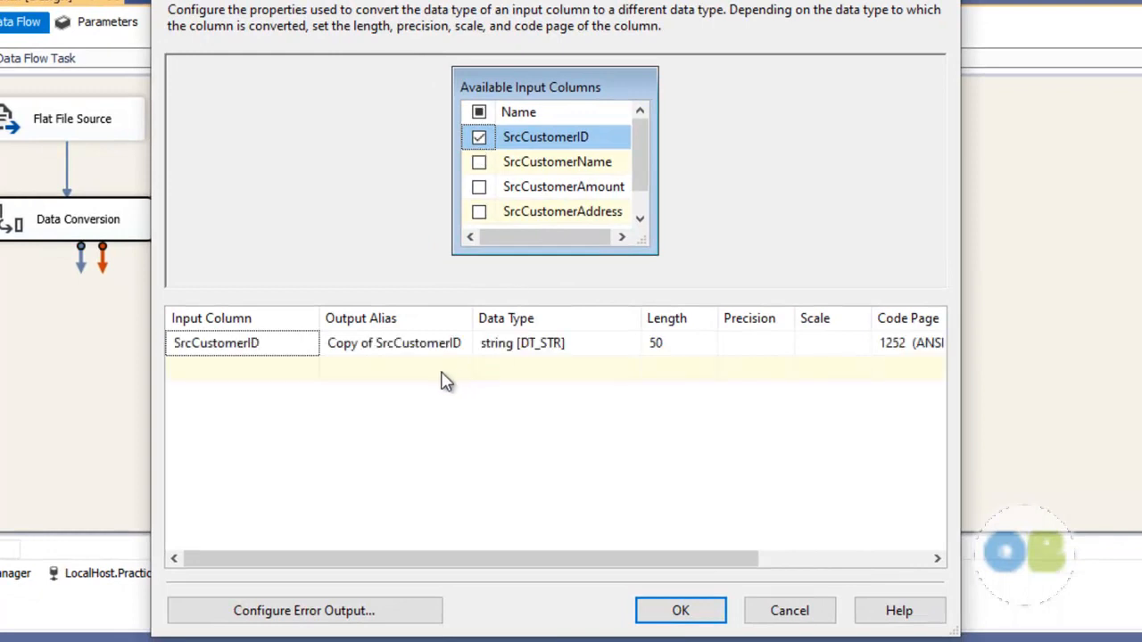
click(385, 343)
drag(393, 344, 272, 373)
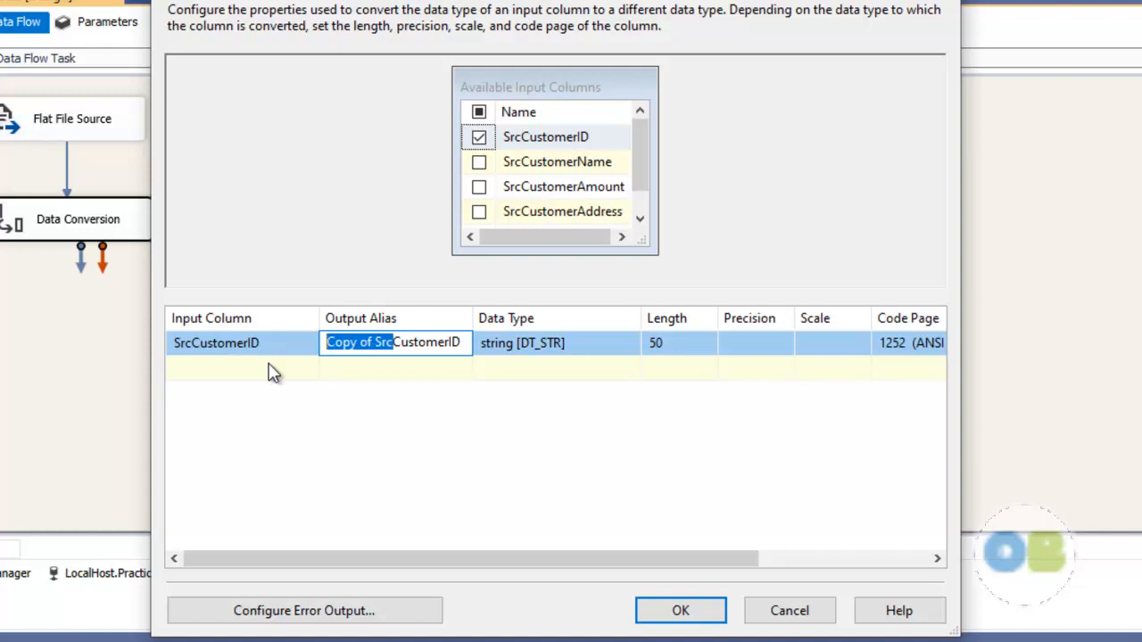
key(BackSpace)
text(Int)
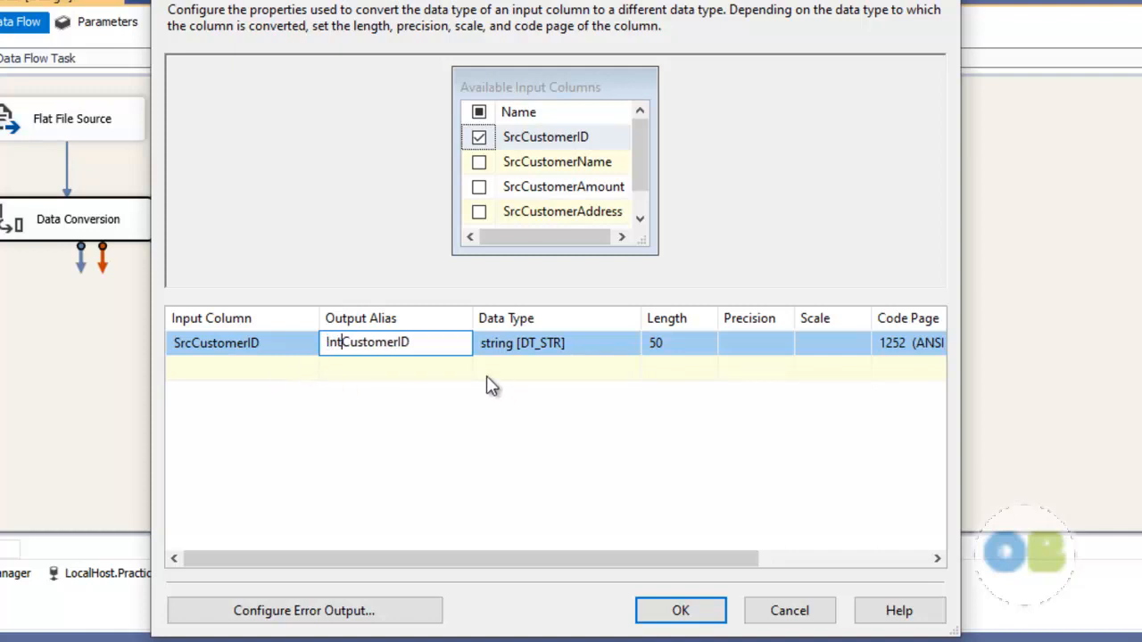
click(548, 340)
click(549, 326)
click(549, 339)
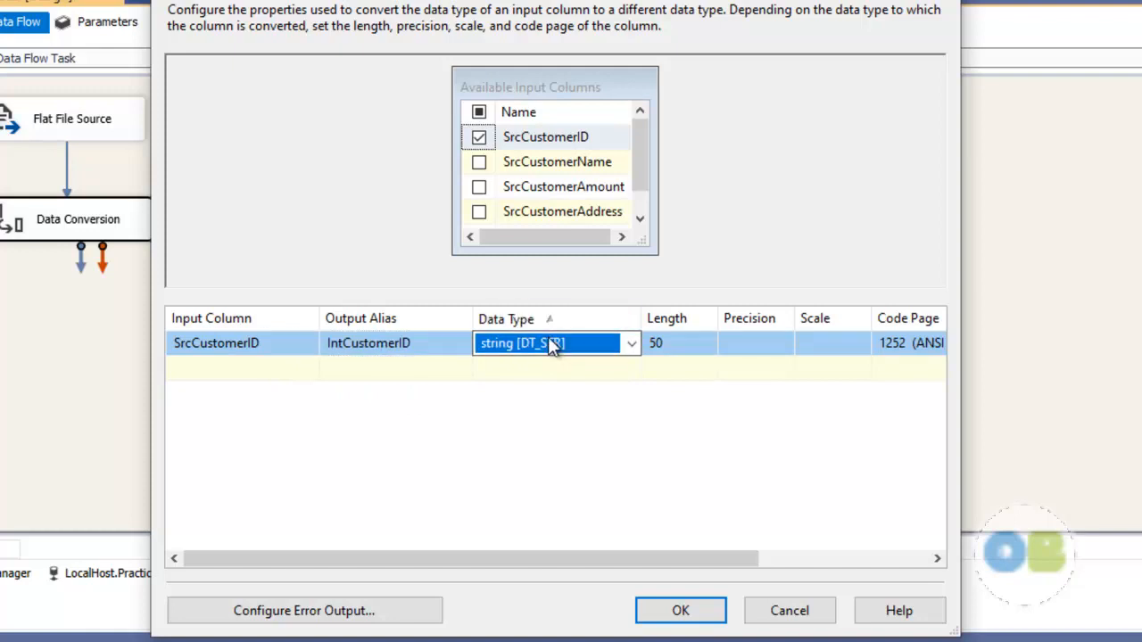
click(549, 340)
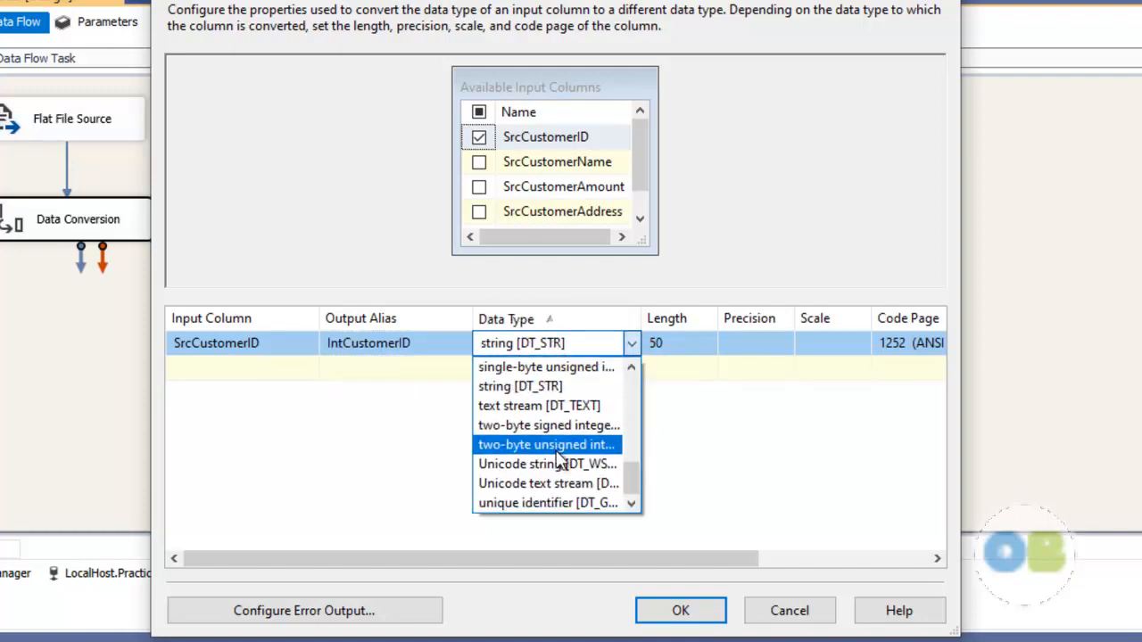
key(f)
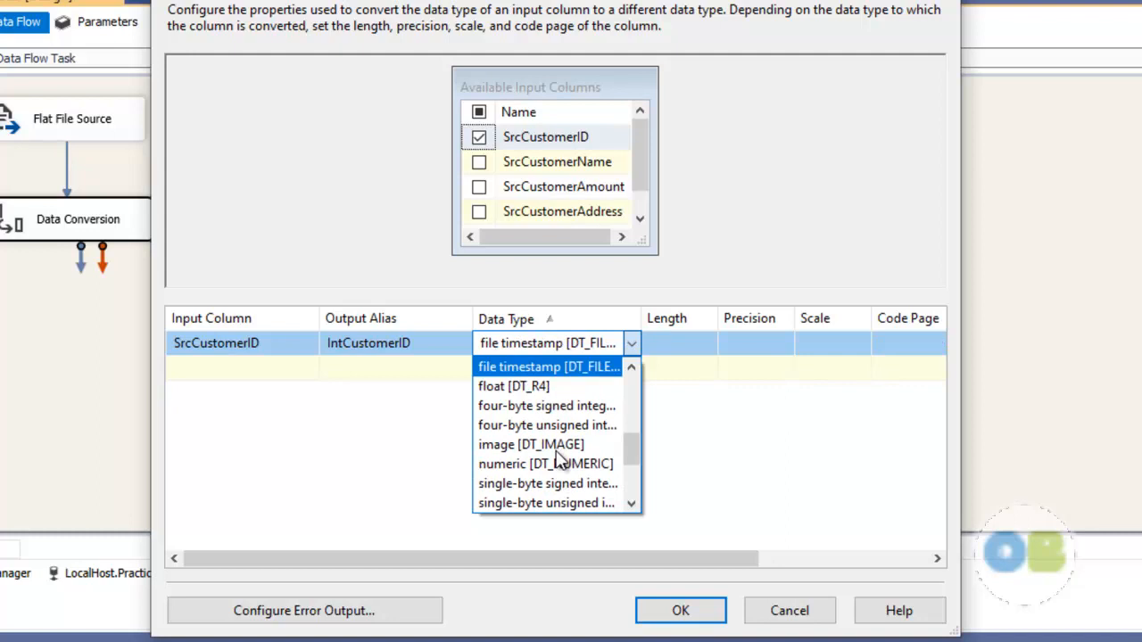
click(572, 406)
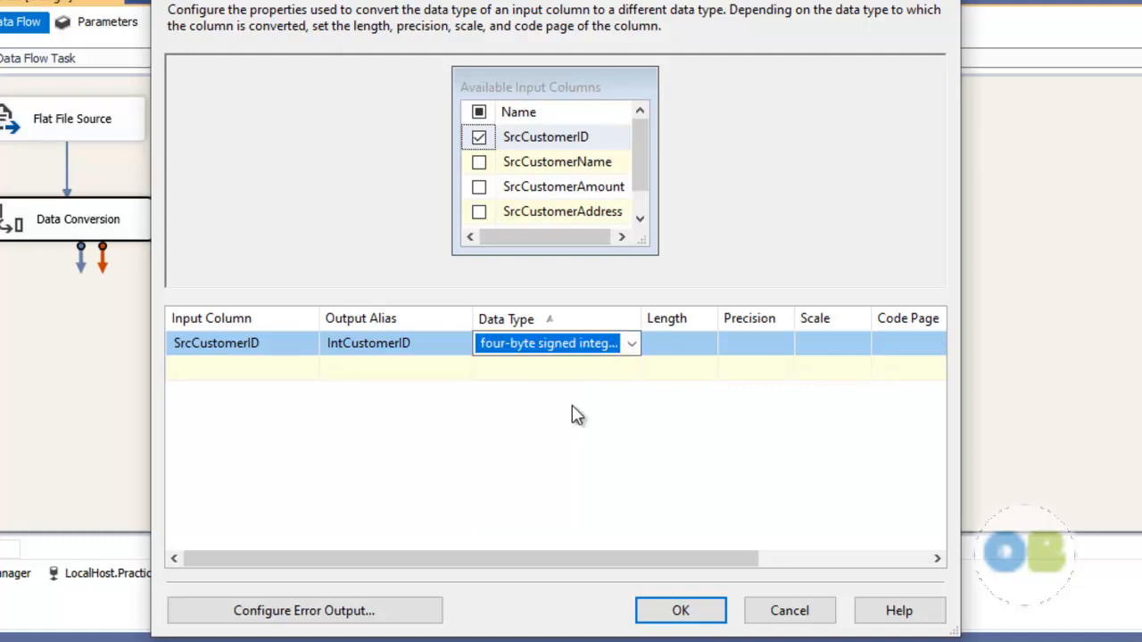
Convert SrcCustomerName to Unicode string [DT_WSTR] with the output alias CustomerName, and widen the data type column.
click(478, 163)
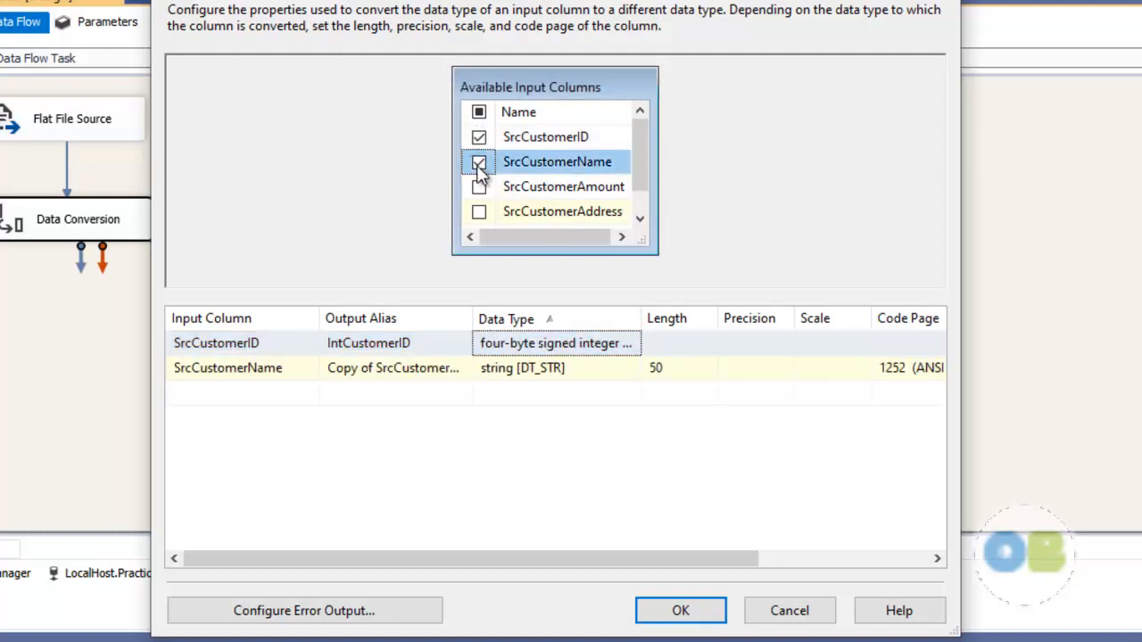
click(419, 369)
drag(393, 366, 282, 371)
key(BackSpace)
click(545, 371)
click(546, 370)
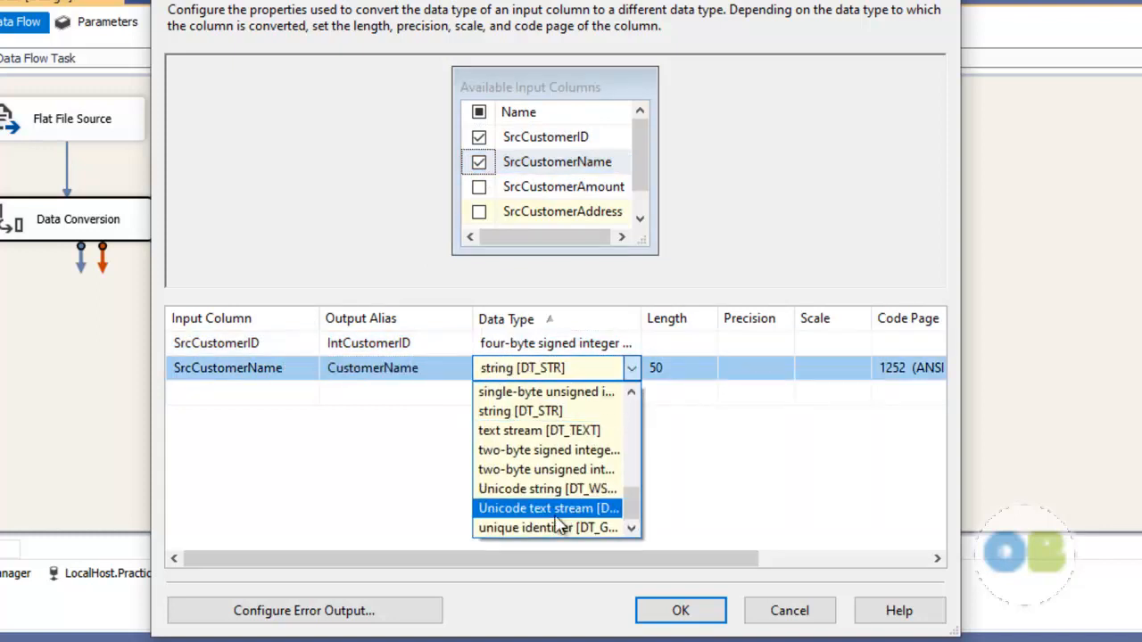
click(575, 491)
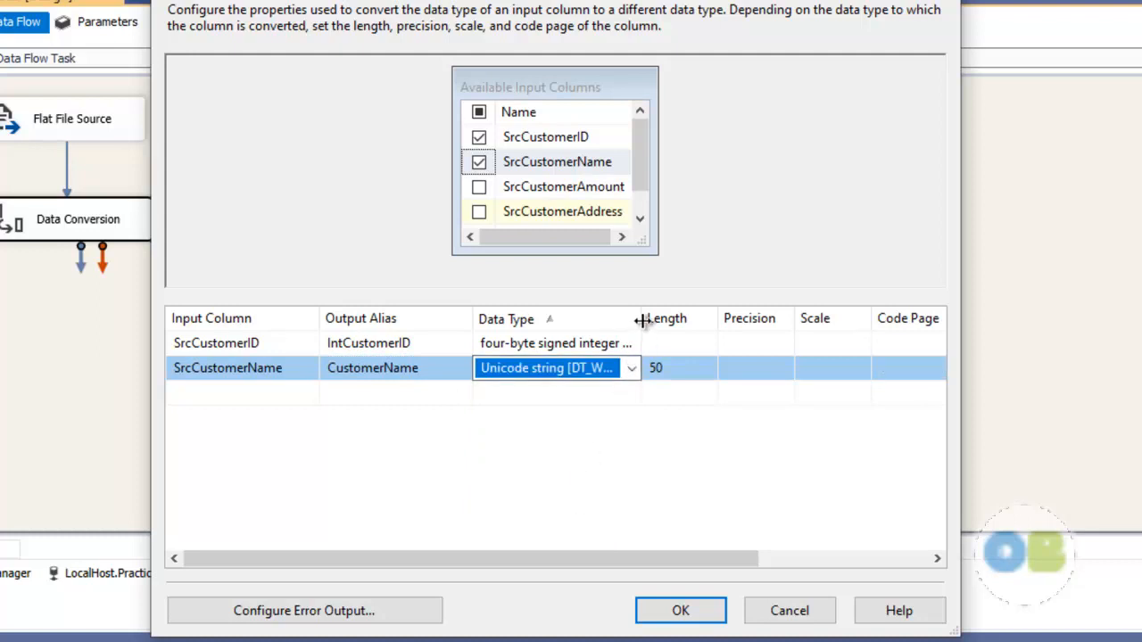
drag(640, 318, 698, 318)
click(520, 482)
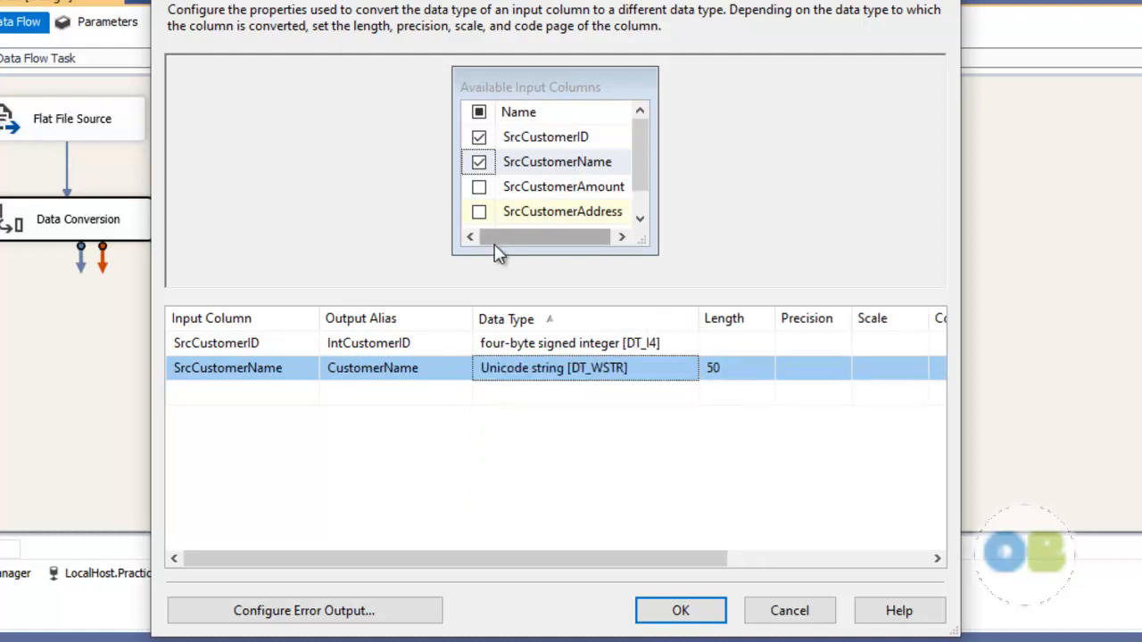
Convert SrcCustomerAmount to currency [DT_CY] with the output alias CustomerAmount.
click(479, 187)
click(526, 403)
click(688, 394)
drag(686, 520, 683, 417)
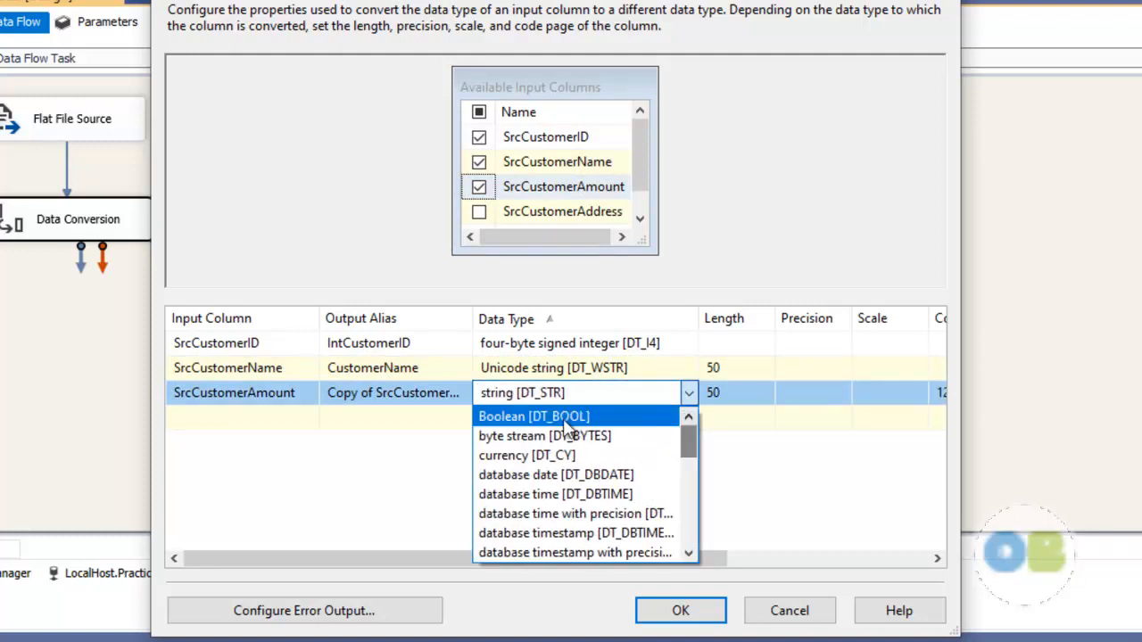
click(526, 455)
click(389, 393)
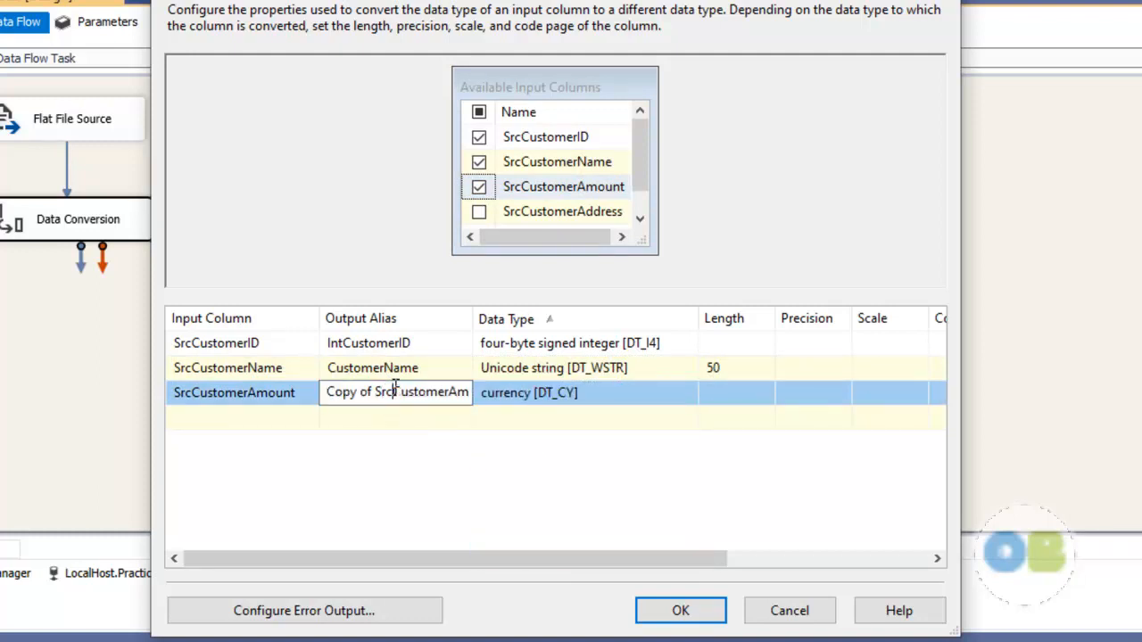
drag(395, 389, 226, 383)
key(Delete)
click(488, 479)
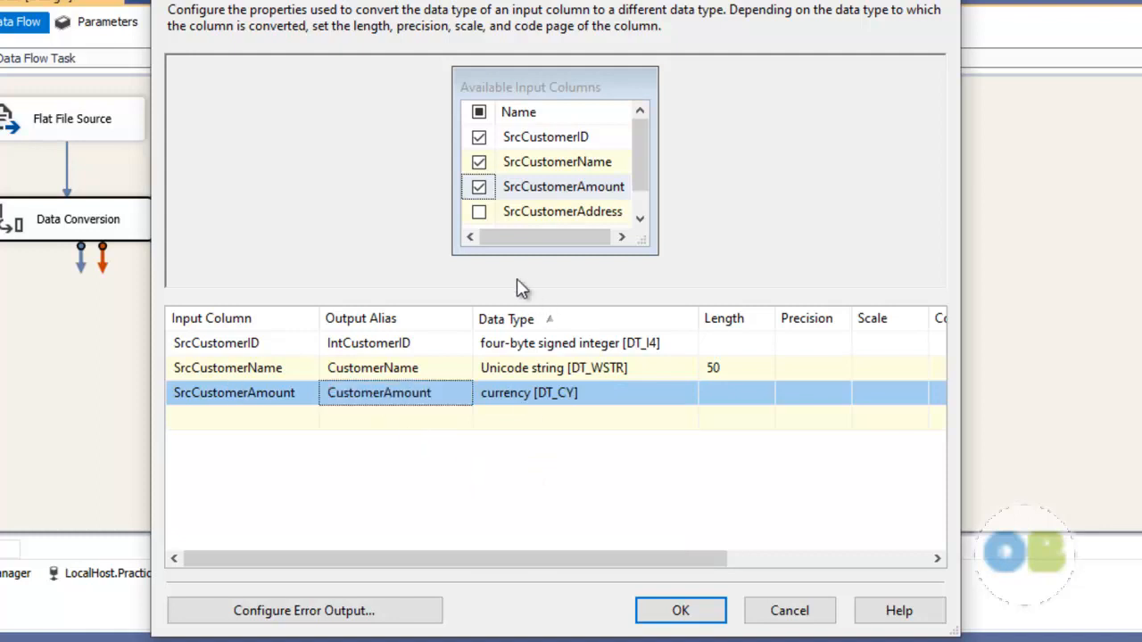
Convert SrcCustomerAddress to Unicode string [DT_WSTR] with the output alias CustomerAddress.
click(479, 211)
click(568, 421)
click(568, 425)
click(582, 539)
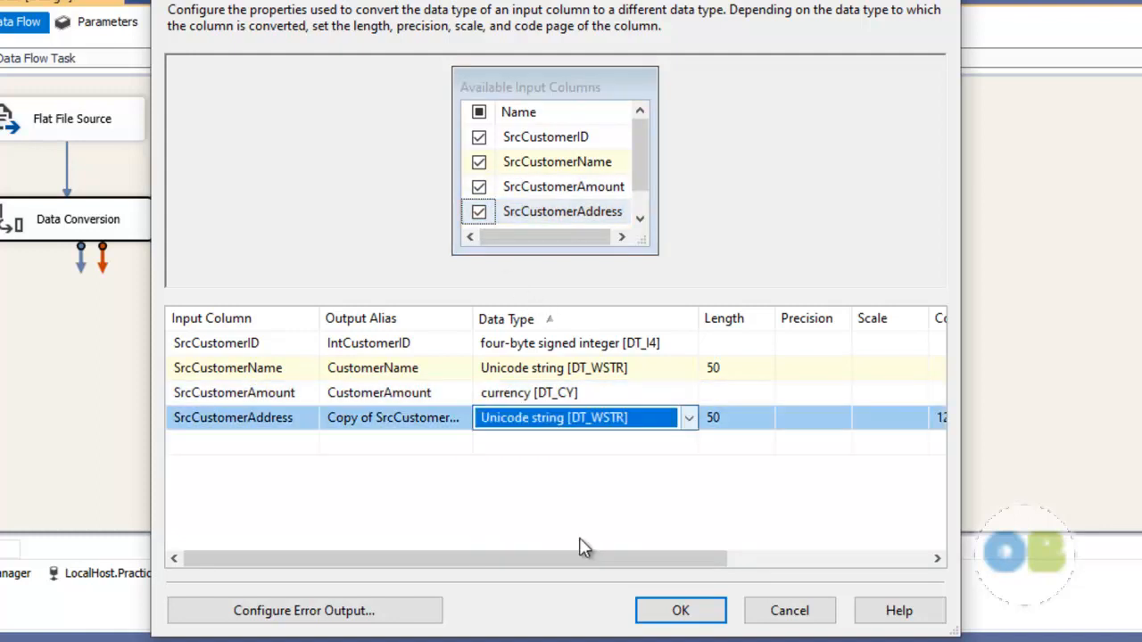
click(382, 417)
drag(394, 417, 283, 426)
key(BackSpace)
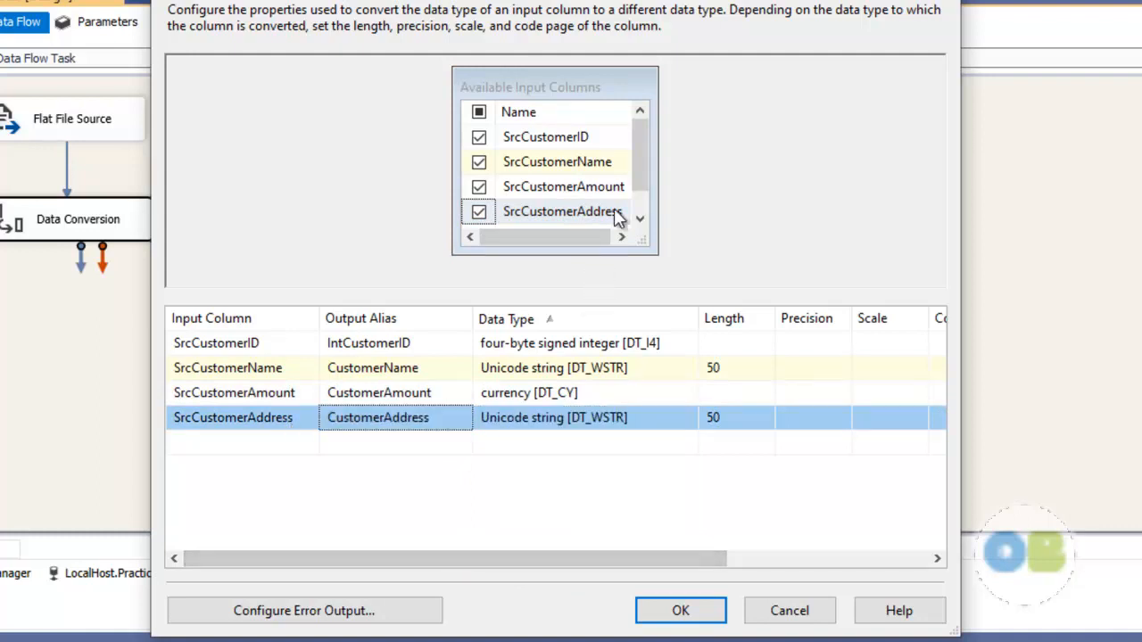
Convert SrcCustomerCountry to Unicode string [DT_WSTR] with the output alias CustomerCountry and accept the Data Conversion settings.
drag(647, 168, 640, 193)
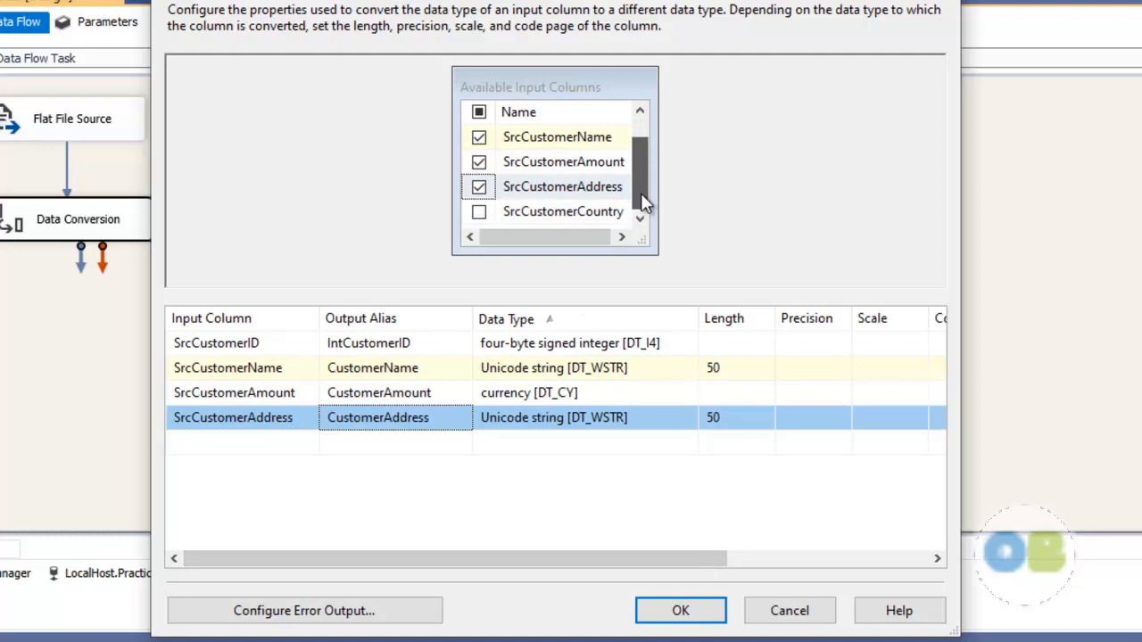
click(480, 212)
click(553, 442)
click(545, 441)
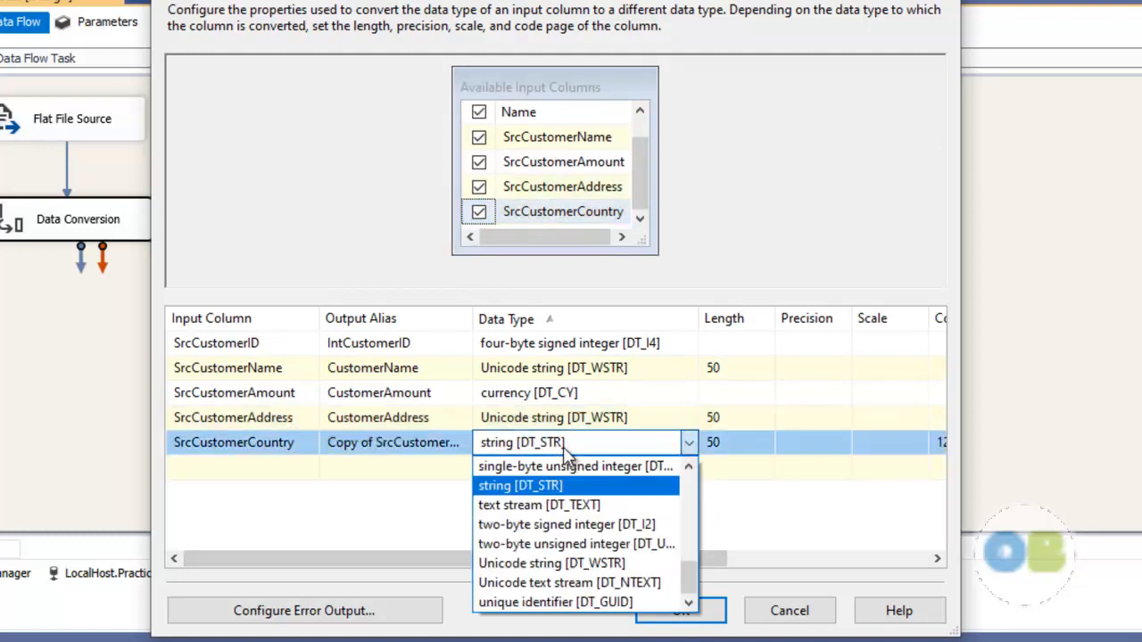
click(558, 563)
click(399, 441)
drag(399, 441, 306, 453)
key(BackSpace)
click(695, 607)
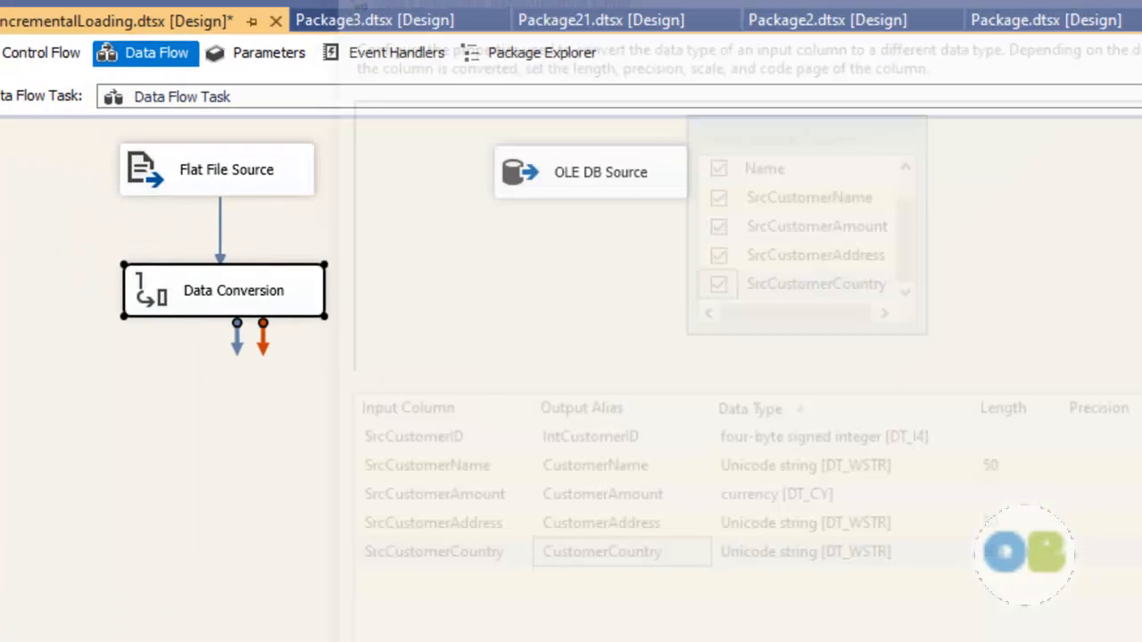
click(898, 536)
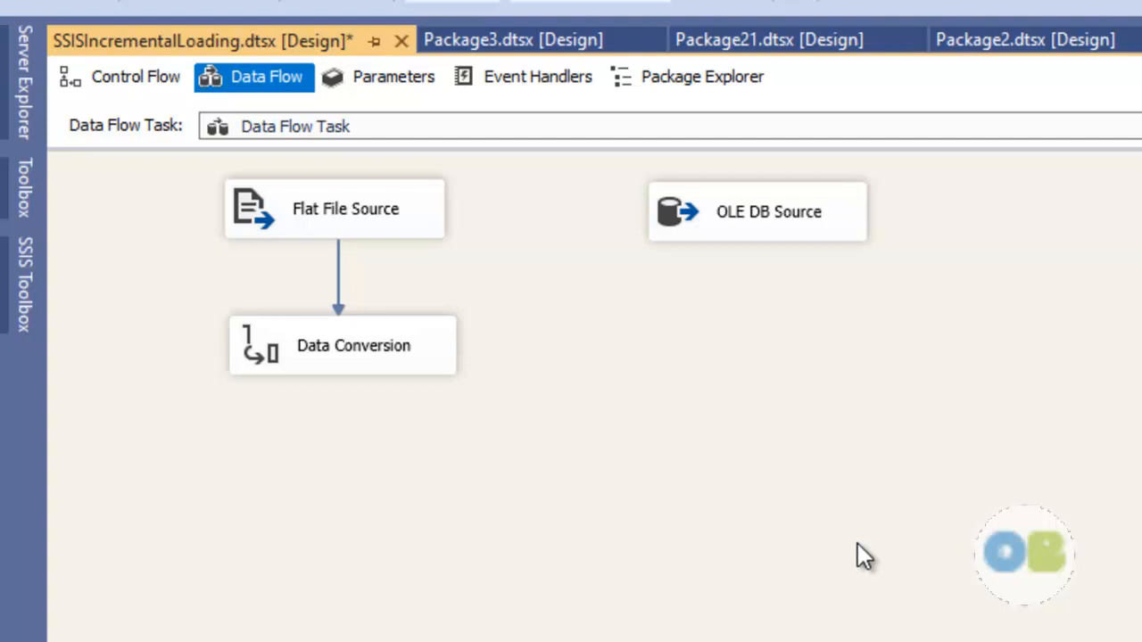
Add a Merge Join transformation centred low on the data flow canvas, beneath the two source branches.
click(25, 295)
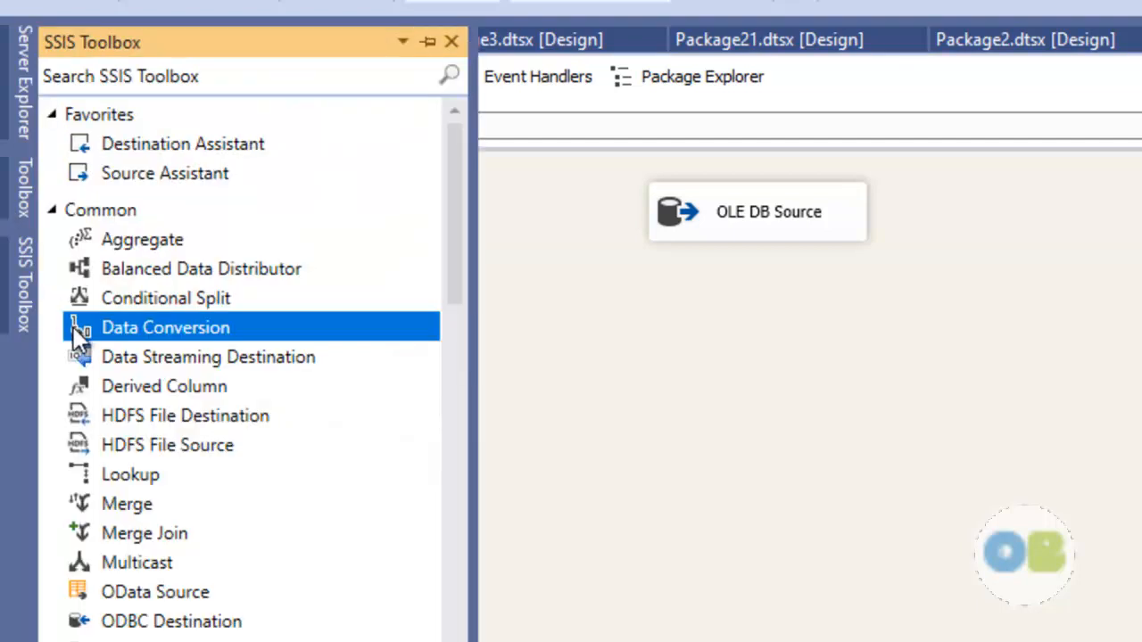
drag(117, 534, 568, 494)
drag(637, 533, 531, 575)
click(726, 486)
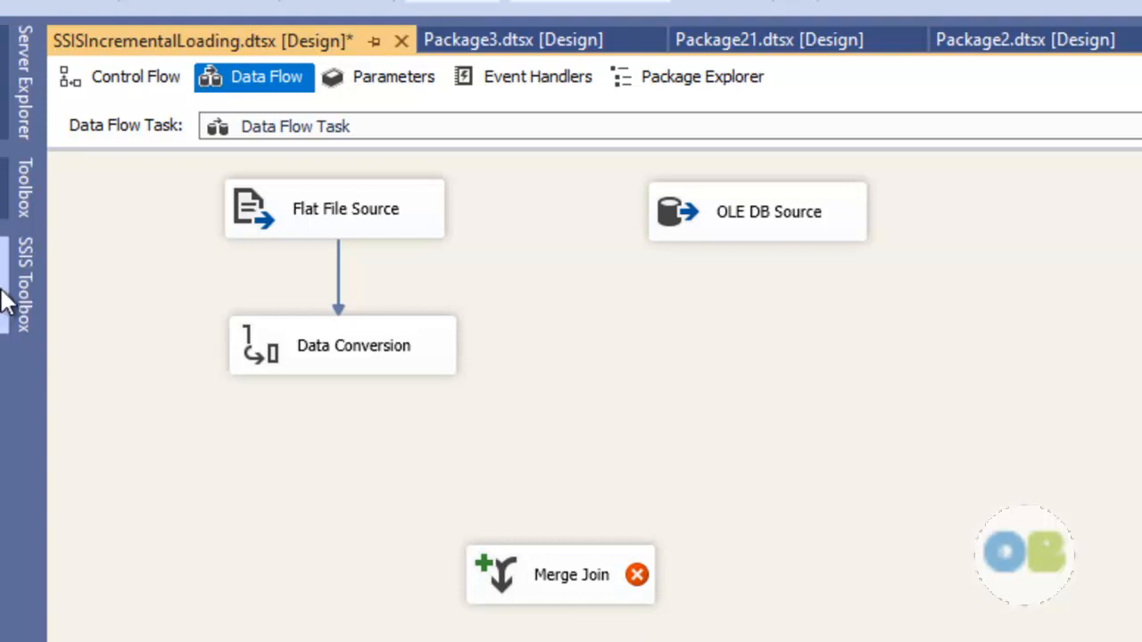
Add two Sort transformations above the Merge Join, one under the Data Conversion and one under the OLE DB Source.
click(31, 267)
scroll(262, 572, down, 6)
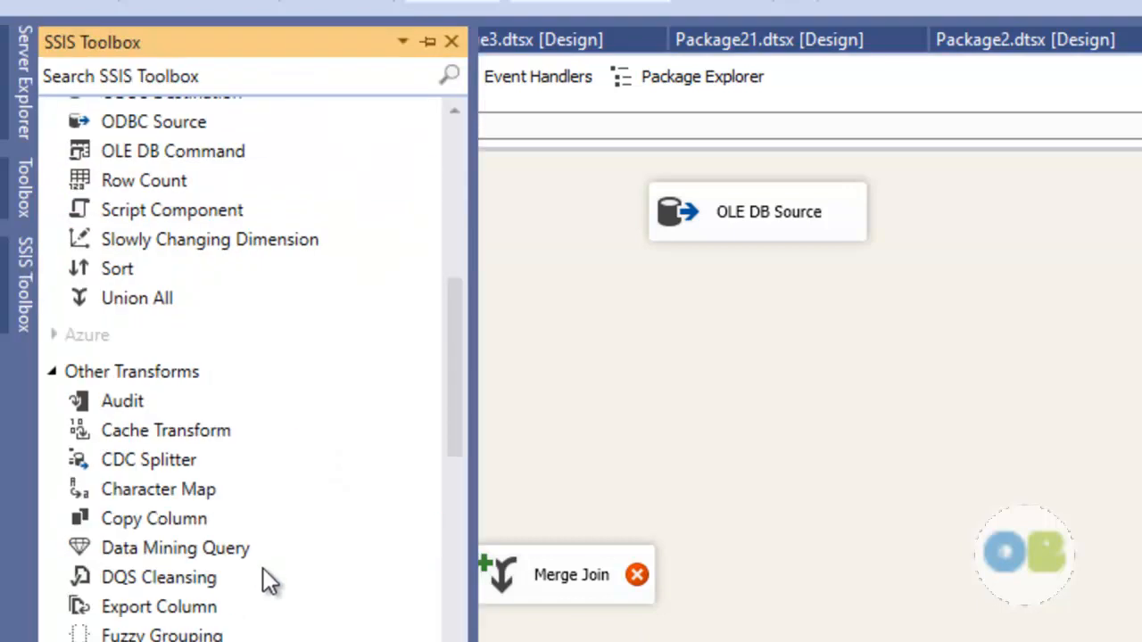
drag(120, 267, 738, 407)
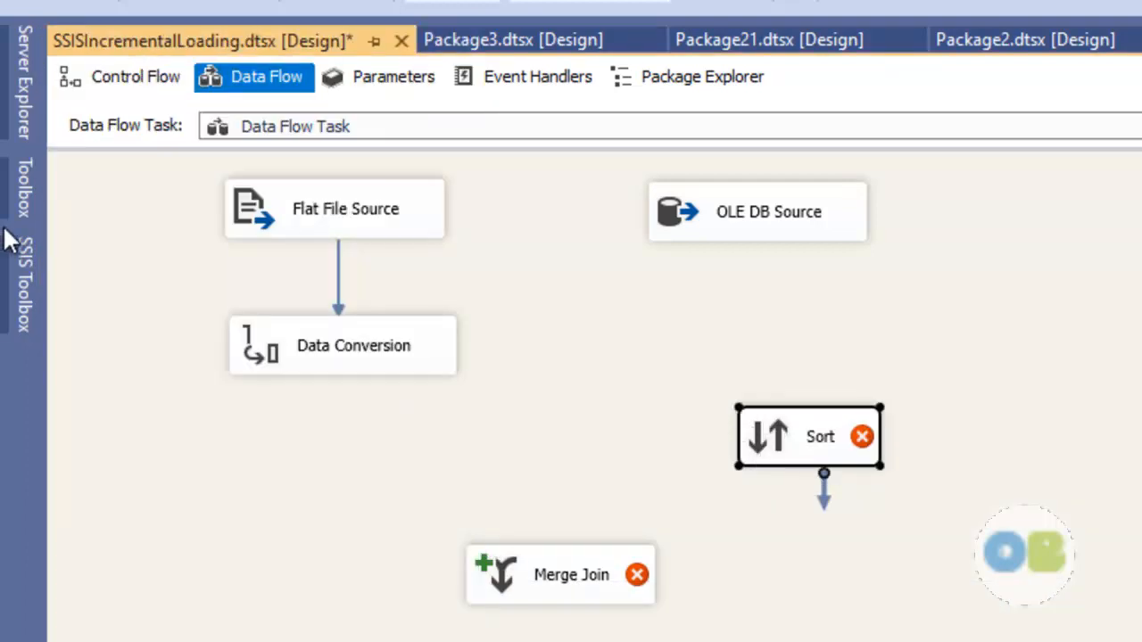
click(25, 268)
drag(119, 271, 538, 434)
drag(592, 474, 322, 468)
drag(776, 434, 722, 470)
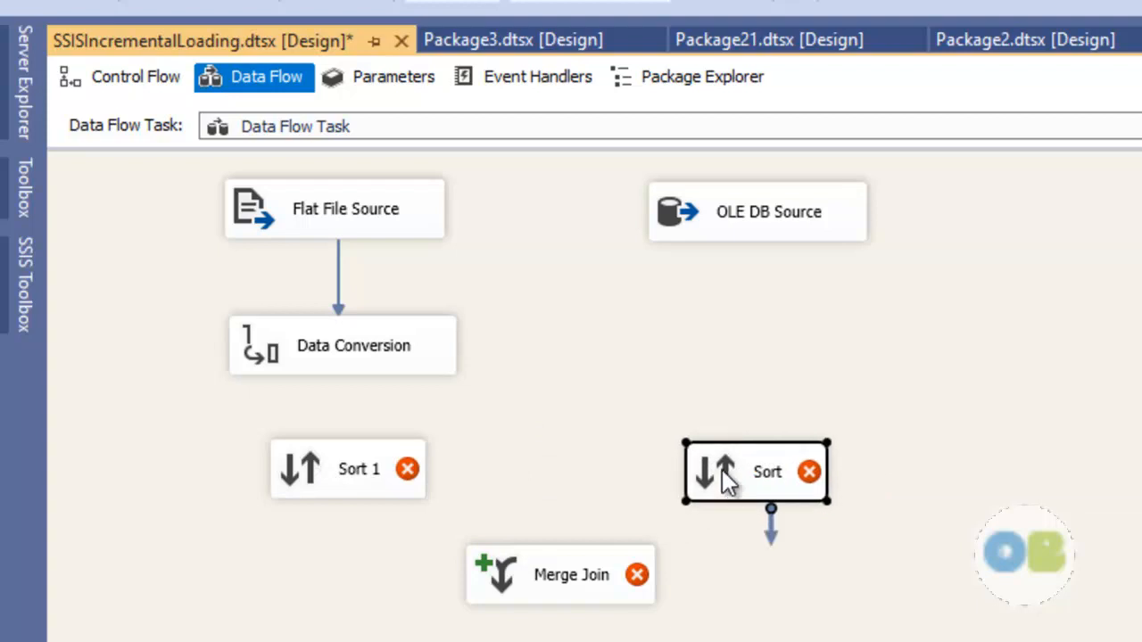
Connect the OLE DB Source output to the Sort below it and the Data Conversion output to Sort 1.
click(755, 234)
drag(773, 277, 754, 467)
click(346, 376)
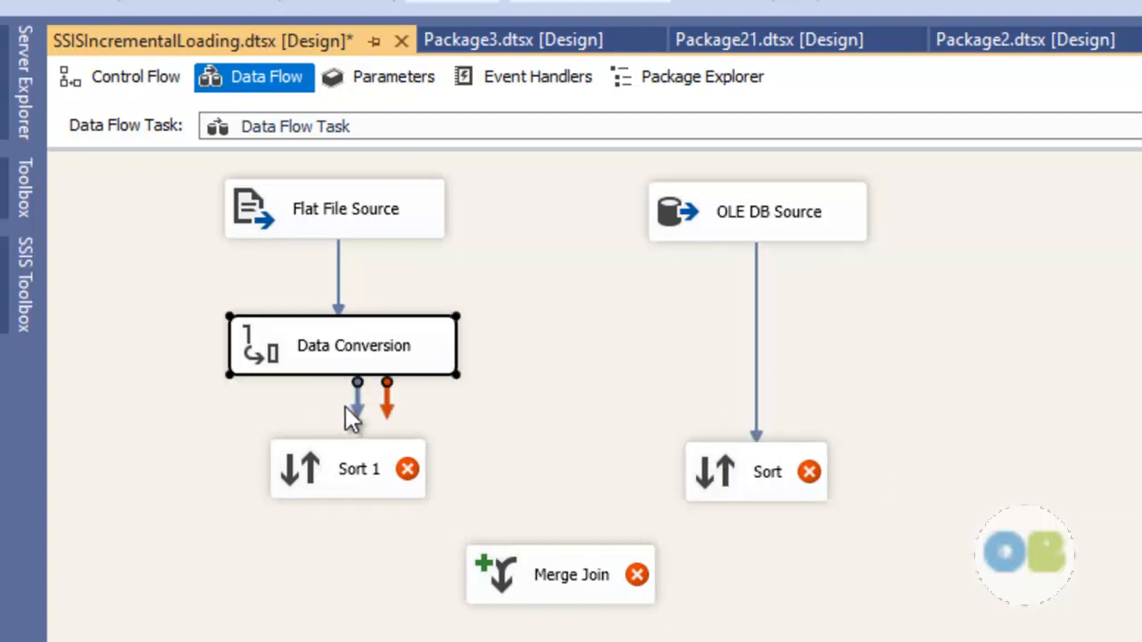
drag(355, 404, 356, 468)
Configure Sort 1 to sort by IntCustomerID in ascending order and accept the settings.
click(347, 486)
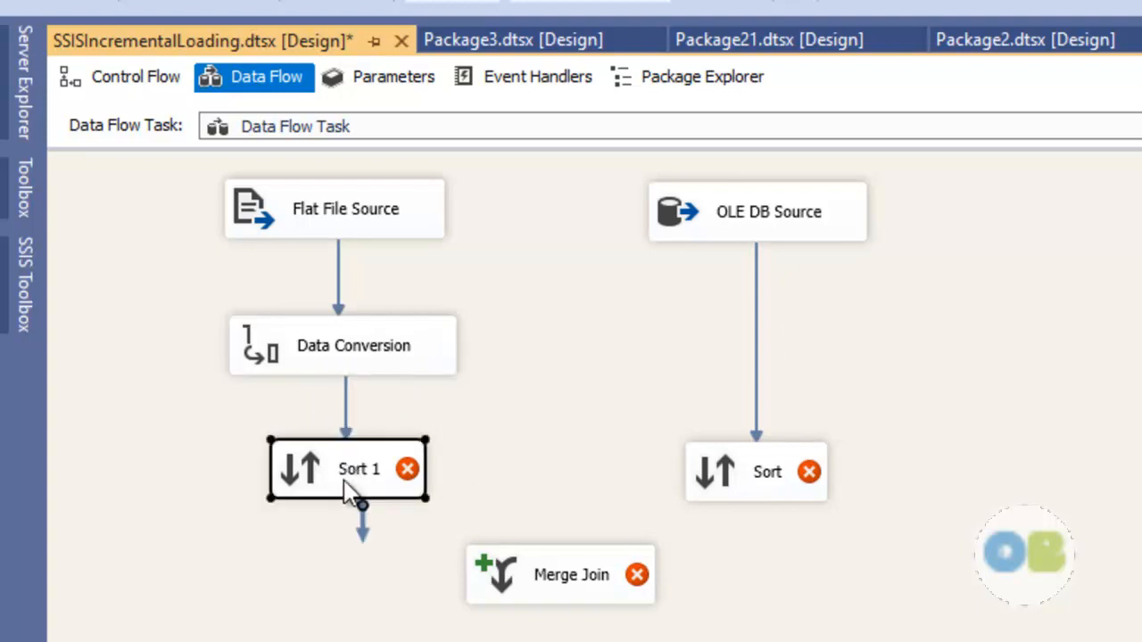
double_click(346, 486)
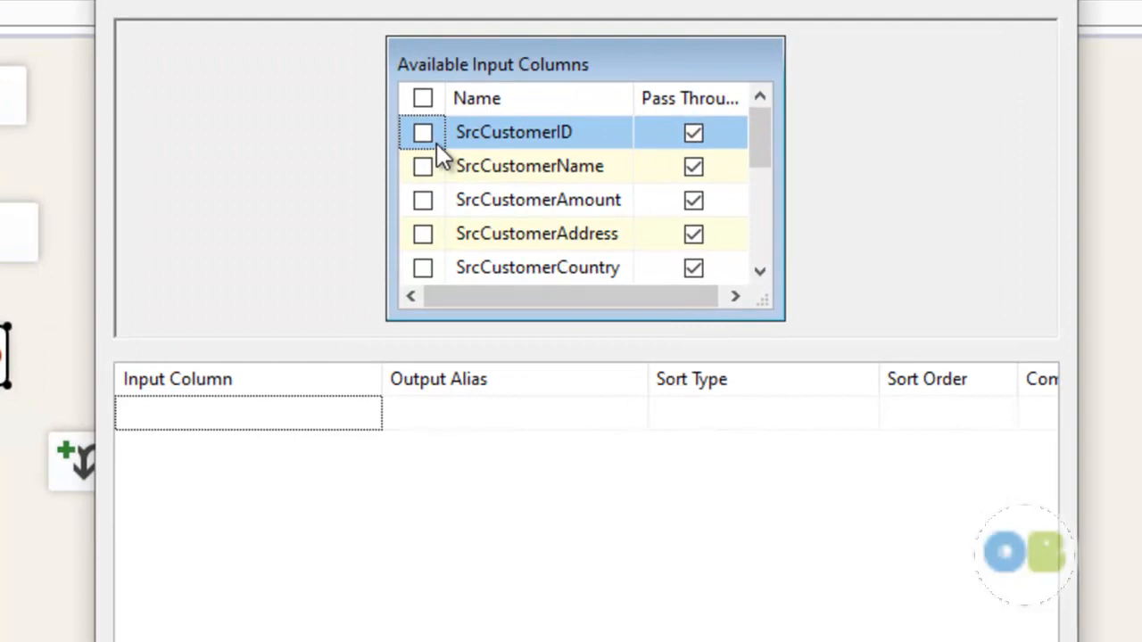
drag(763, 141, 771, 181)
click(423, 201)
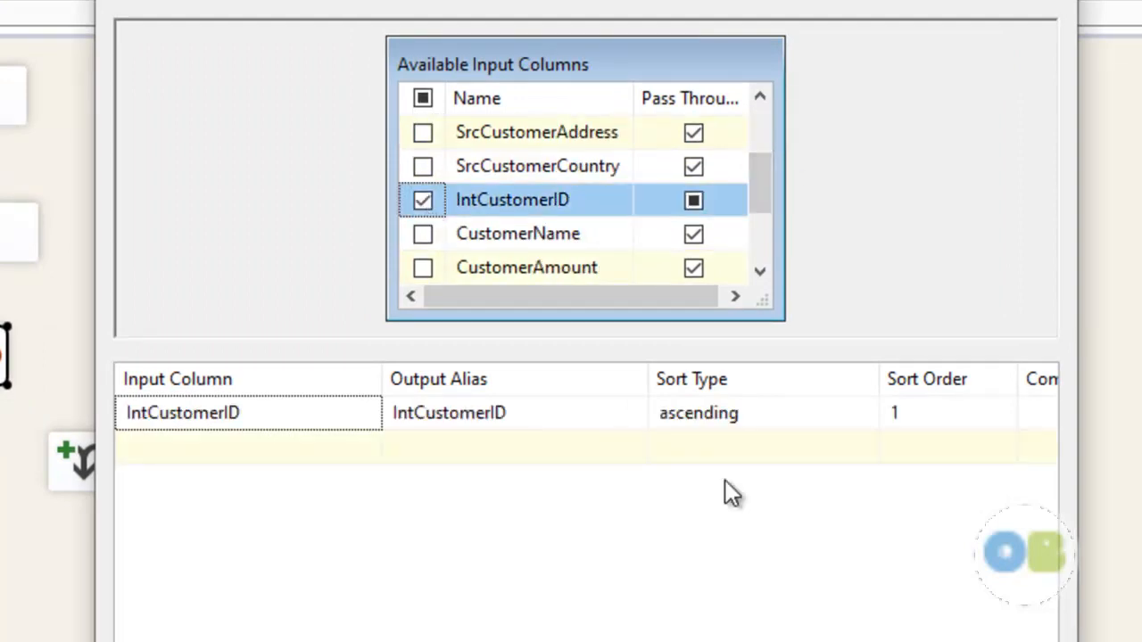
click(795, 641)
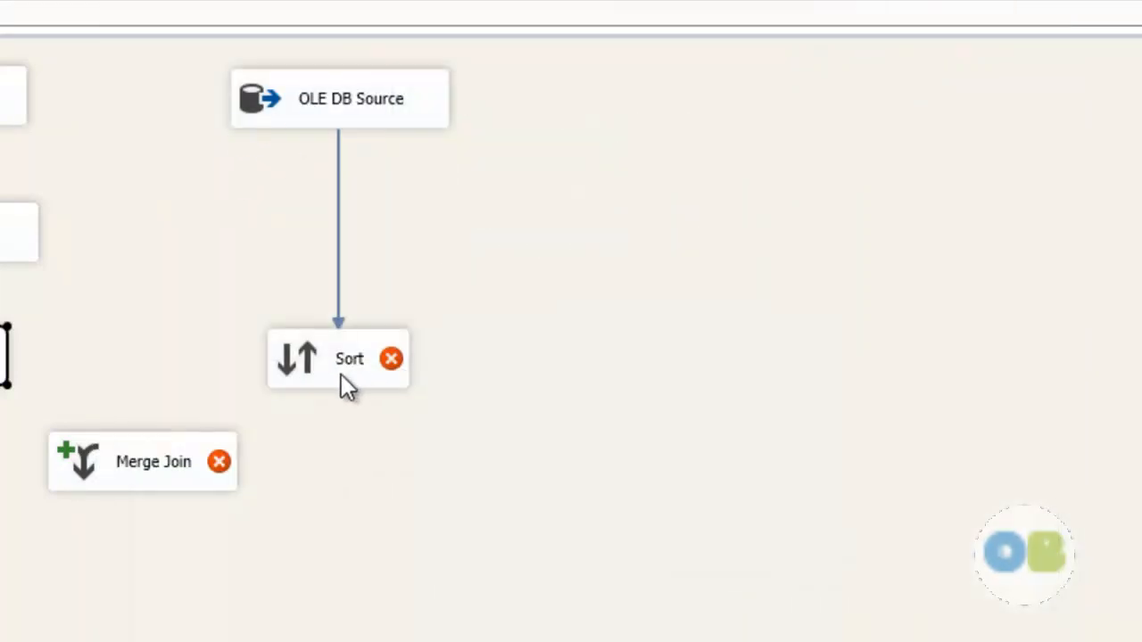
Configure the Sort under the OLE DB Source to sort by CustomerID in ascending order and accept the settings.
double_click(341, 375)
click(435, 133)
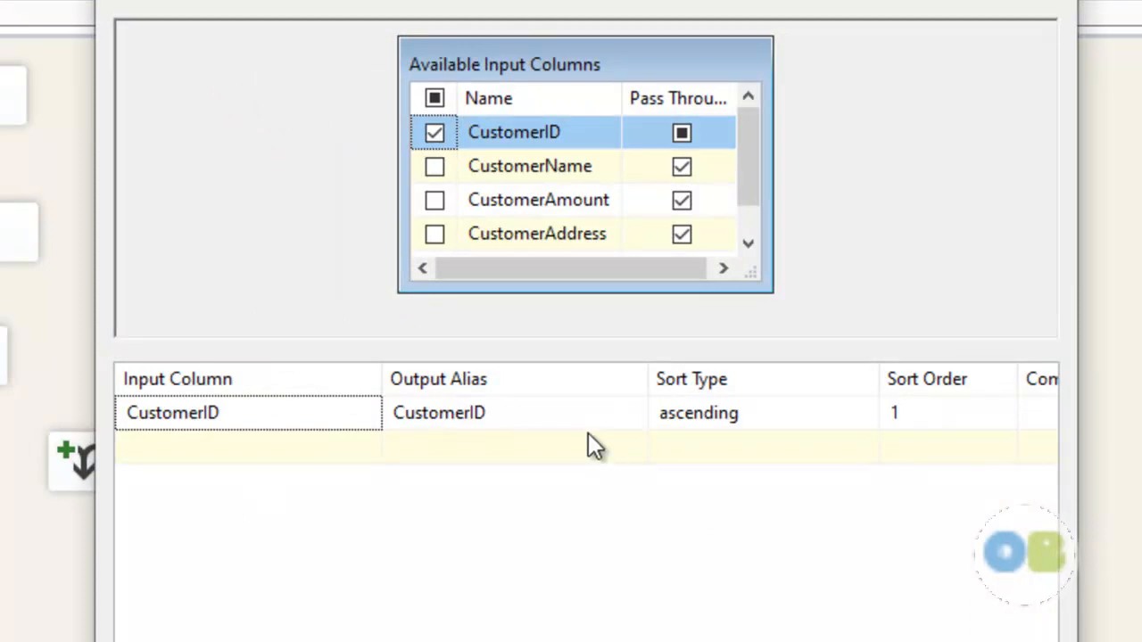
key(Return)
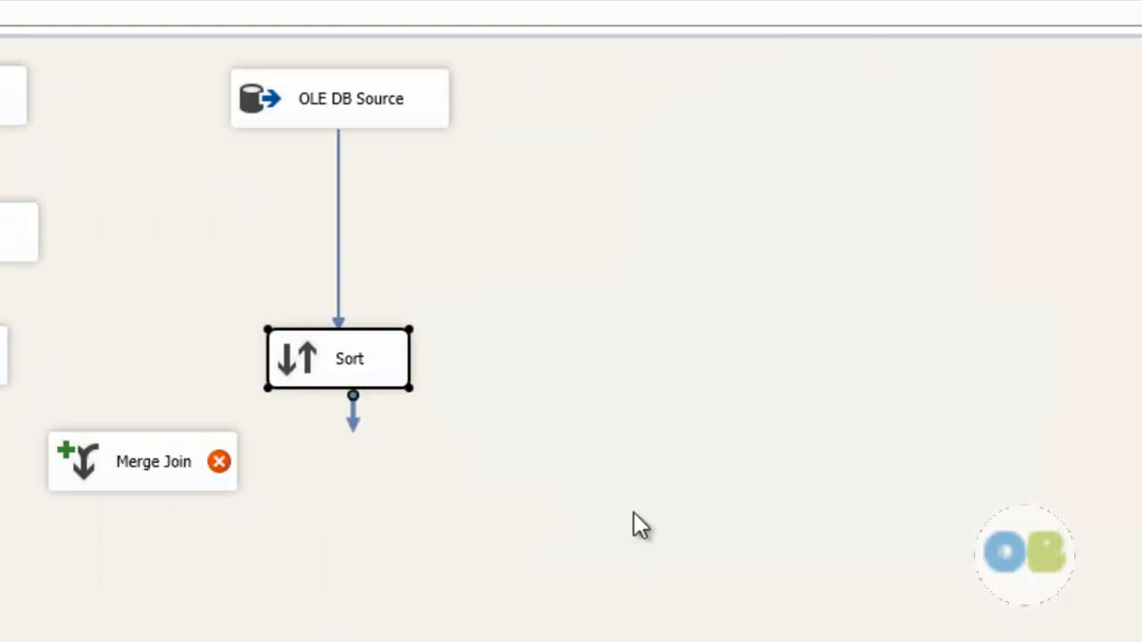
click(633, 514)
Connect the Sort Output of Sort 1 to the Merge Join Left Input.
click(361, 369)
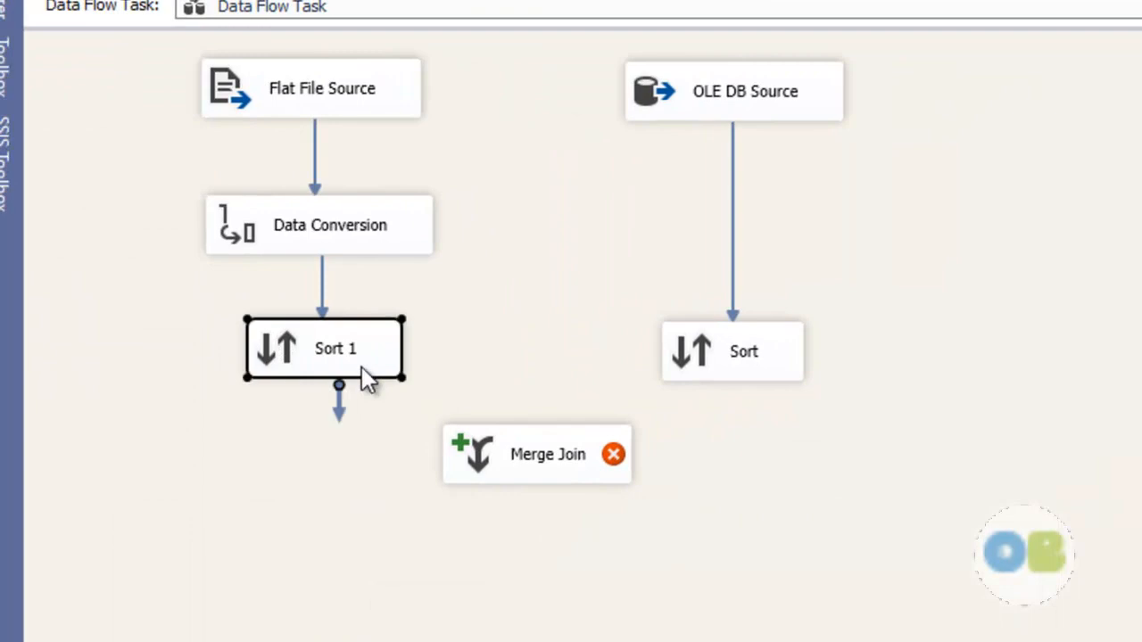
drag(342, 428, 504, 481)
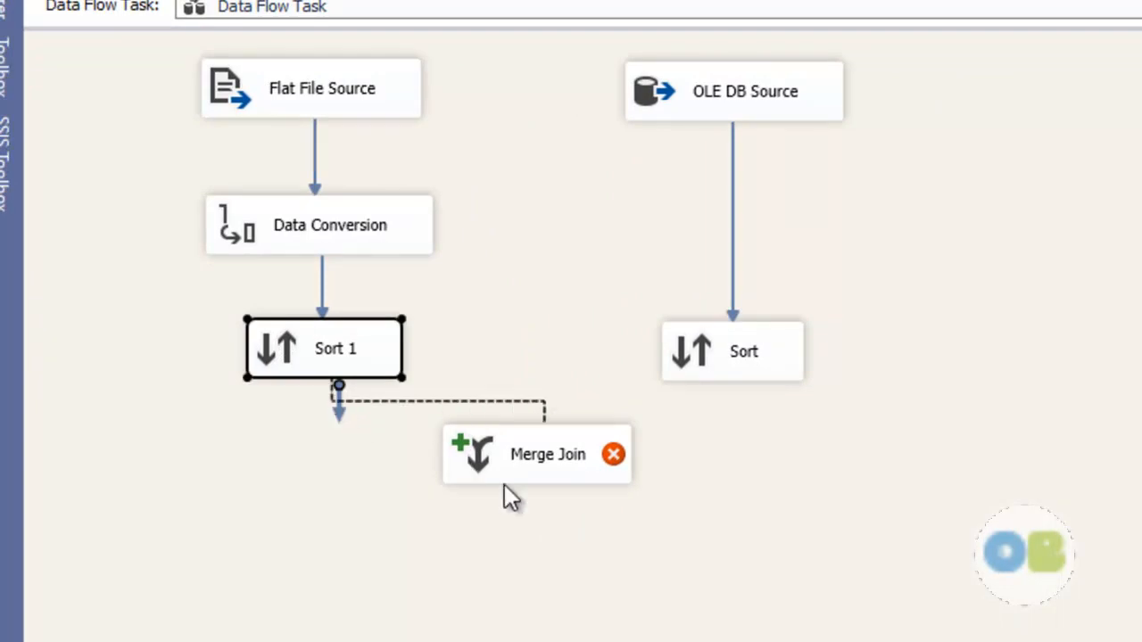
click(885, 363)
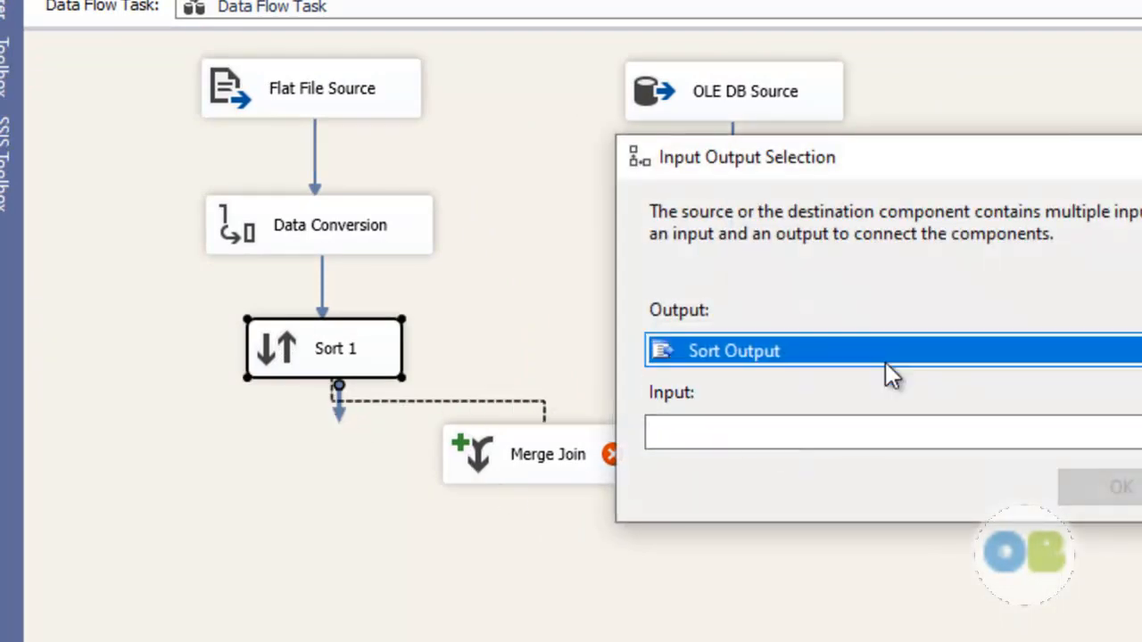
click(884, 368)
click(1058, 435)
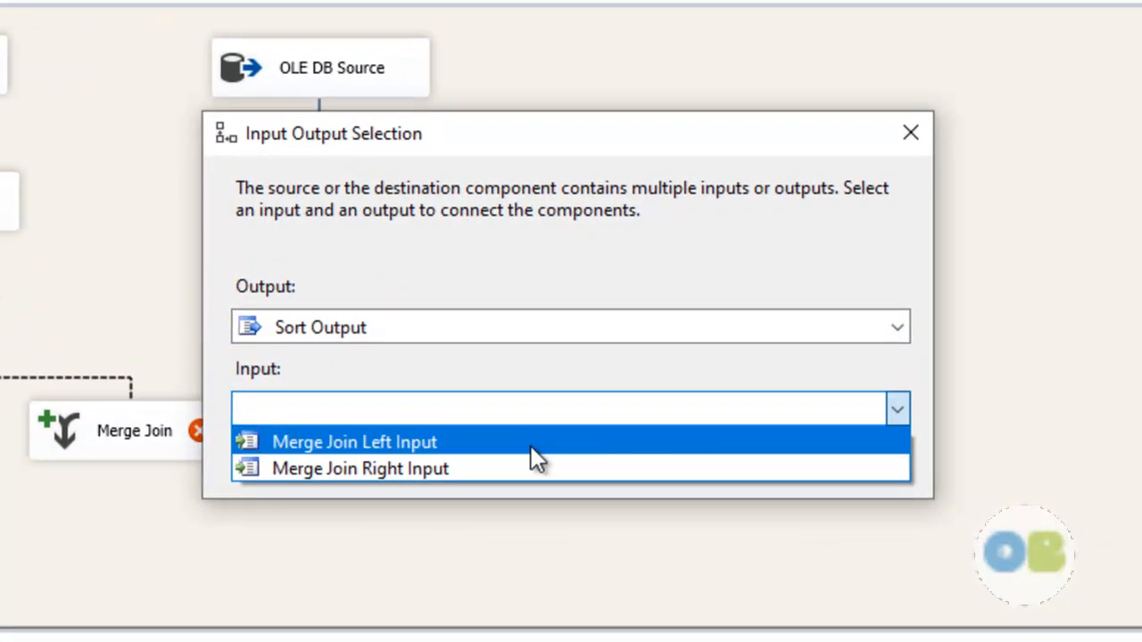
click(530, 447)
click(679, 470)
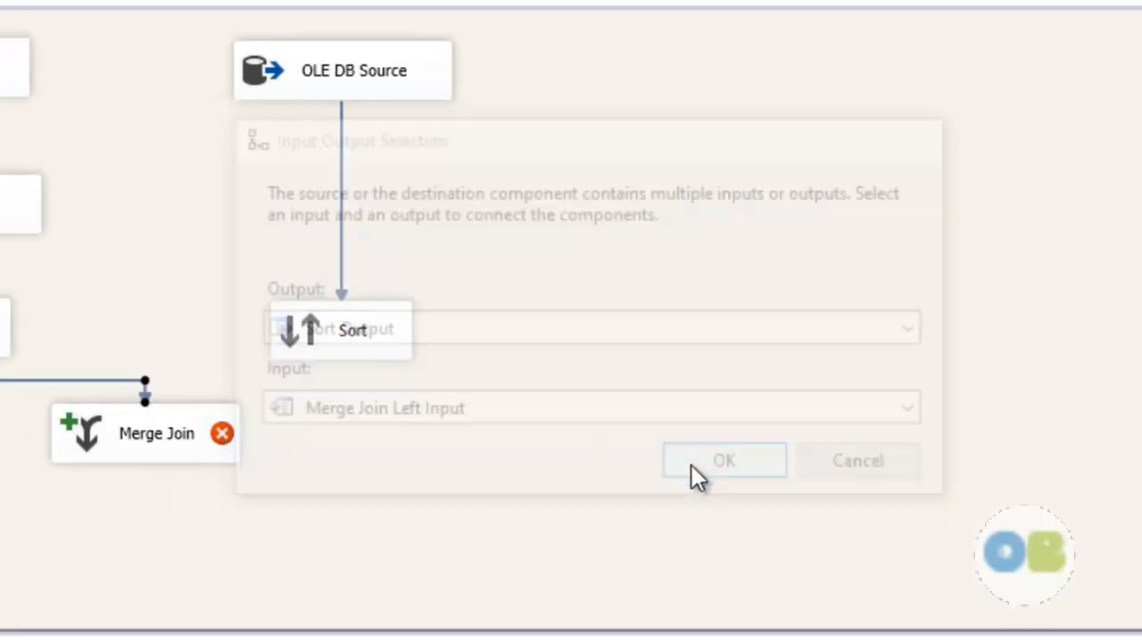
Connect the output of the Sort under the OLE DB Source to the Merge Join as its second input.
click(660, 384)
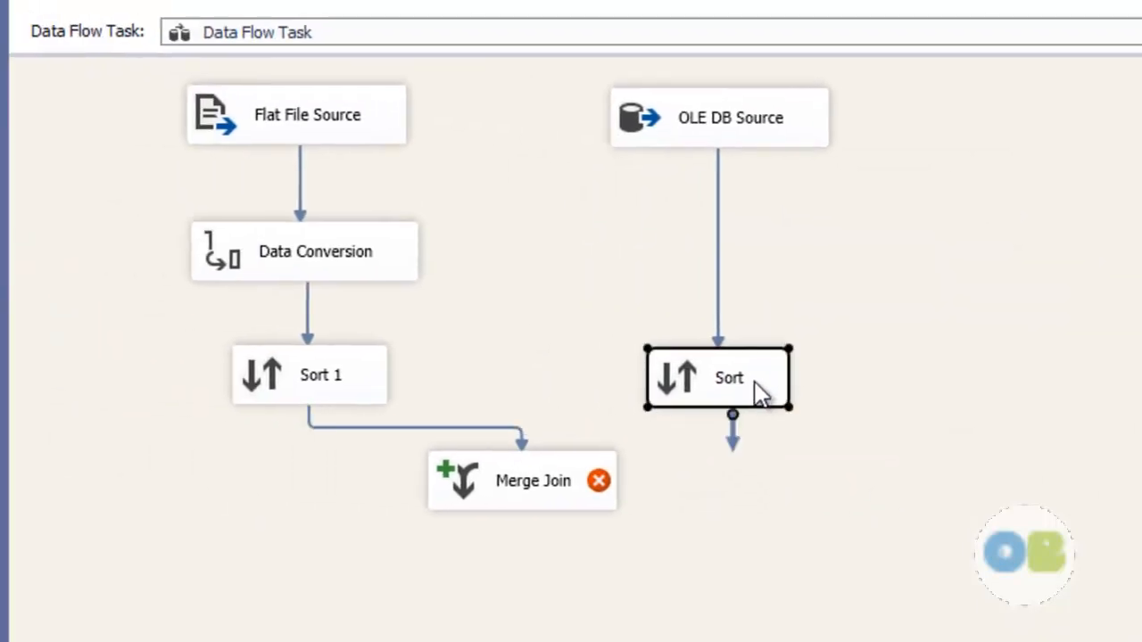
drag(732, 442, 540, 490)
click(665, 590)
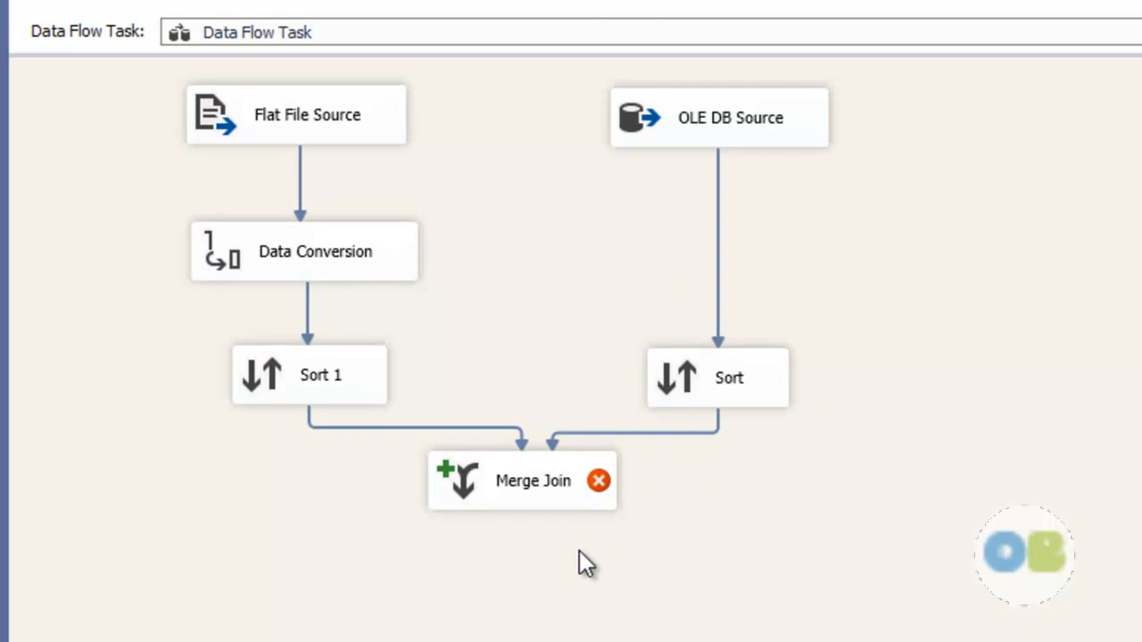
Open the Merge Join for editing and review its input columns and the available join types.
double_click(496, 490)
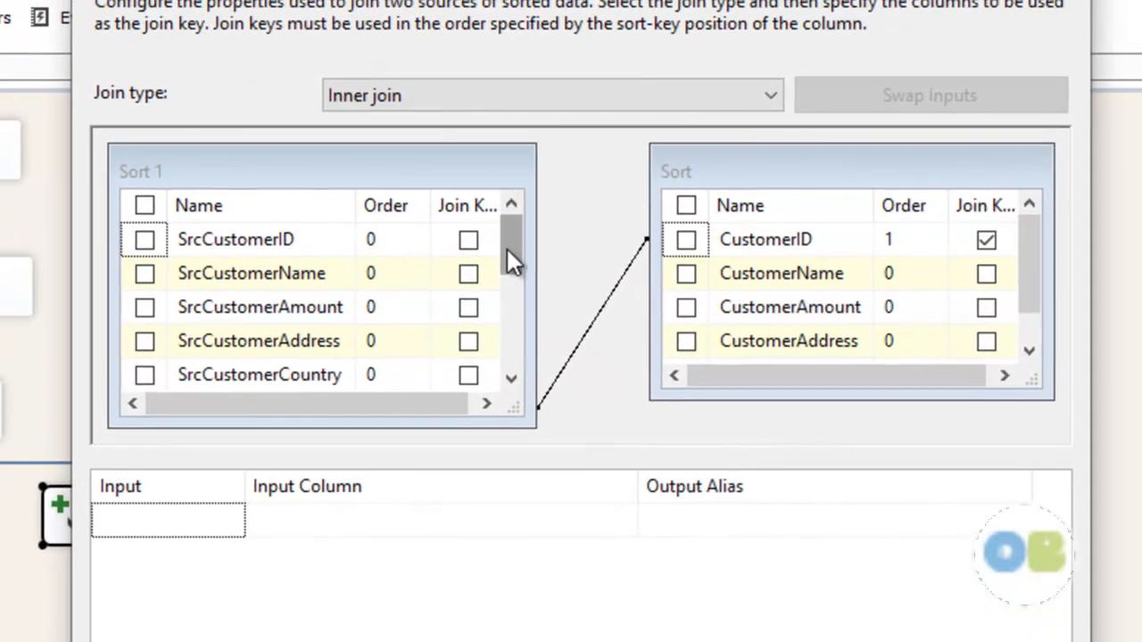
mouse_move(510, 242)
mouse_down()
mouse_move(512, 300)
mouse_move(530, 242)
mouse_up()
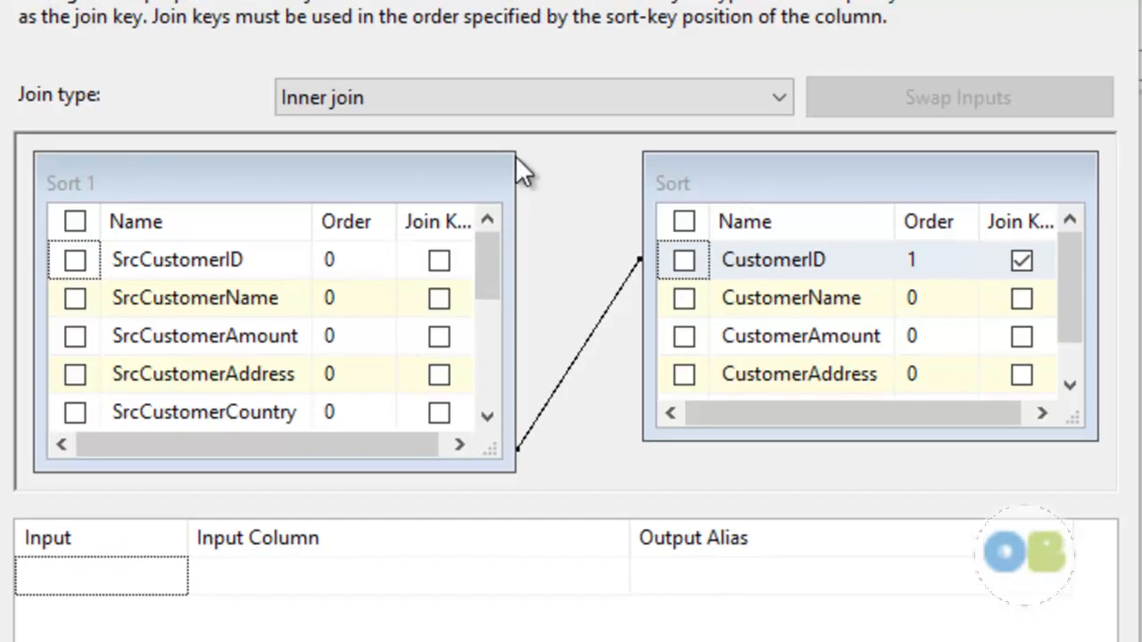
click(503, 95)
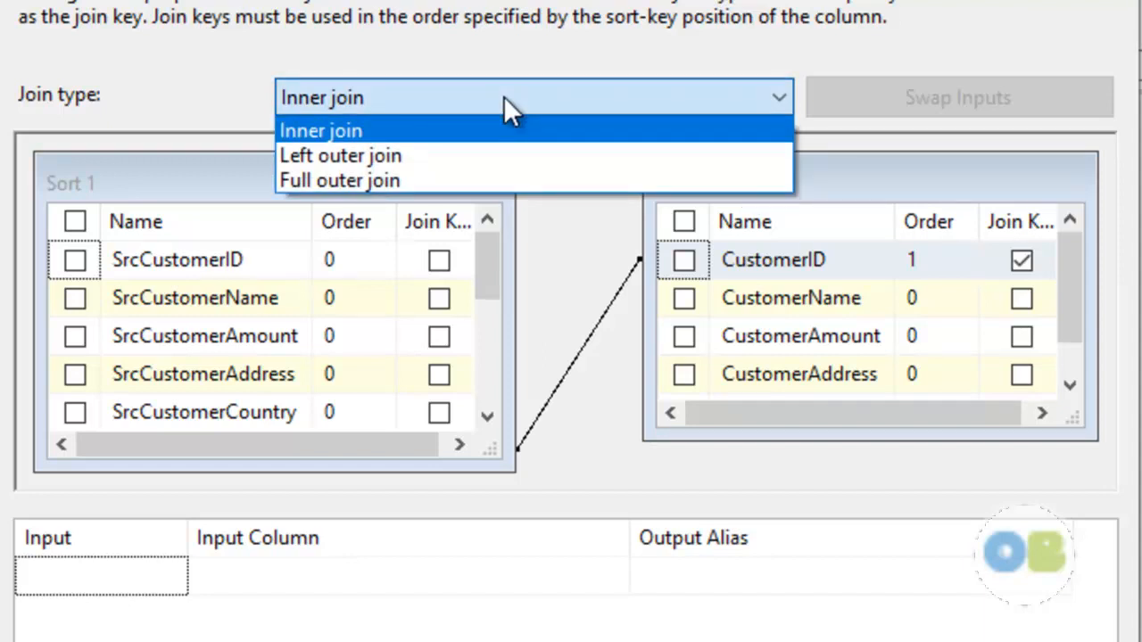
click(503, 95)
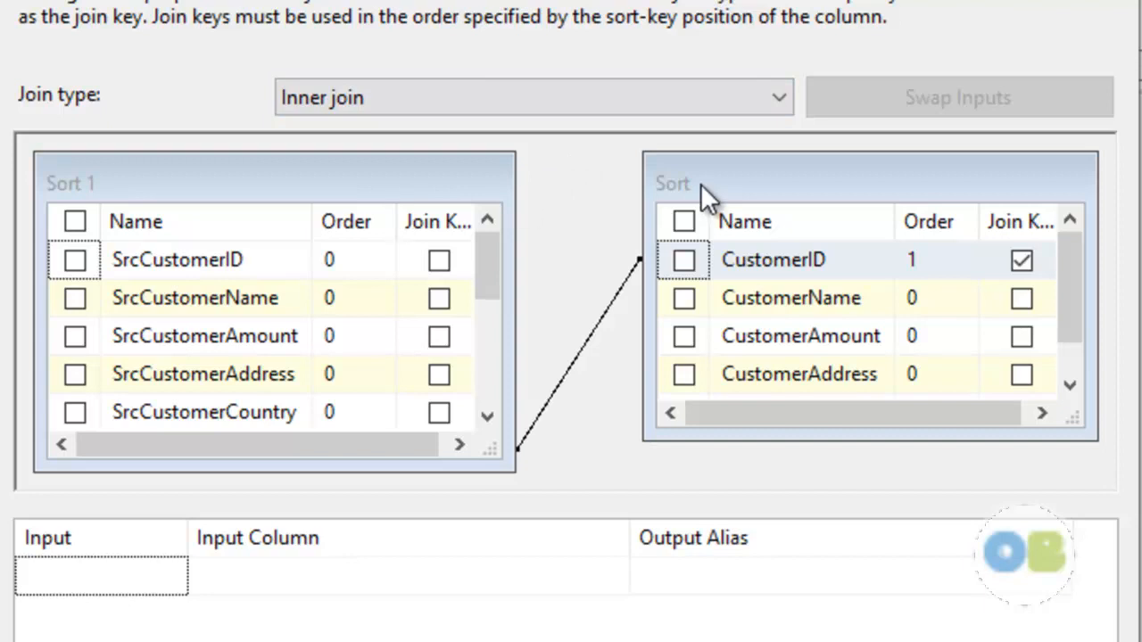
Switch the Merge Join's join type between Left outer join, Full outer join and Inner join to compare the options.
click(445, 105)
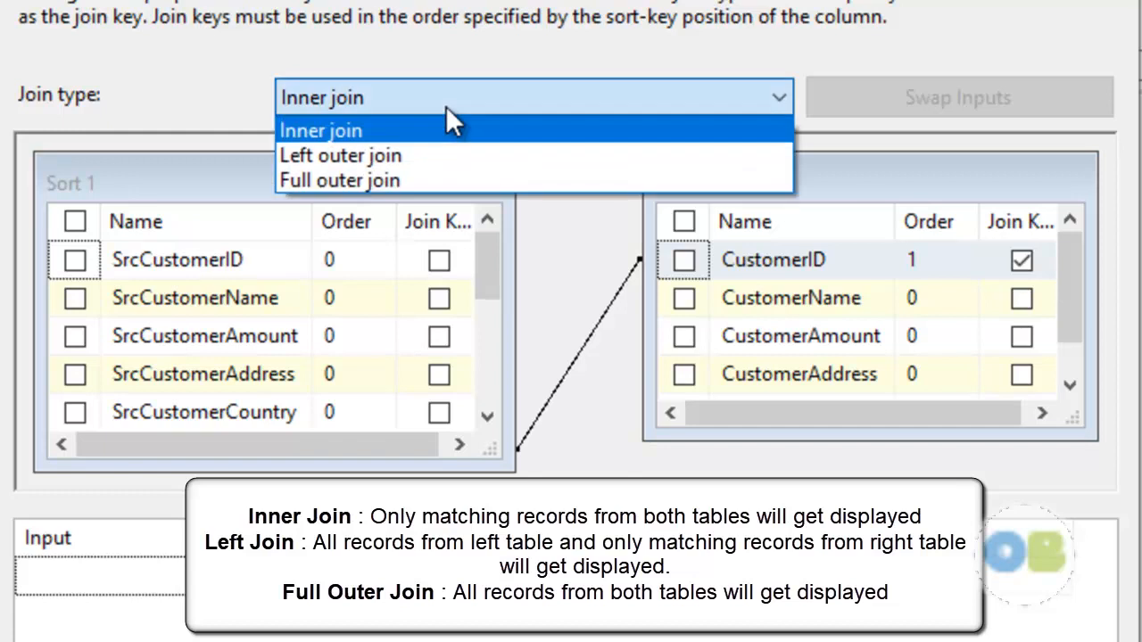
click(391, 161)
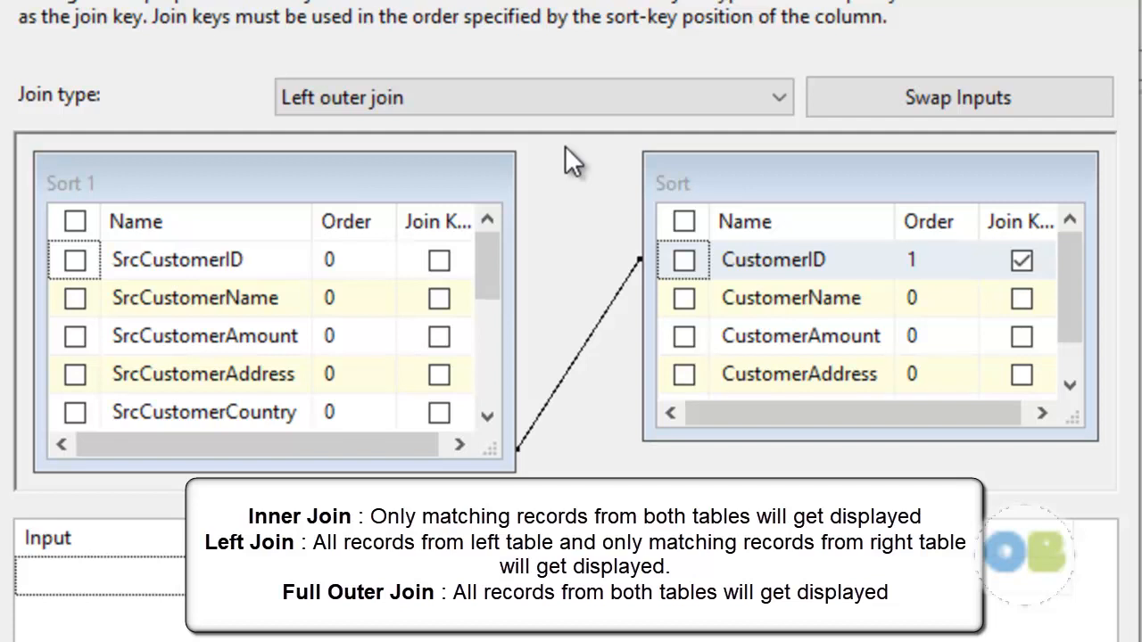
click(543, 105)
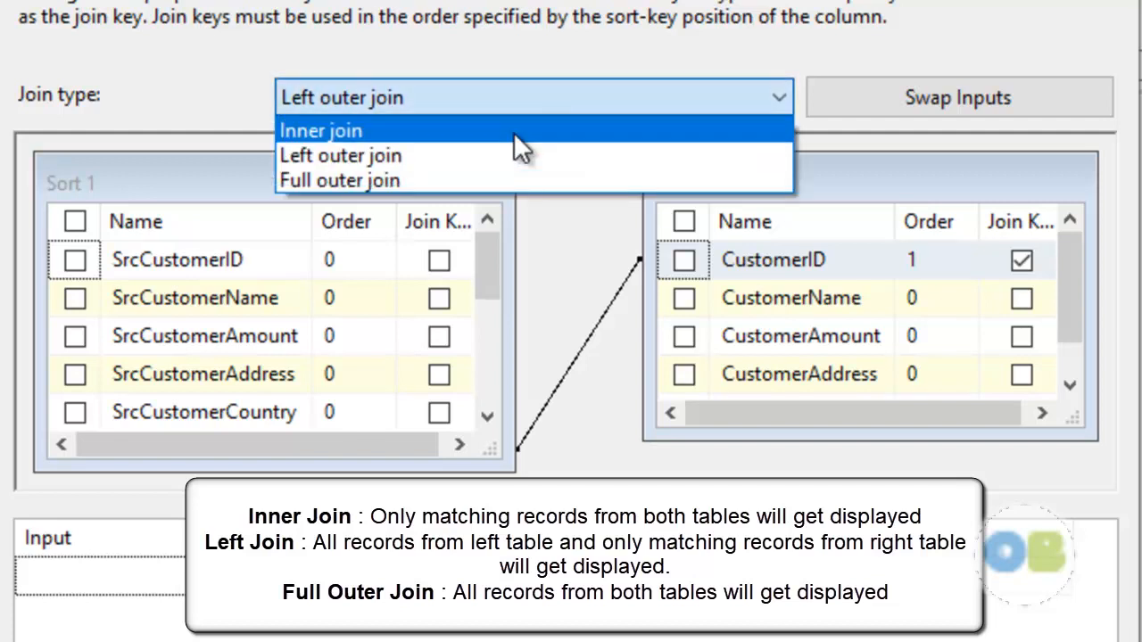
click(456, 181)
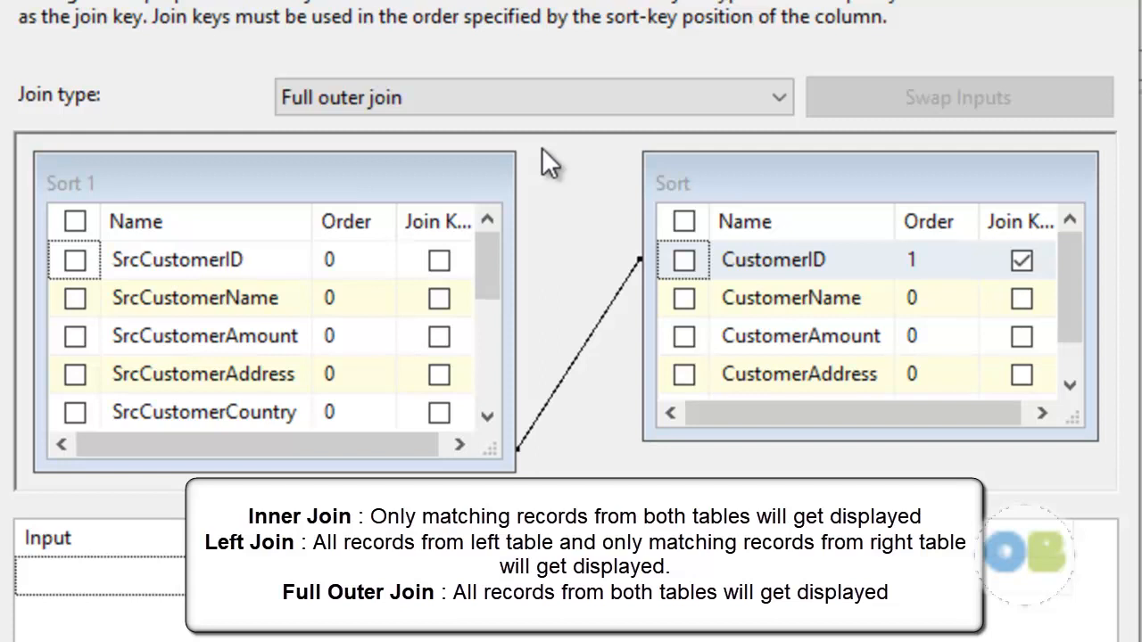
click(455, 101)
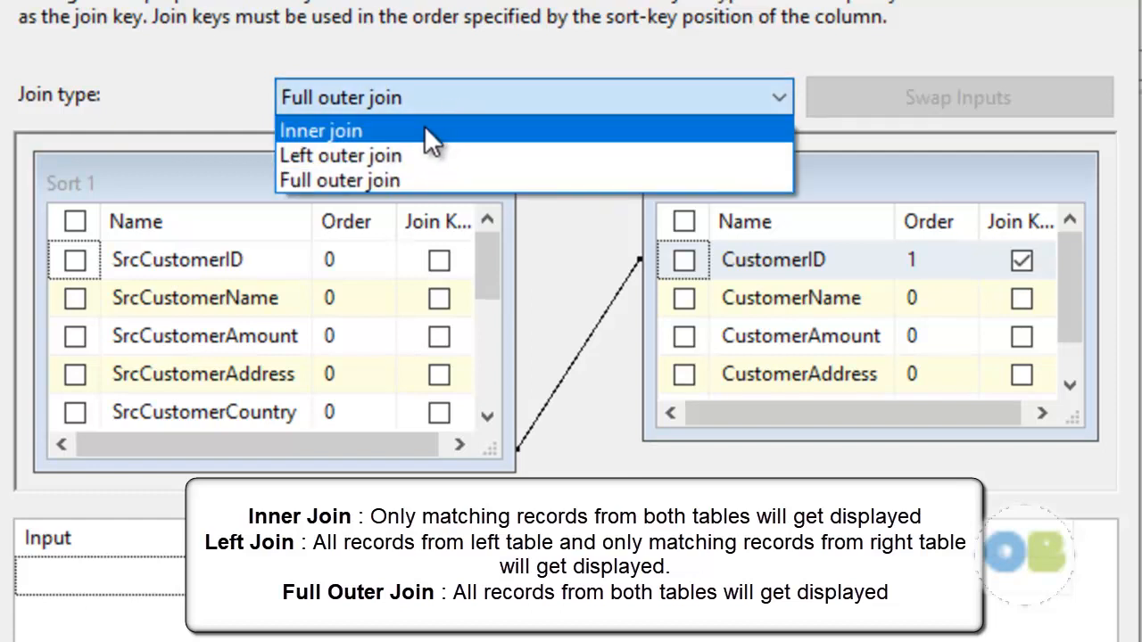
click(418, 153)
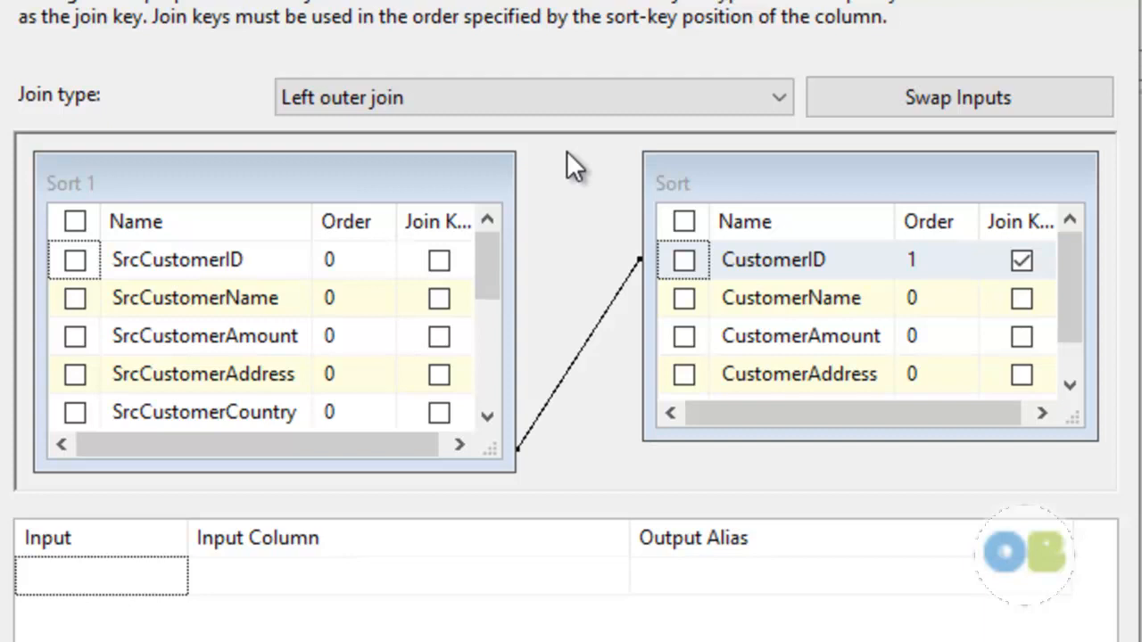
click(356, 91)
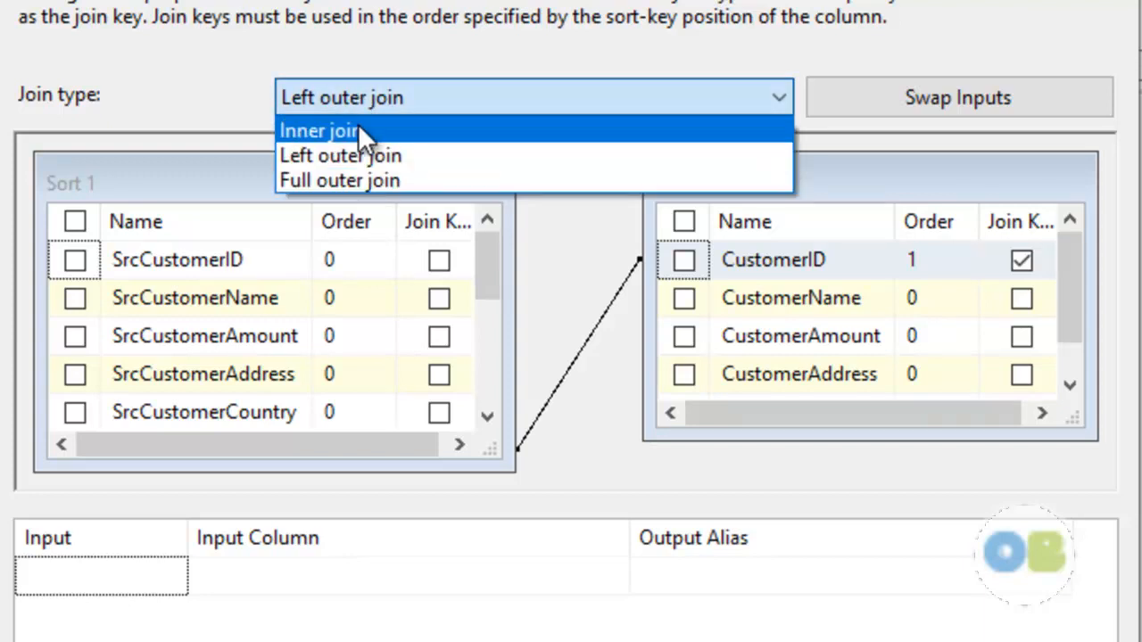
click(358, 127)
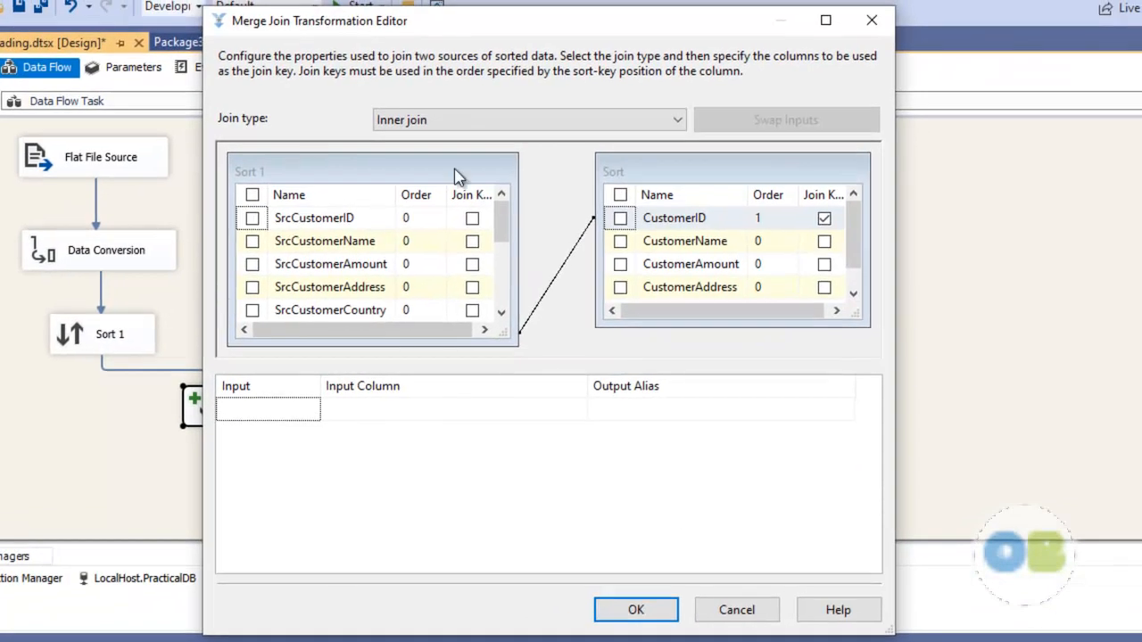
Set the join type to Left outer join and include all columns of the Sort input in the output.
click(517, 120)
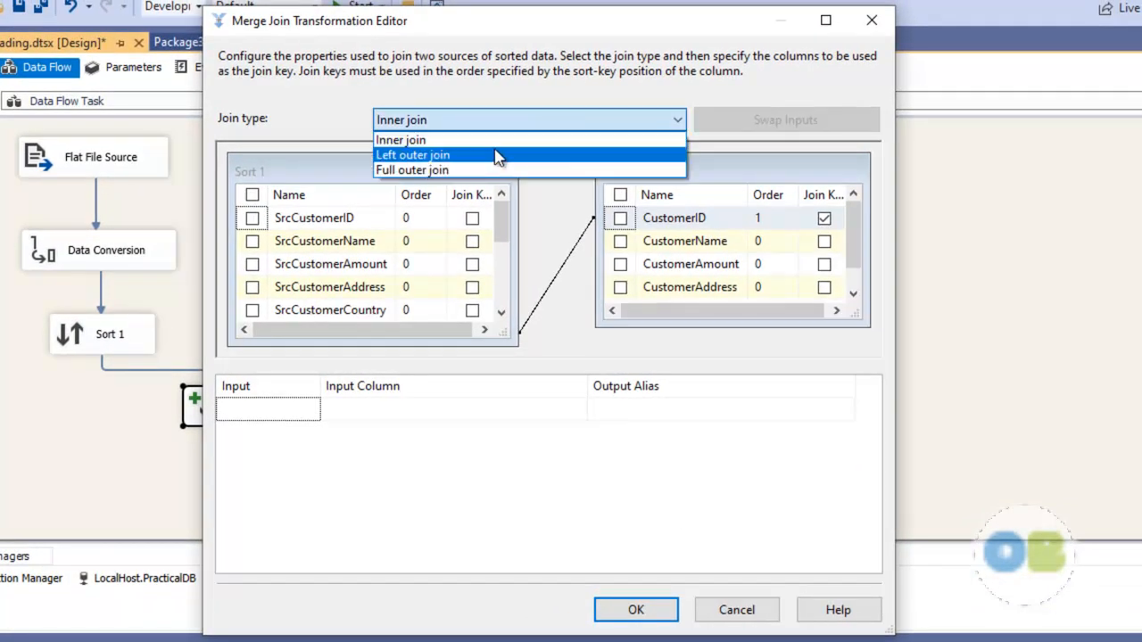
click(497, 156)
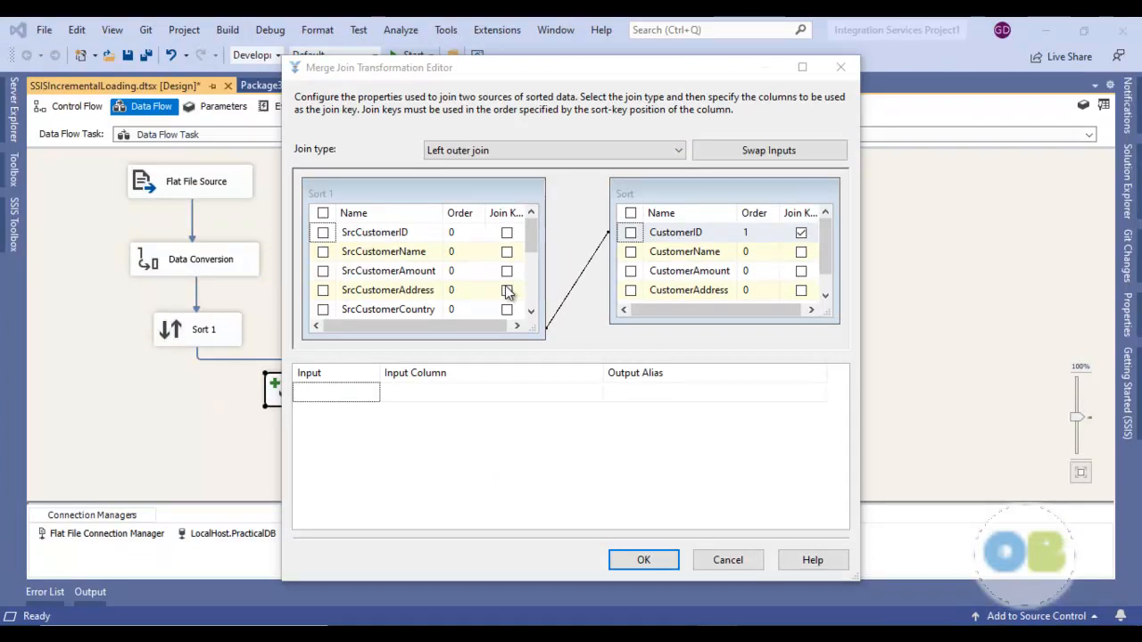
scroll(506, 293, down, 1)
scroll(508, 295, down, 2)
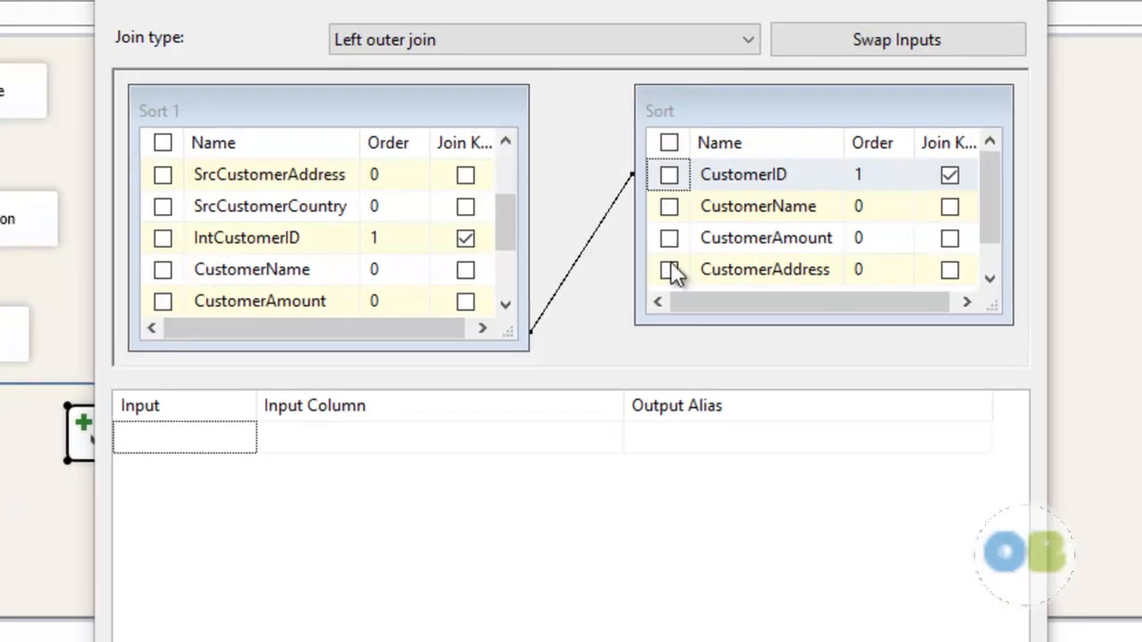
click(670, 144)
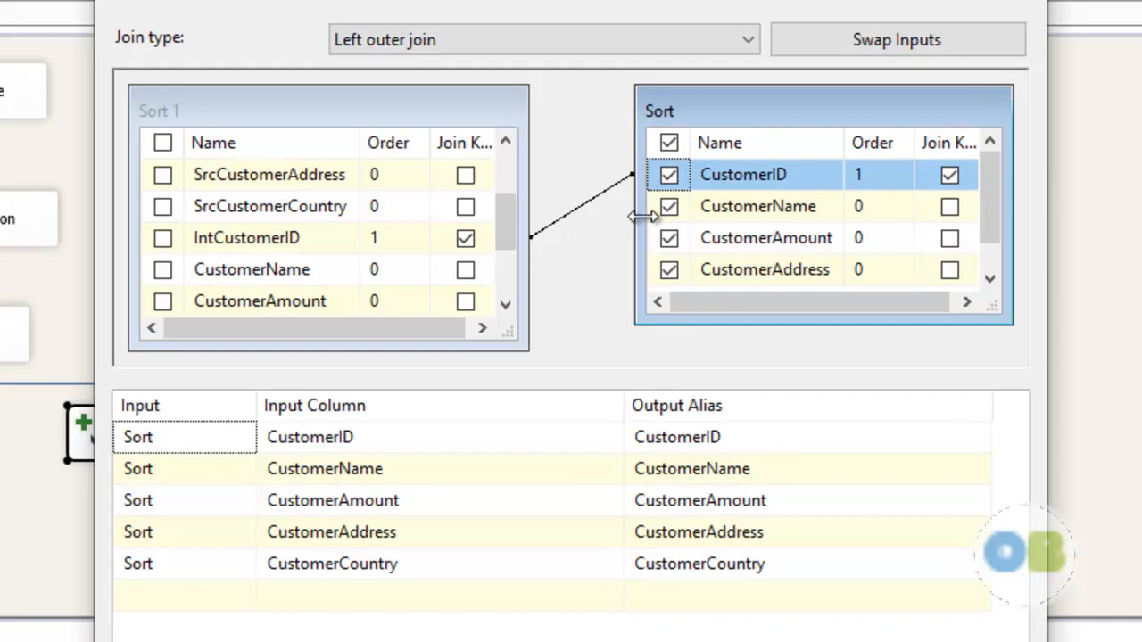
scroll(764, 234, down, 1)
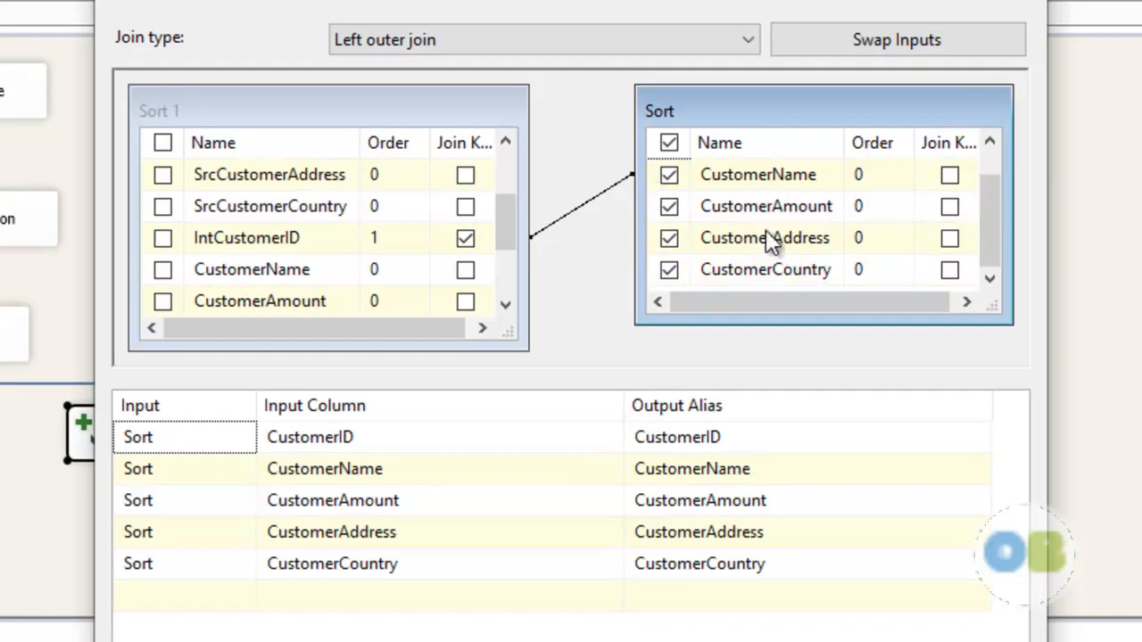
Include IntCustomerID, CustomerName, CustomerAmount, CustomerAddress and CustomerCountry from Sort 1 in the Merge Join output.
click(163, 239)
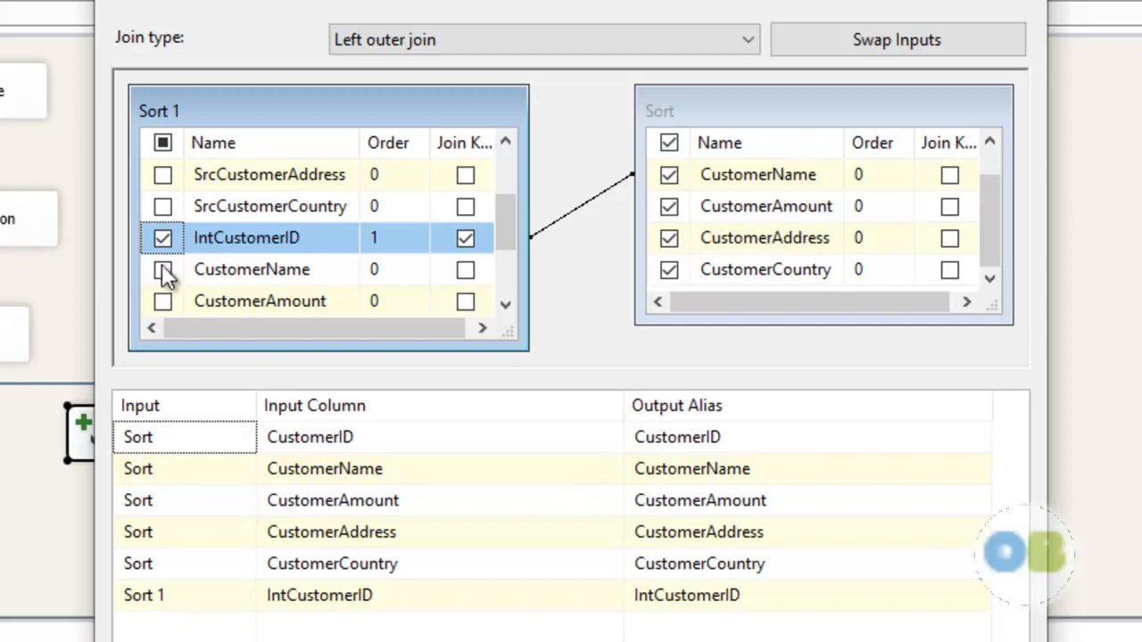
click(162, 270)
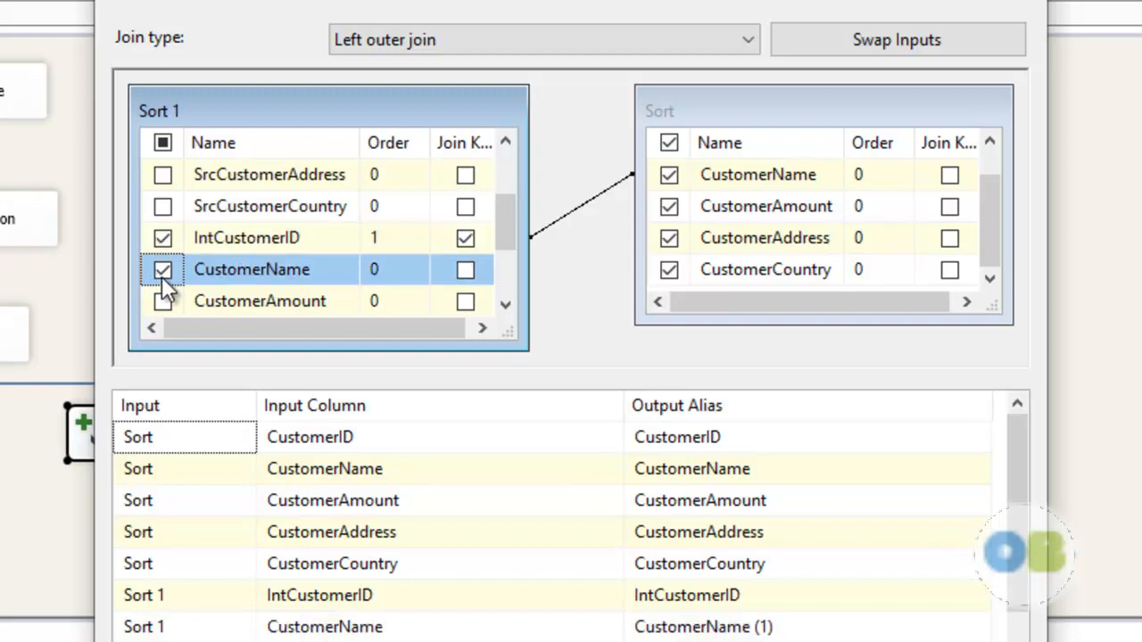
scroll(239, 297, down, 1)
click(163, 214)
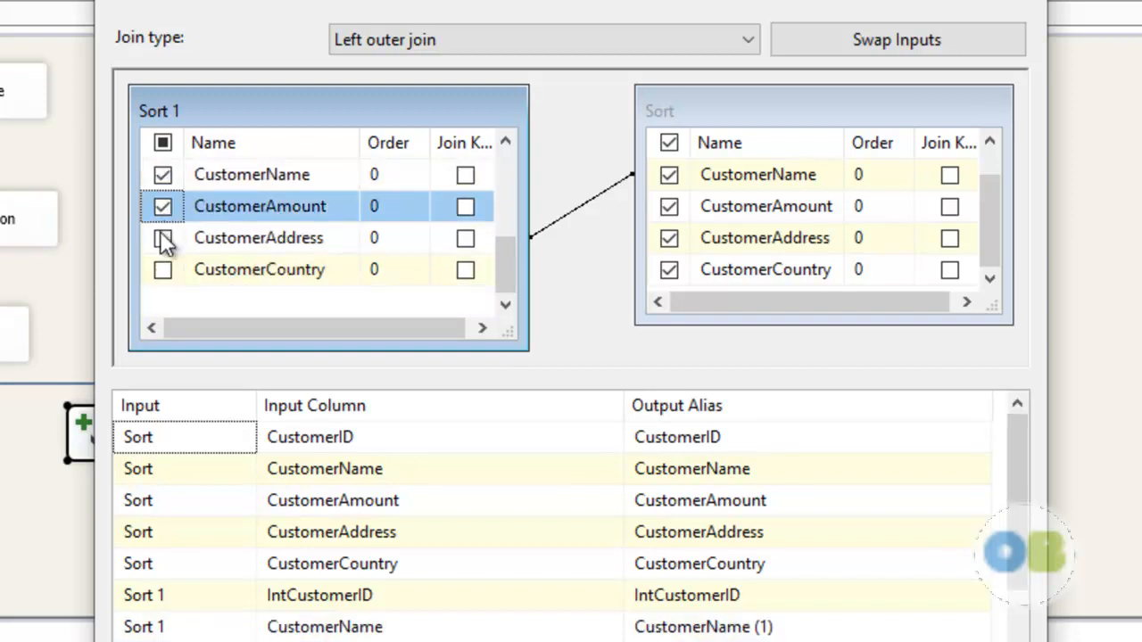
click(161, 235)
click(162, 272)
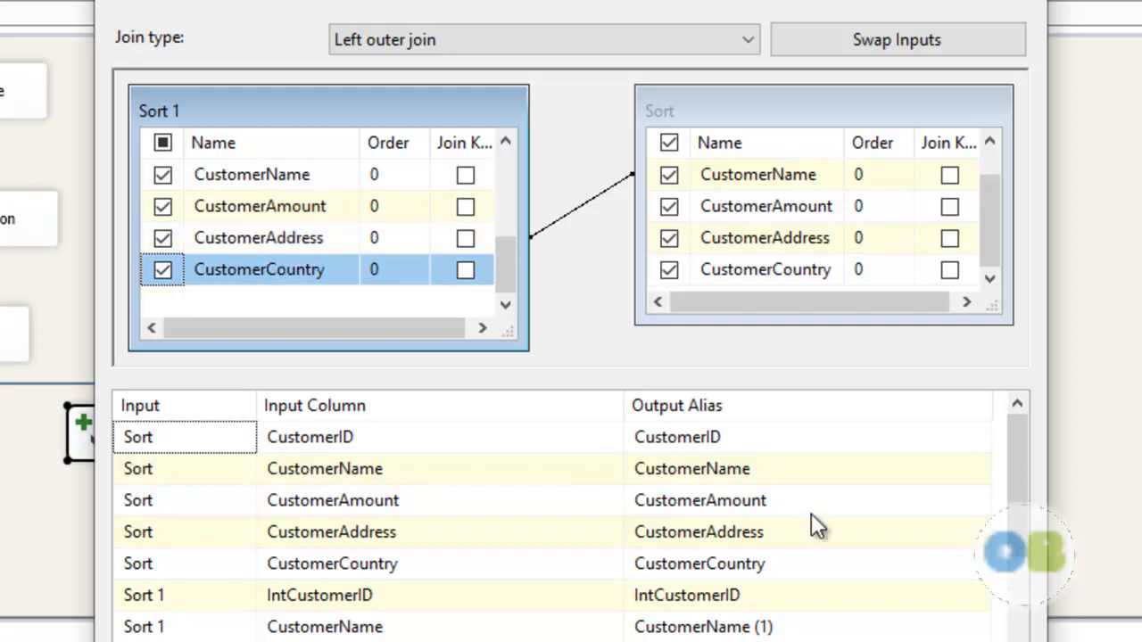
Review the output aliases of the Sort and Sort 1 columns in the Merge Join and accept its settings.
scroll(807, 508, down, 2)
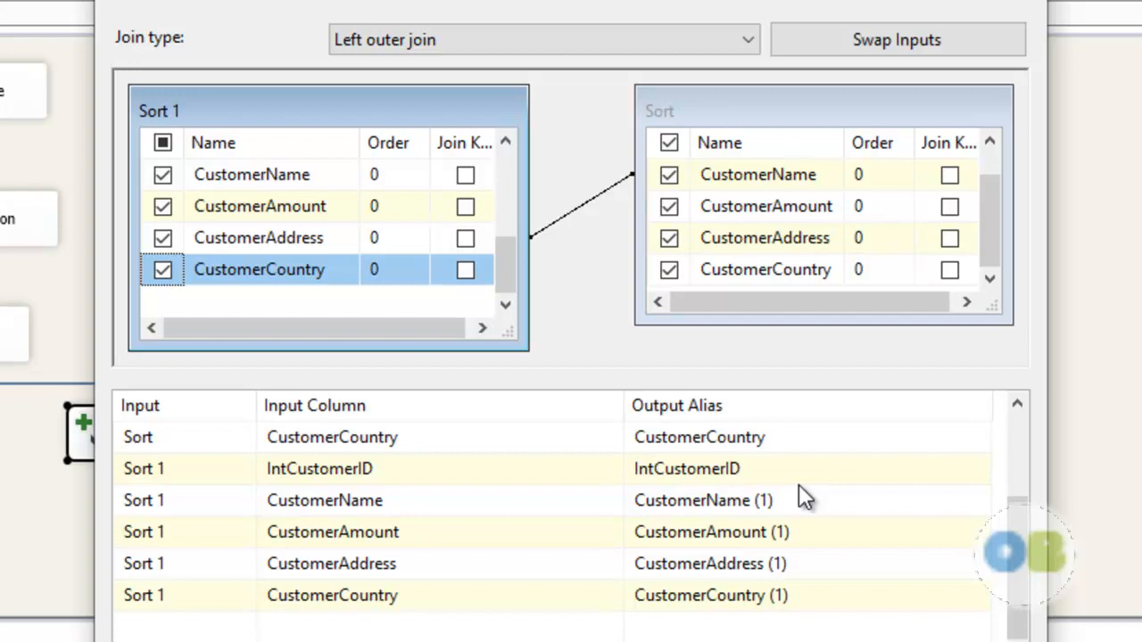
scroll(861, 259, up, 1)
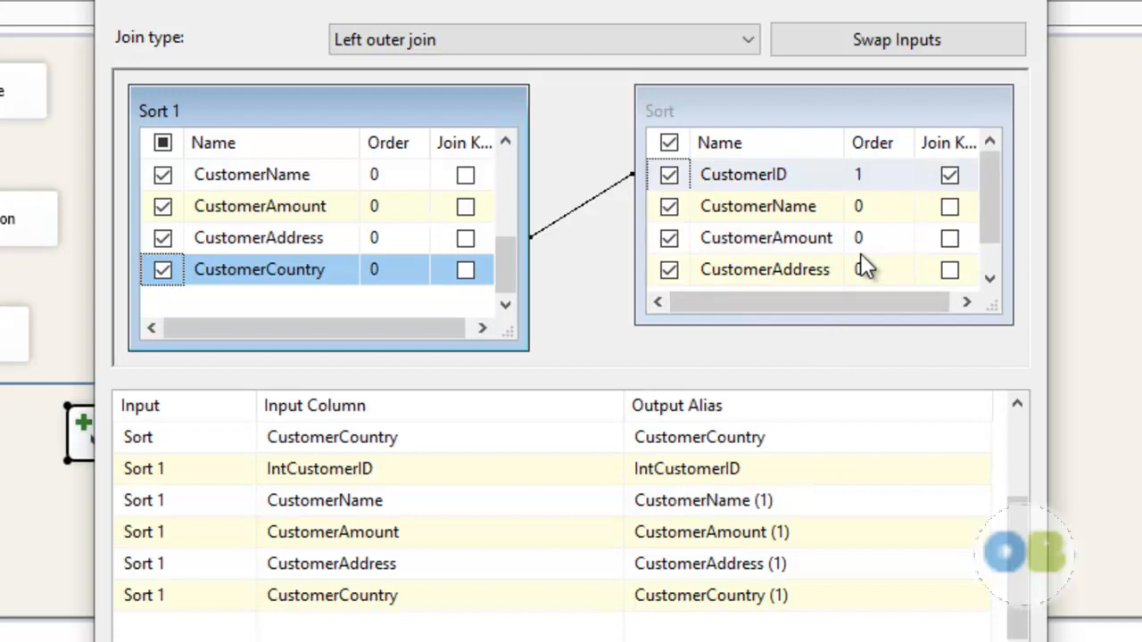
scroll(798, 563, up, 2)
scroll(798, 564, down, 2)
click(702, 641)
click(704, 390)
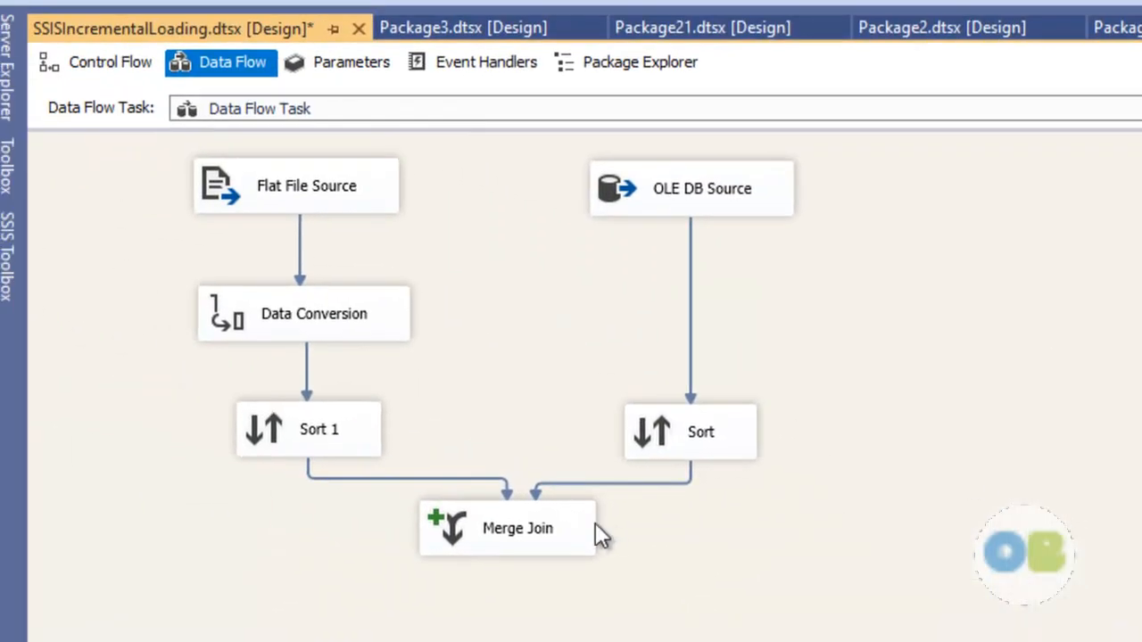
click(593, 525)
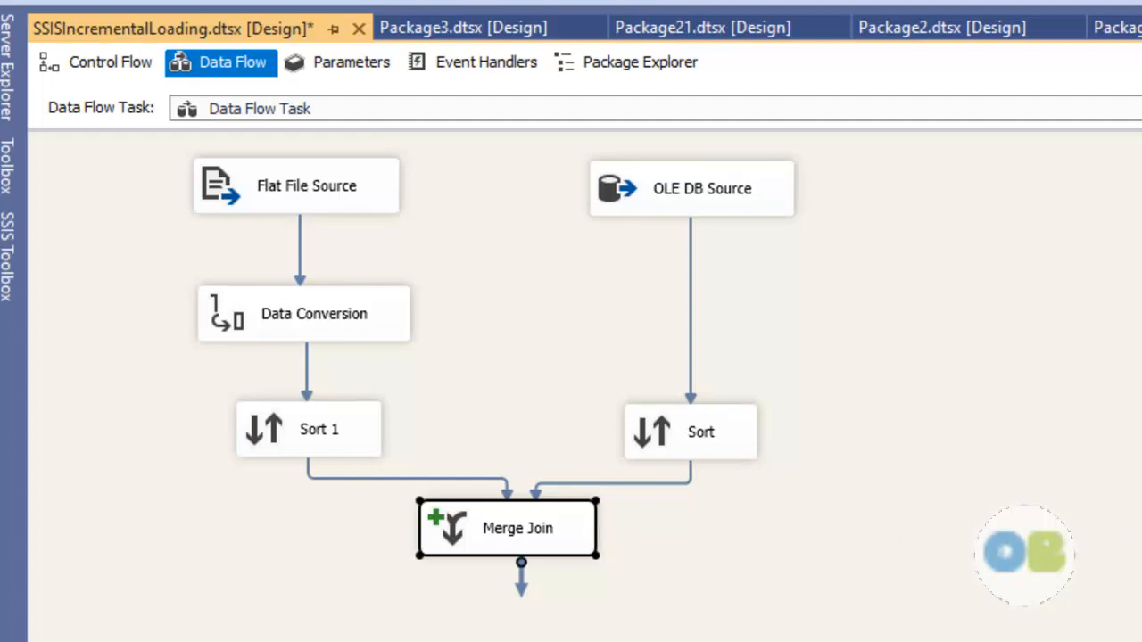
key(Escape)
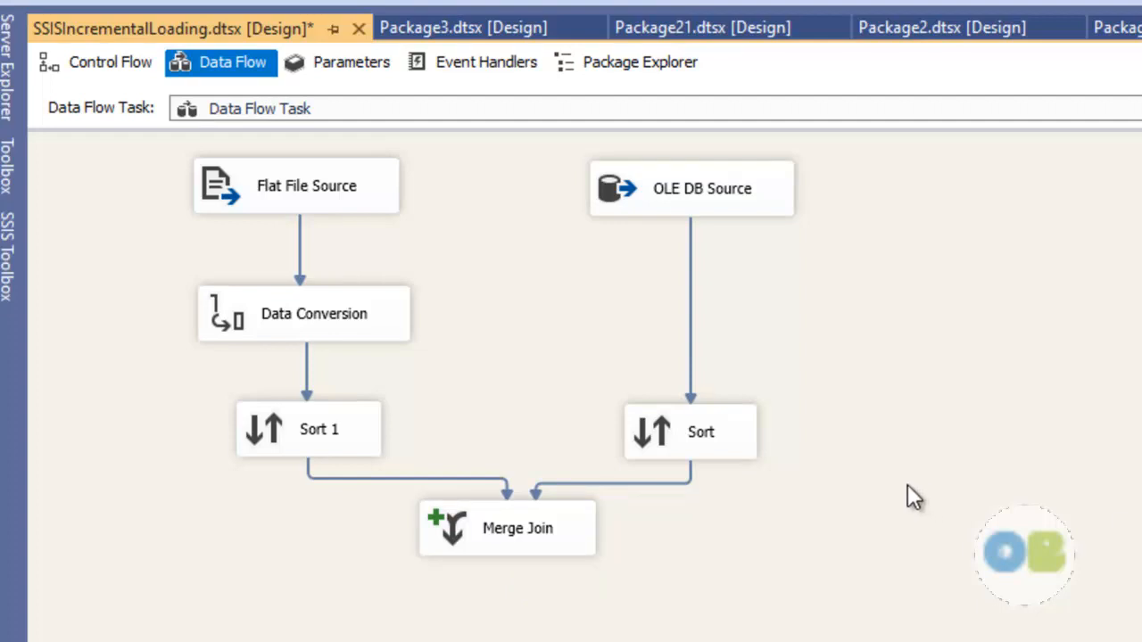
Add a Conditional Split to the data flow and place it in the empty area beside the OLE DB Source branch.
click(5, 263)
scroll(214, 420, up, 6)
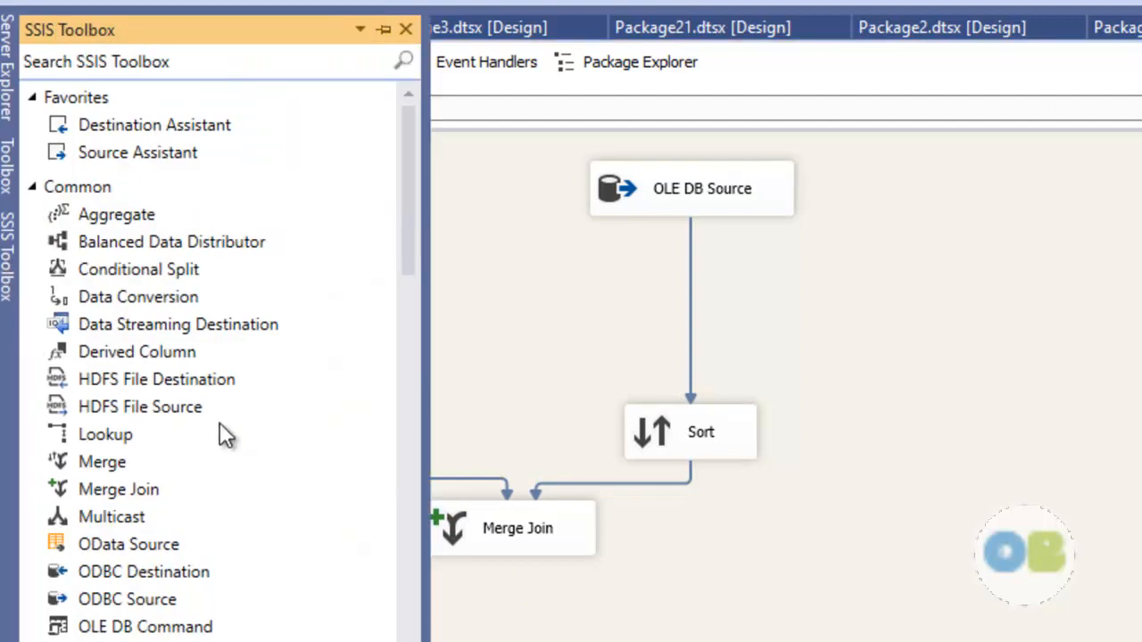
drag(134, 269, 445, 641)
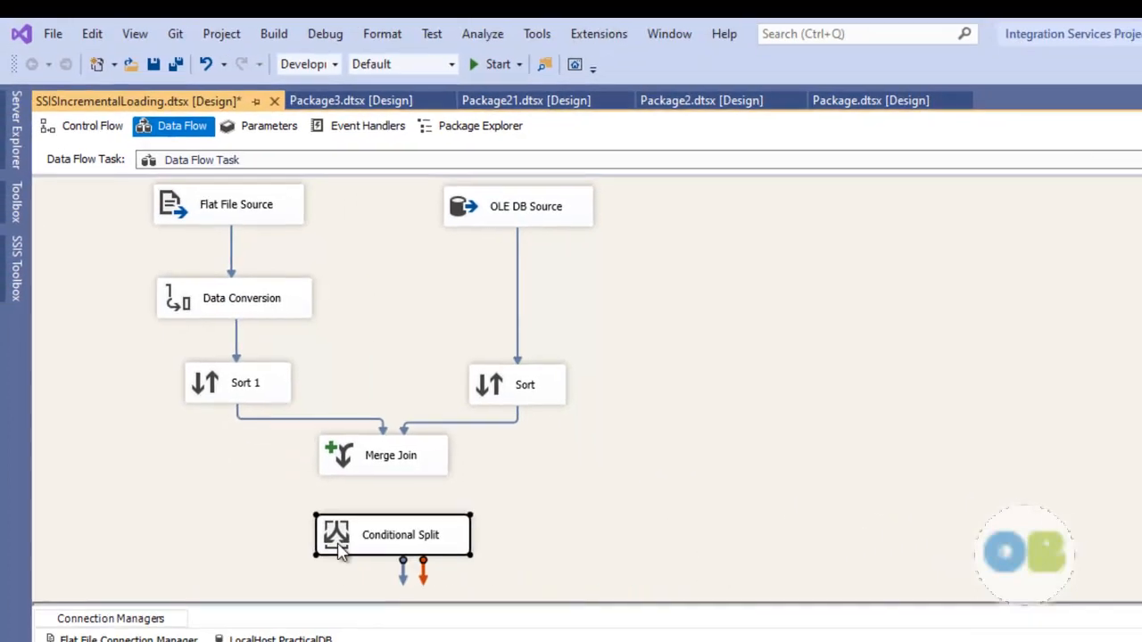
scroll(501, 510, down, 1)
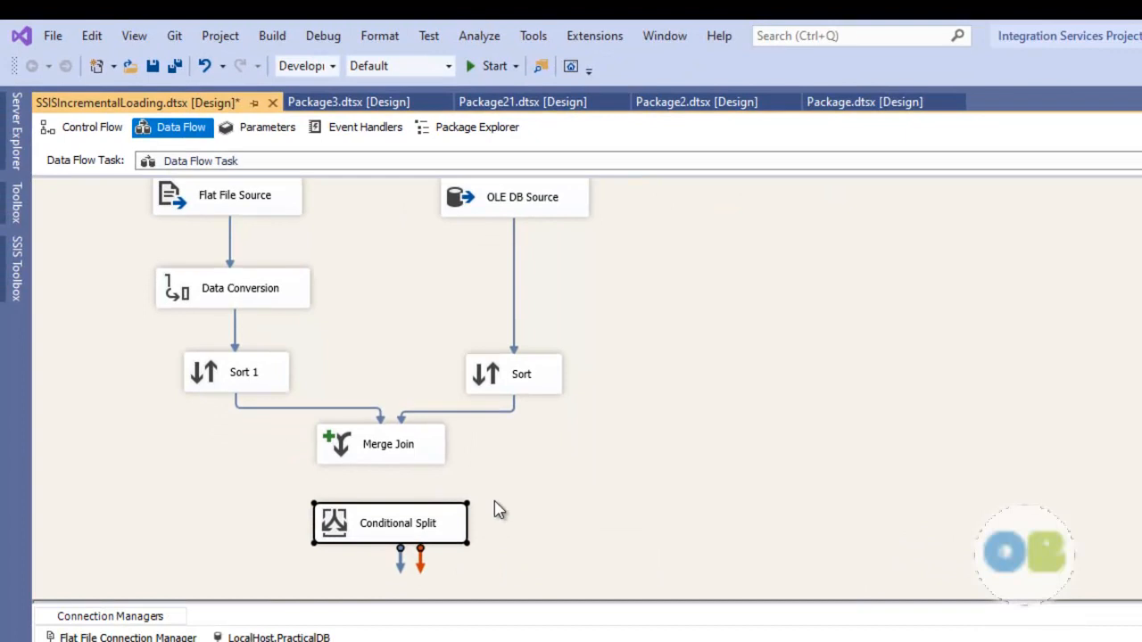
click(430, 455)
drag(391, 471, 823, 272)
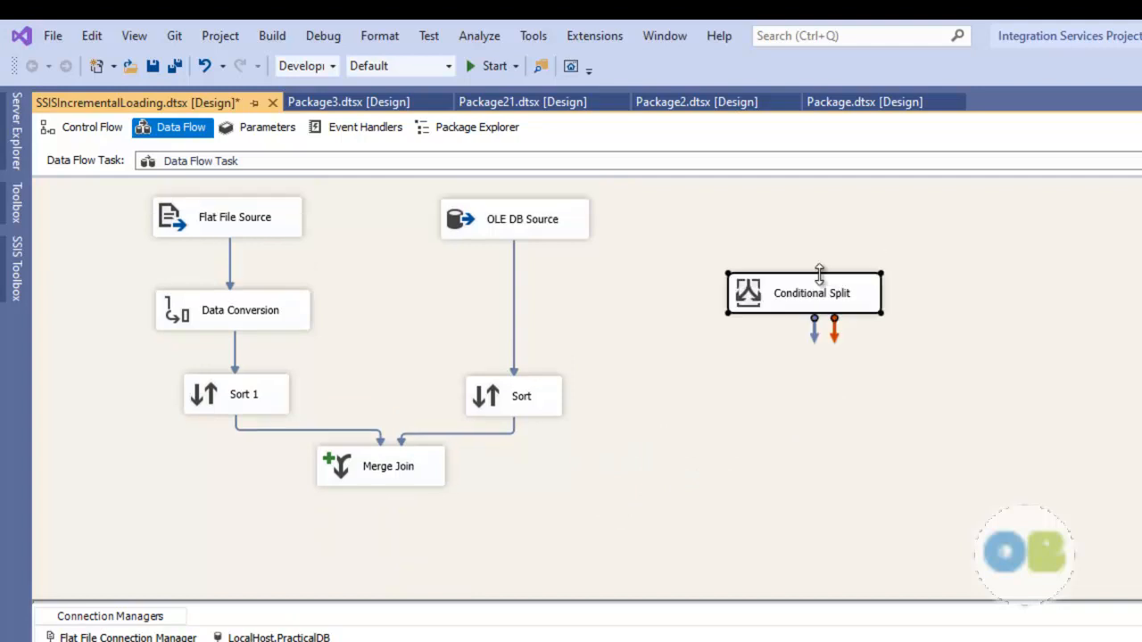
Connect the Merge Join output to the Conditional Split.
click(426, 468)
drag(390, 510, 742, 299)
click(865, 294)
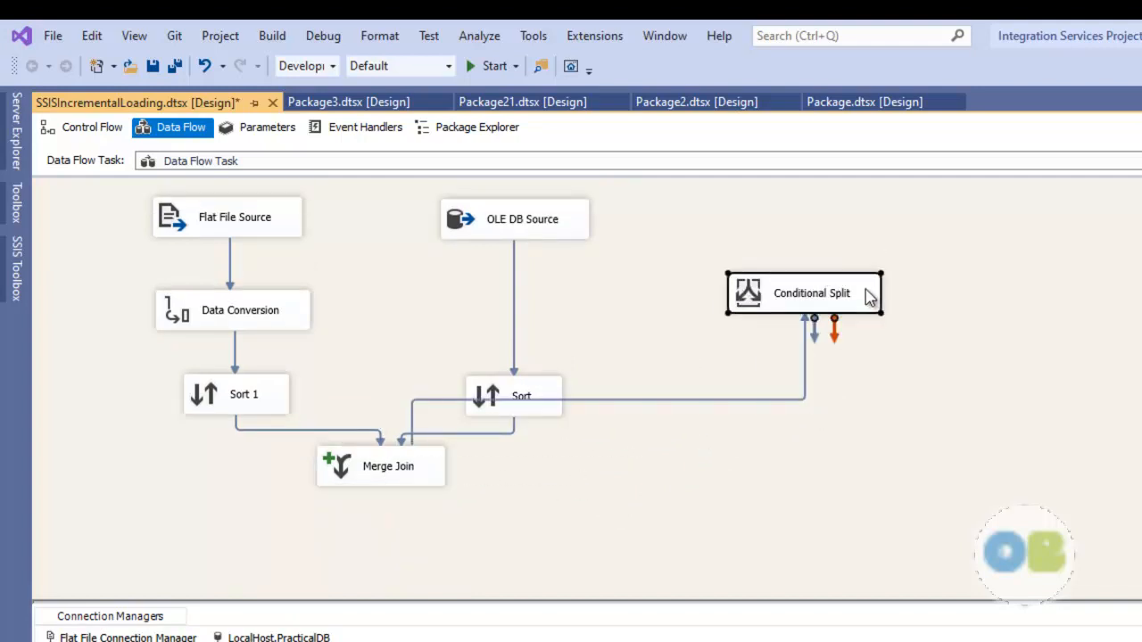
Create the Conditional Split's first output with the condition ISNULL( [CustomerID] ).
double_click(863, 300)
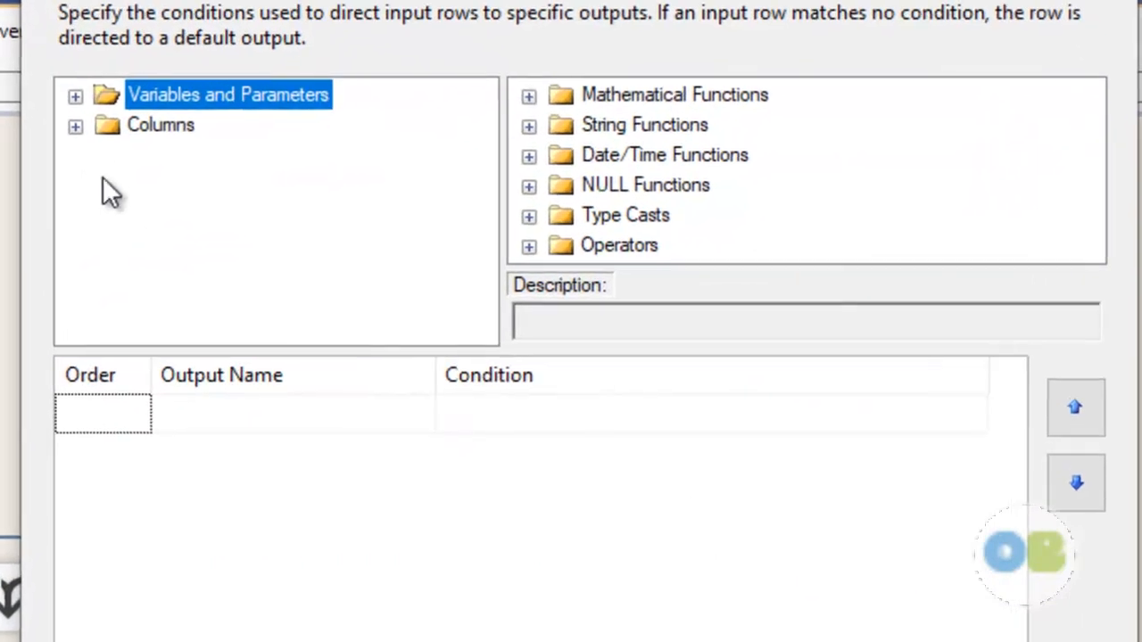
click(75, 126)
scroll(350, 264, down, 1)
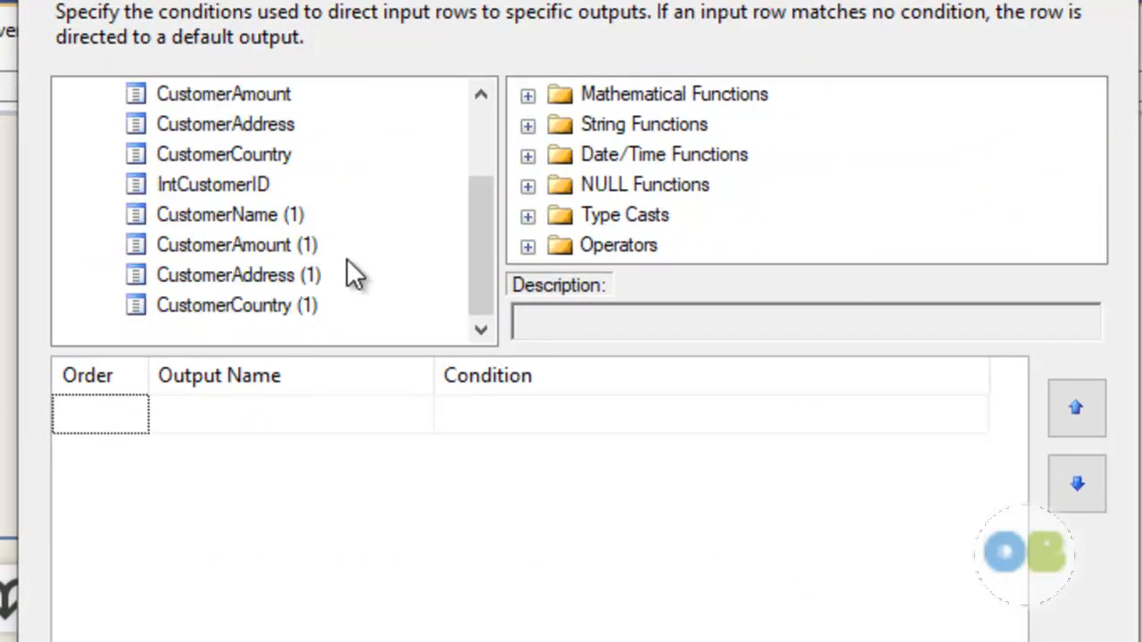
scroll(350, 264, up, 2)
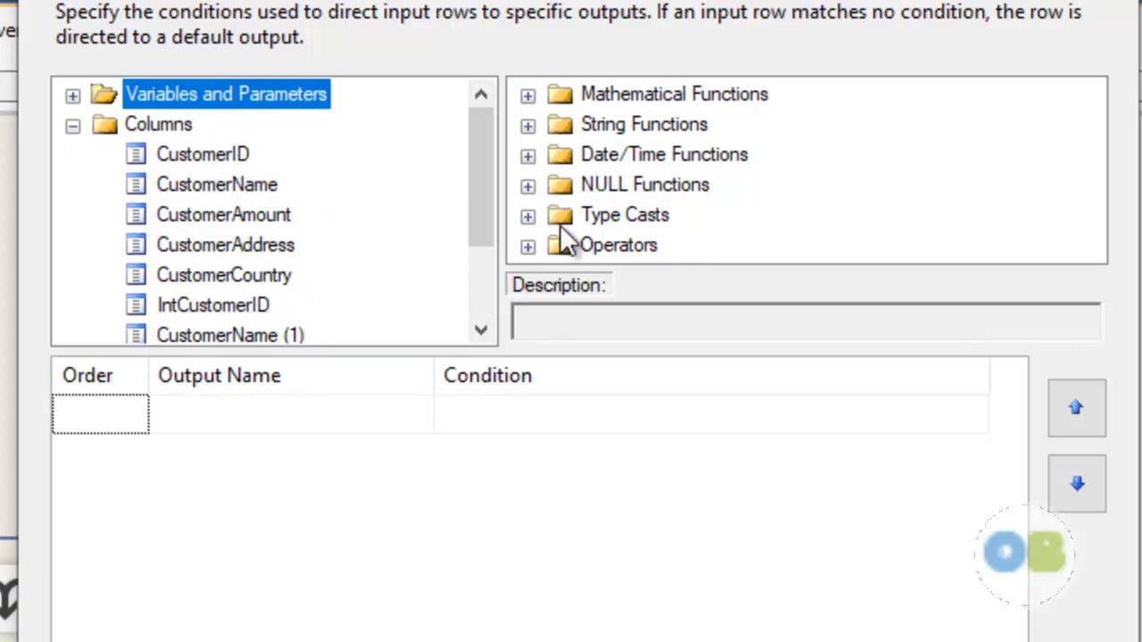
click(528, 187)
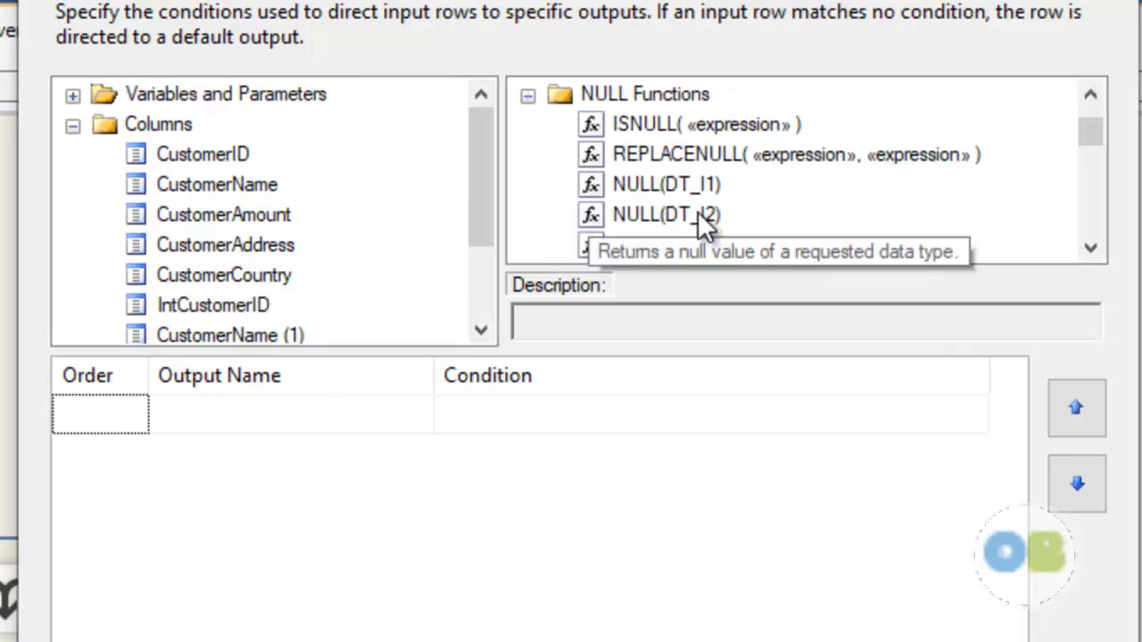
drag(668, 125, 537, 411)
drag(207, 152, 564, 399)
click(652, 497)
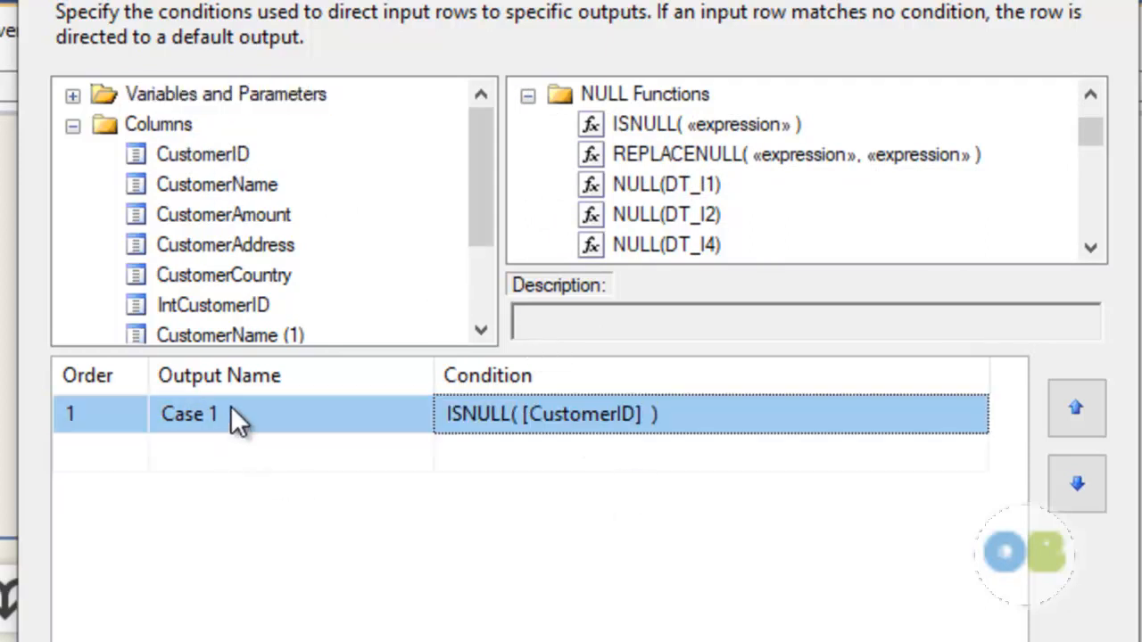
Rename the output of the ISNULL condition as MakeInsertData.
click(303, 413)
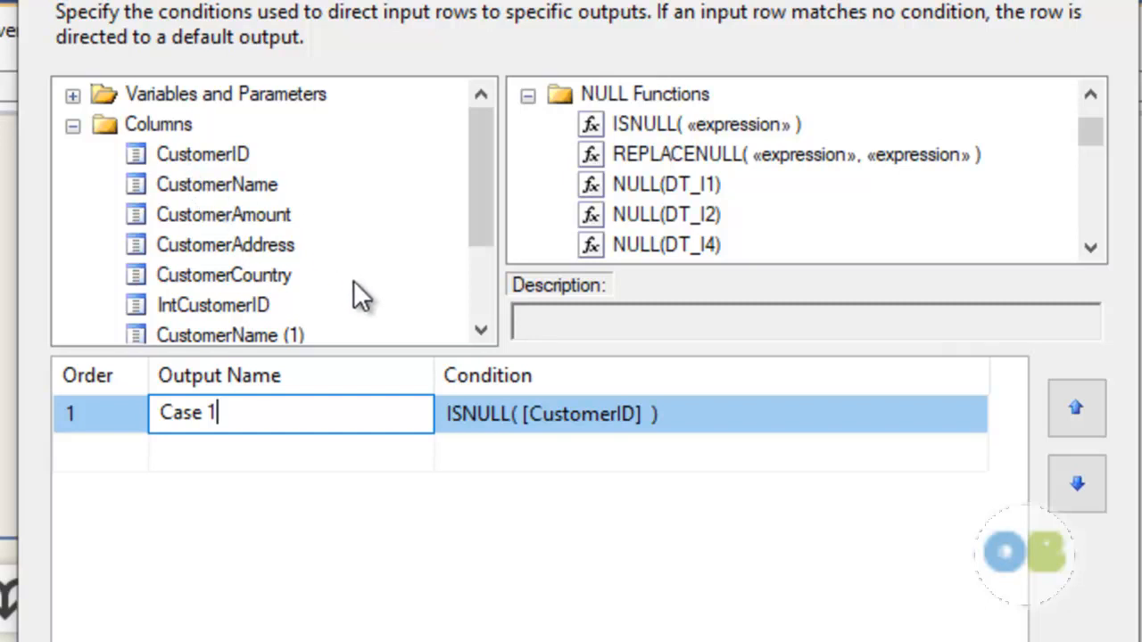
drag(321, 408, 72, 409)
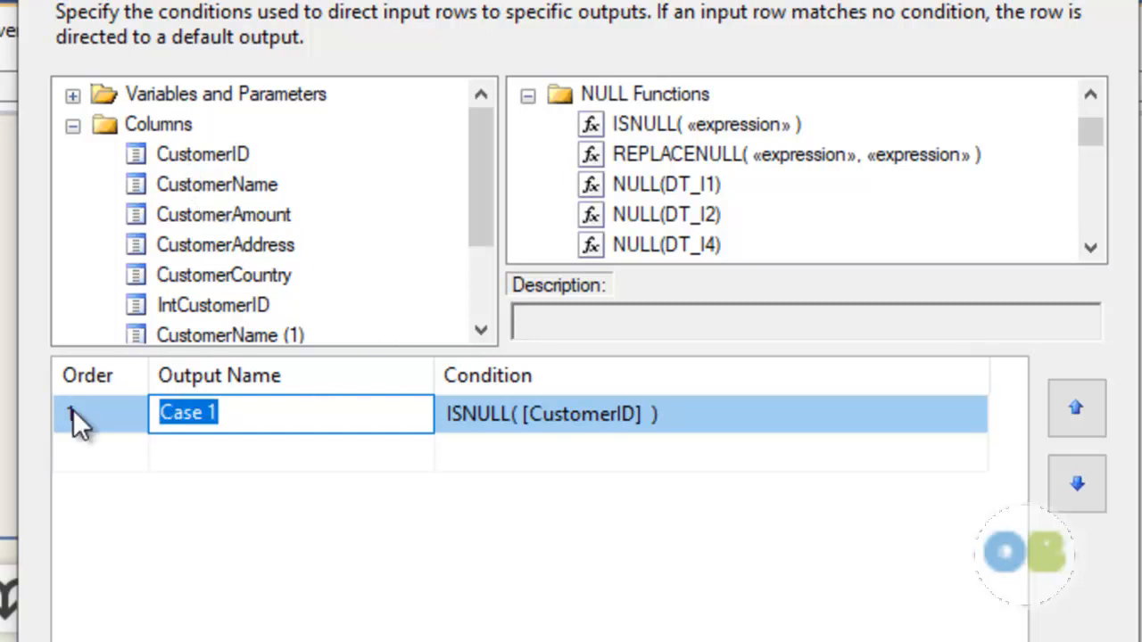
text(MakeI)
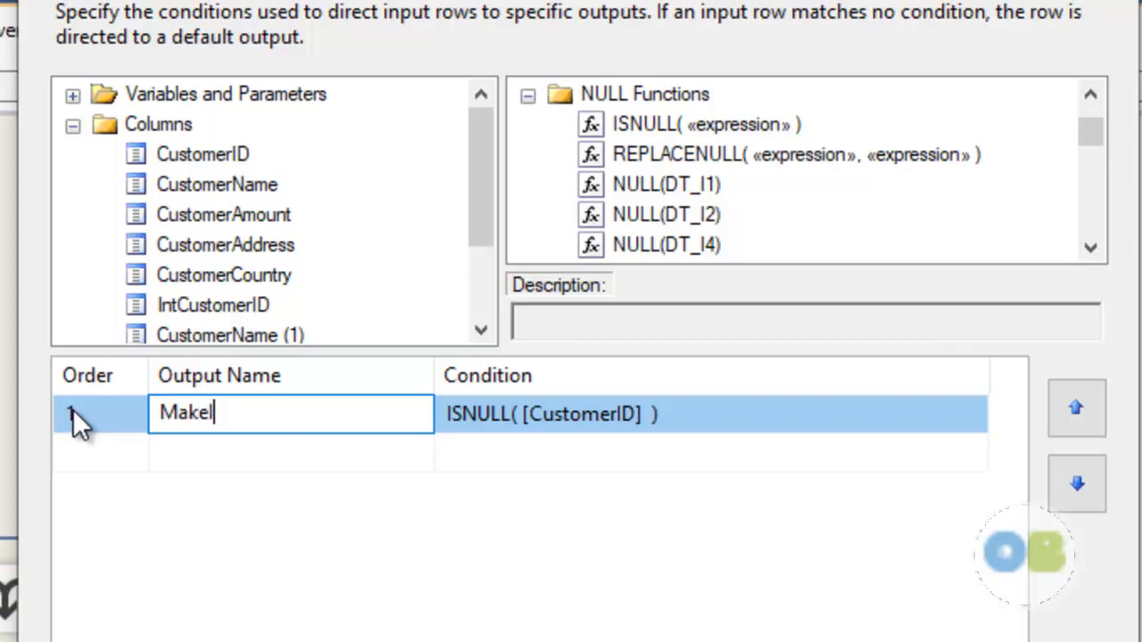
text(nsertD)
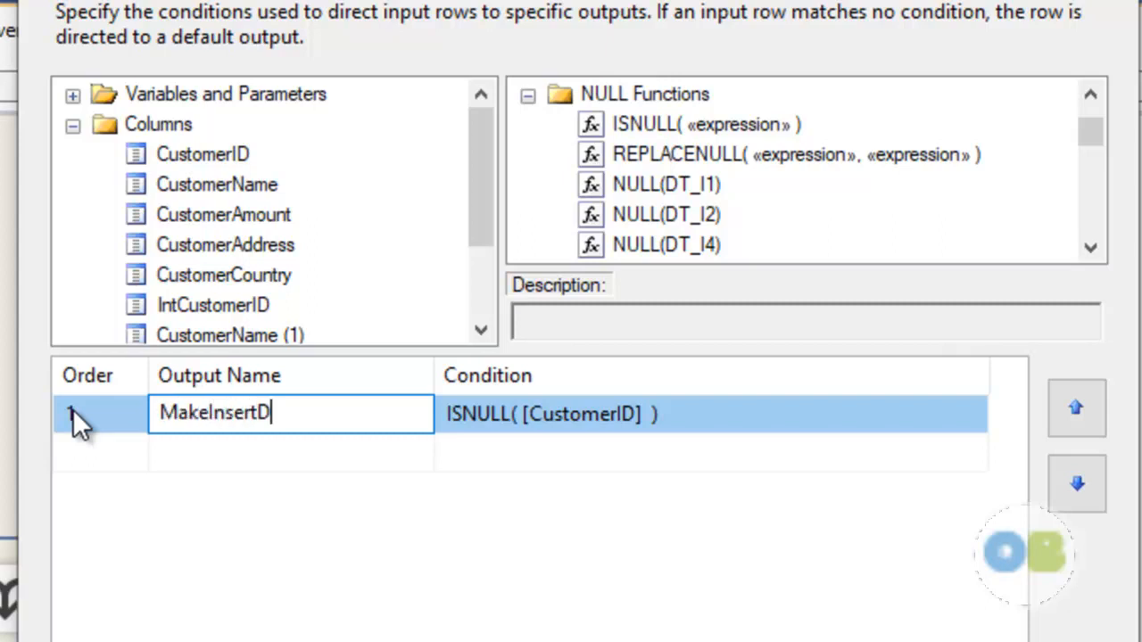
text(ata)
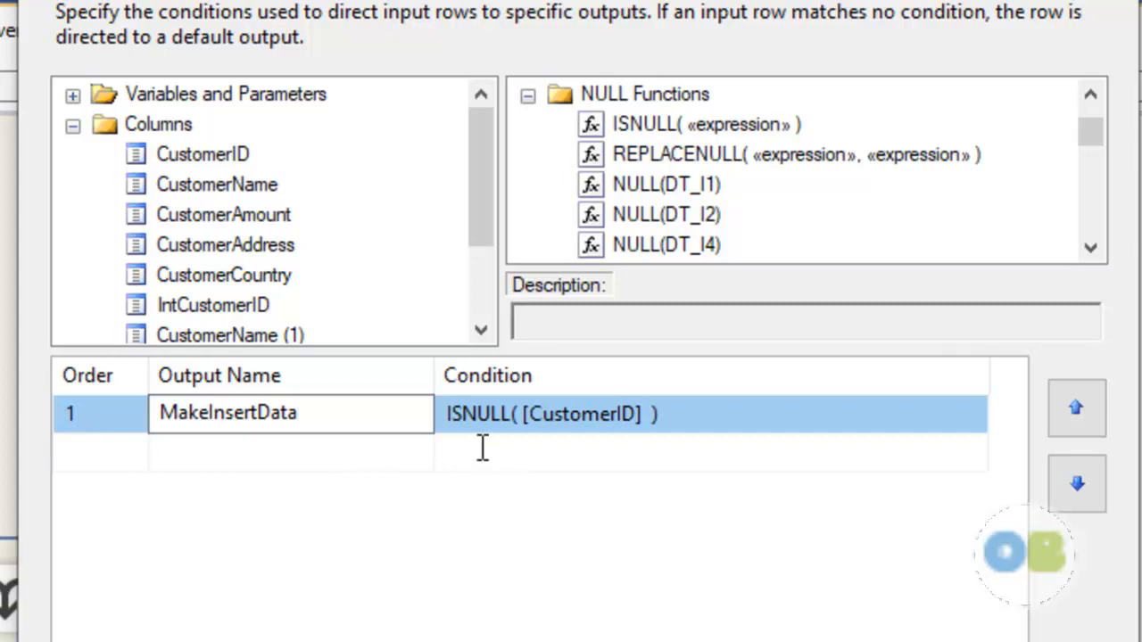
Add a second Conditional Split output named MakeUpdate.
click(479, 447)
click(347, 451)
text(MakeUpdate)
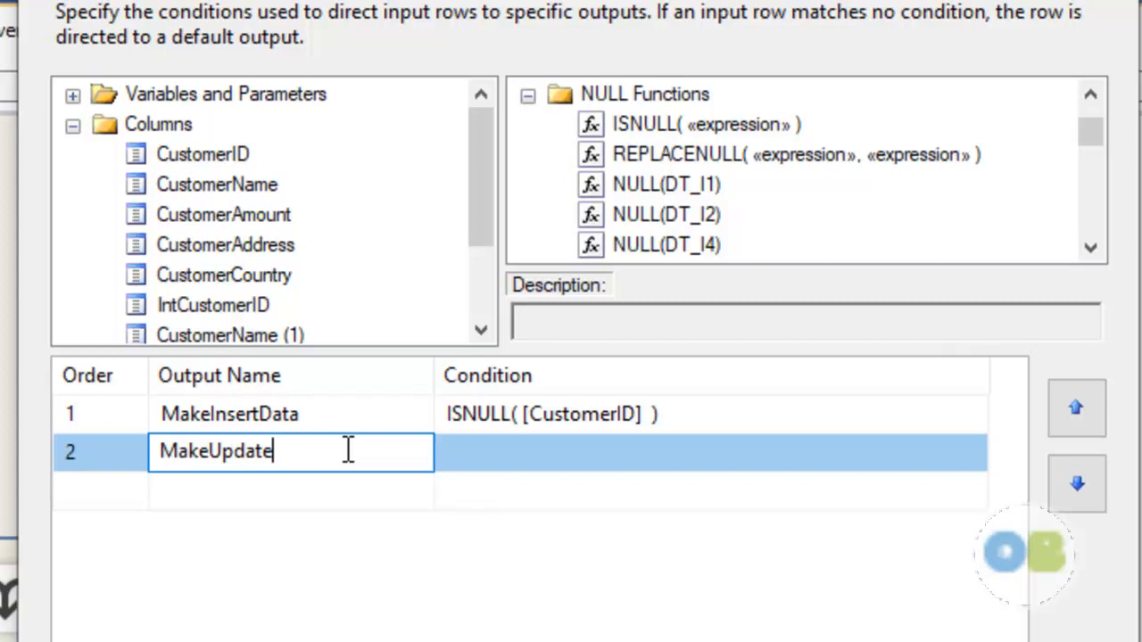
Start the MakeUpdate condition with ([CustomerName] != [CustomerName (1)]) followed by the || operator.
click(484, 454)
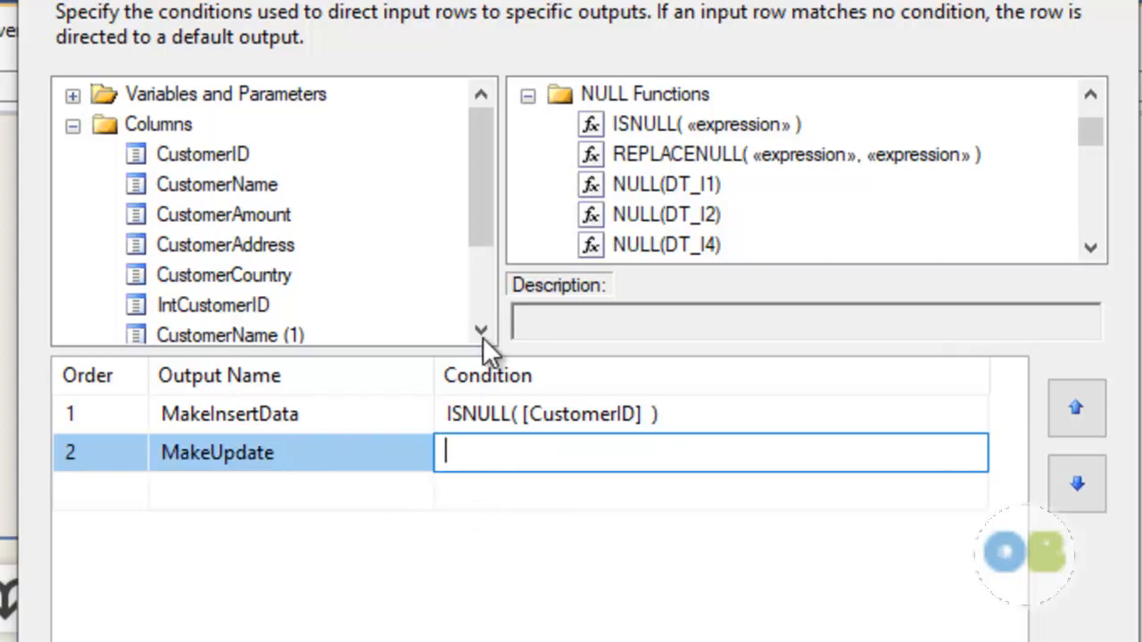
drag(485, 195, 487, 266)
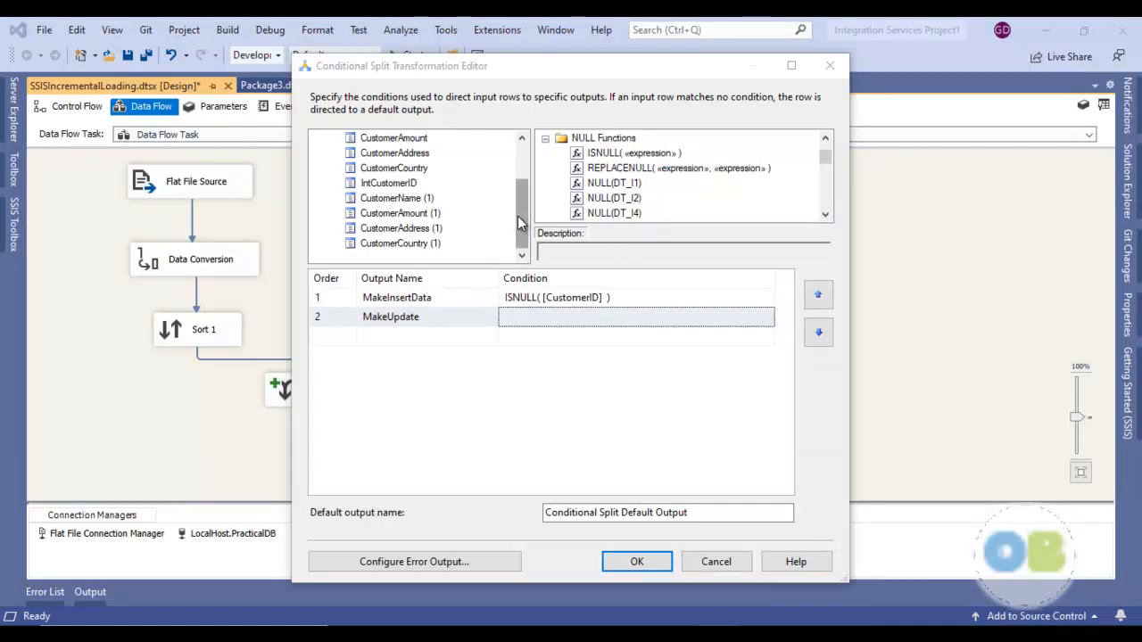
drag(521, 222, 521, 207)
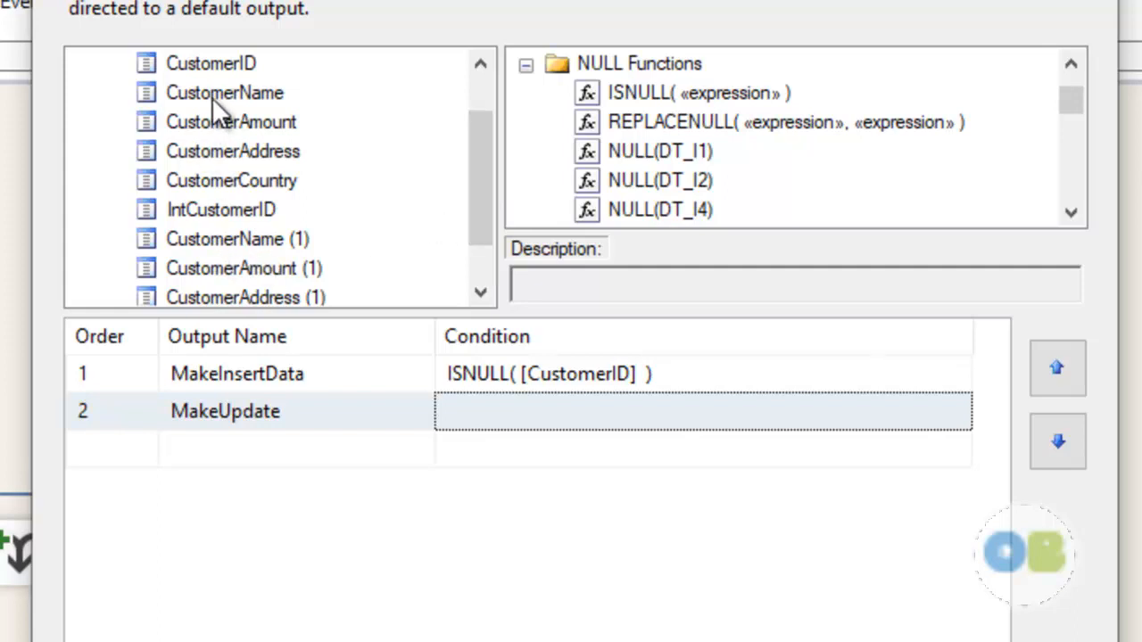
drag(213, 97, 466, 406)
click(594, 410)
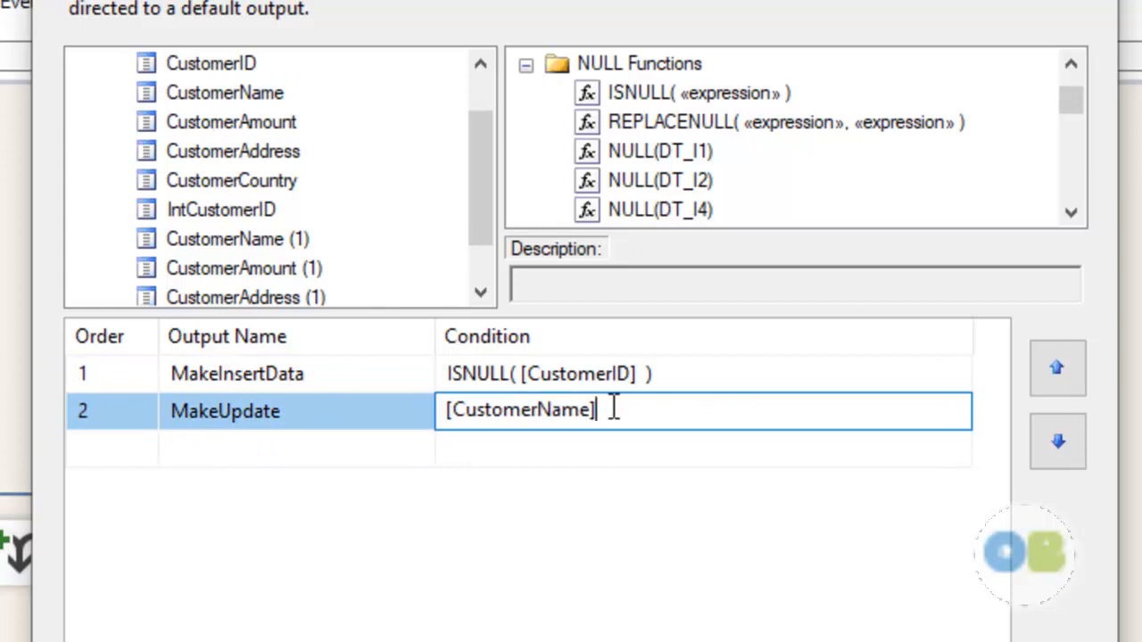
text(!=)
drag(259, 237, 638, 403)
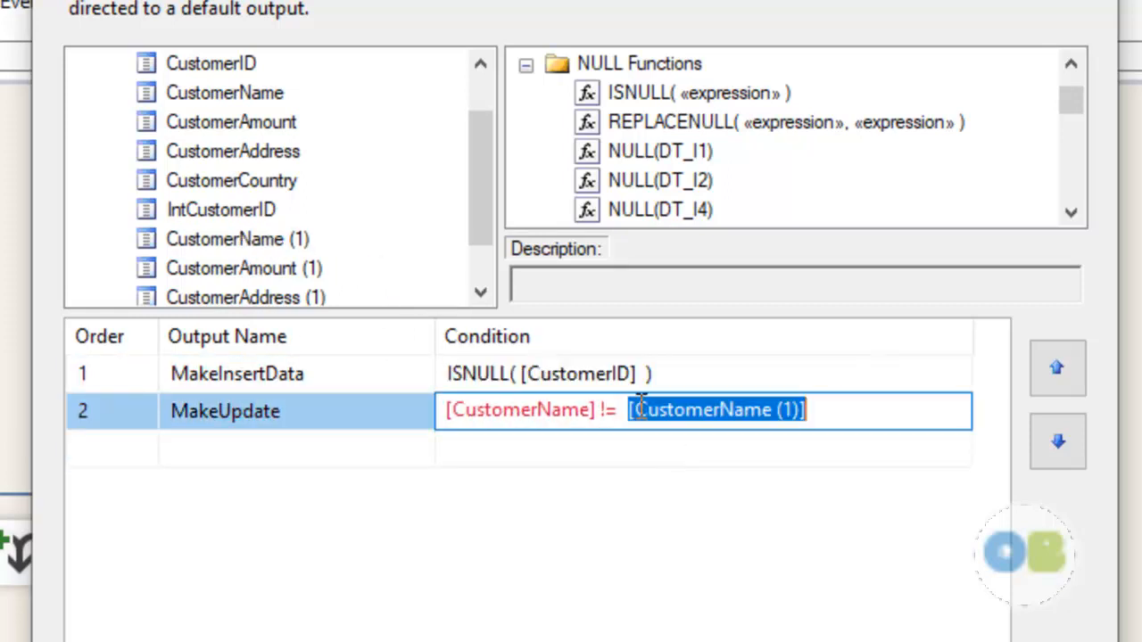
click(443, 410)
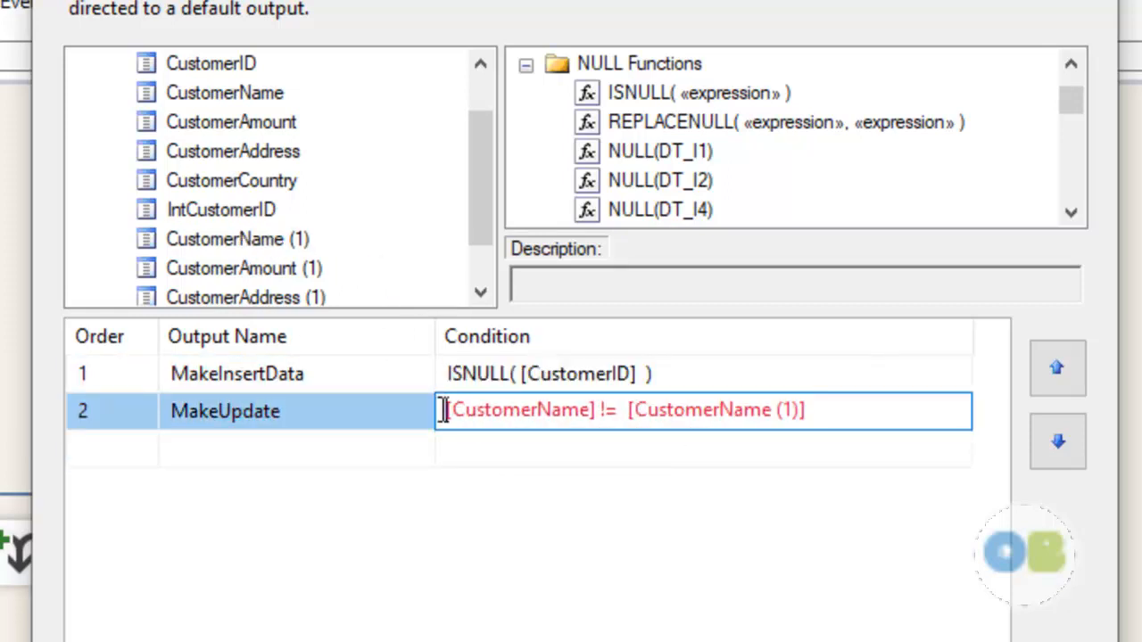
text(()
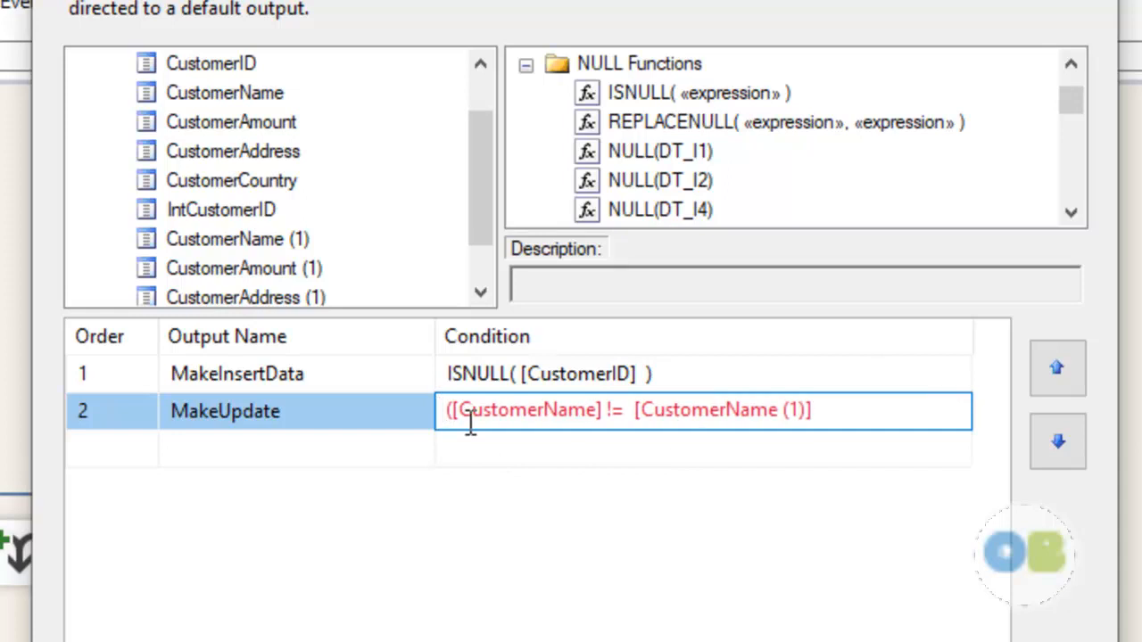
click(831, 416)
text() ||)
Extend the MakeUpdate condition with ([CustomerAmount] != [CustomerAmount (1)]) followed by another || operator.
drag(212, 123, 847, 409)
click(795, 409)
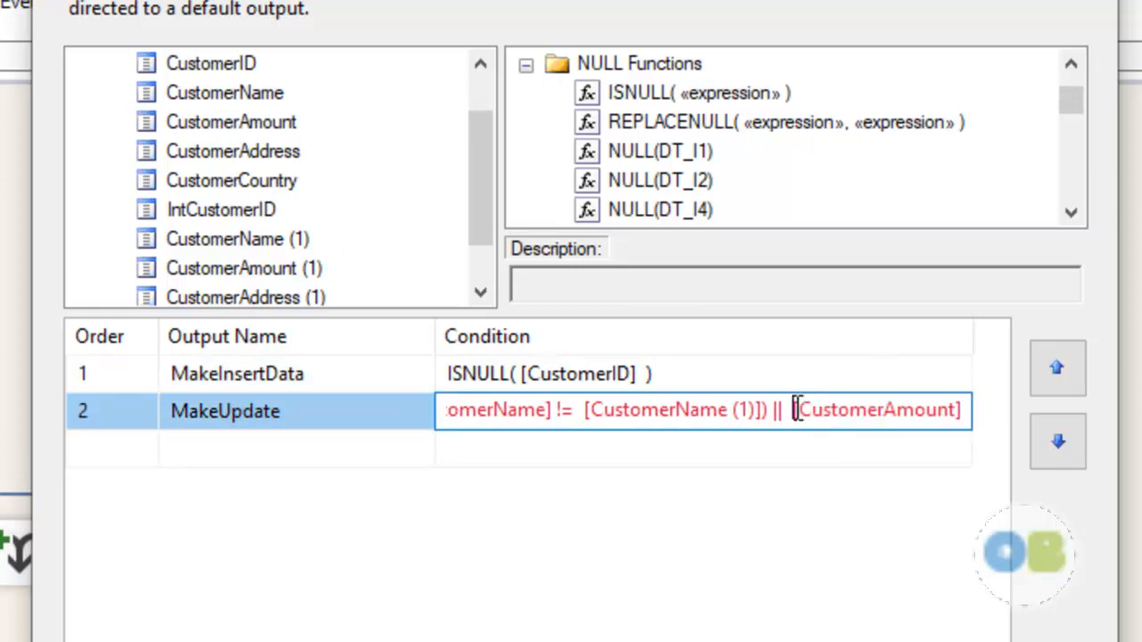
text(()
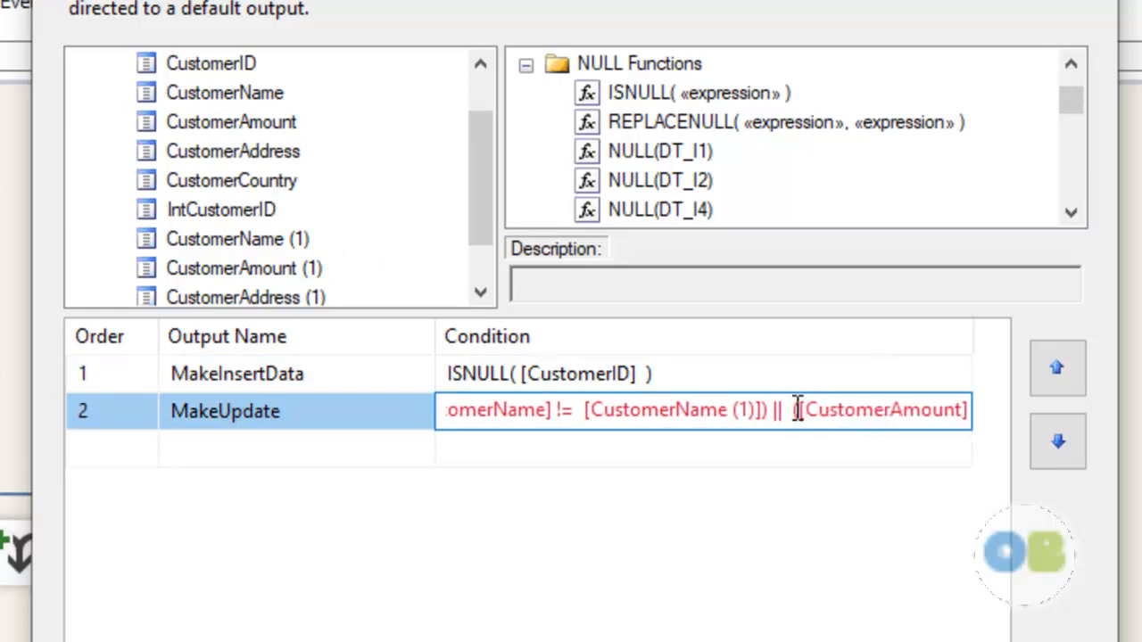
key(Right)
key(Right)
key(Right)
key(Right)
key(Right)
key(Right)
key(Right)
key(Right)
key(Right)
key(Right)
key(Right)
key(Right)
key(Right)
key(Right)
key(Right)
key(Right)
text(!=)
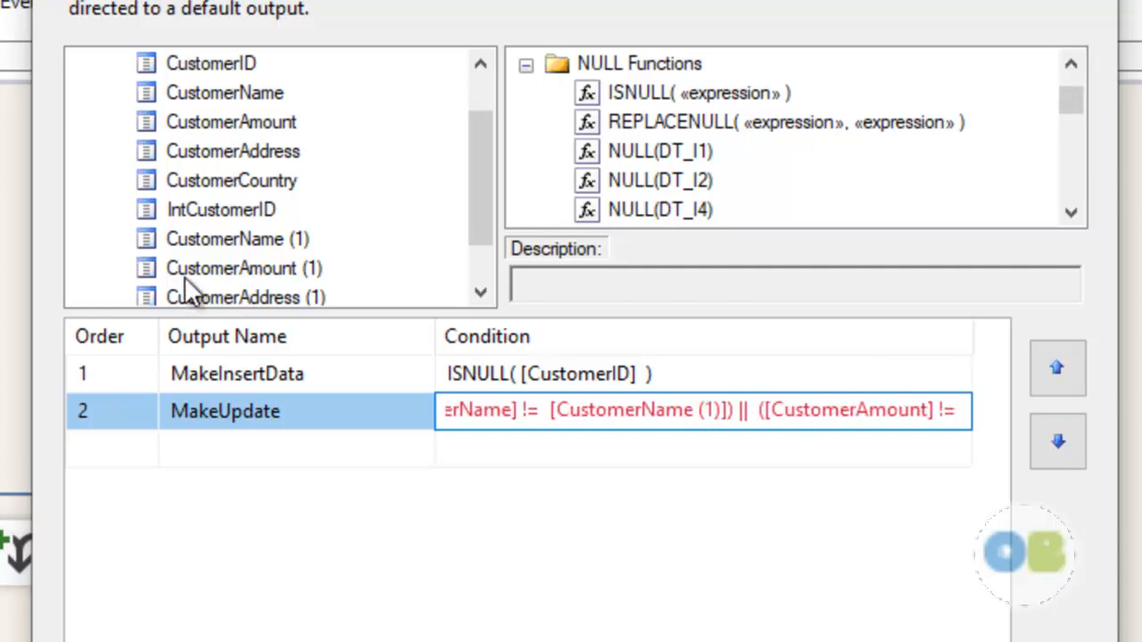
drag(244, 267, 965, 409)
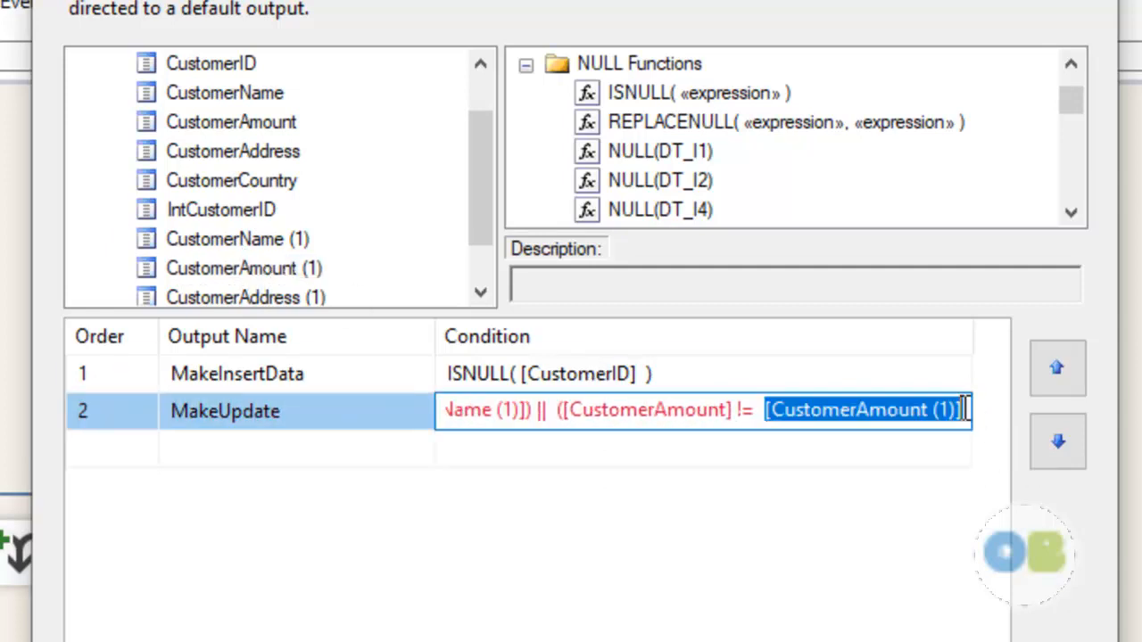
click(967, 407)
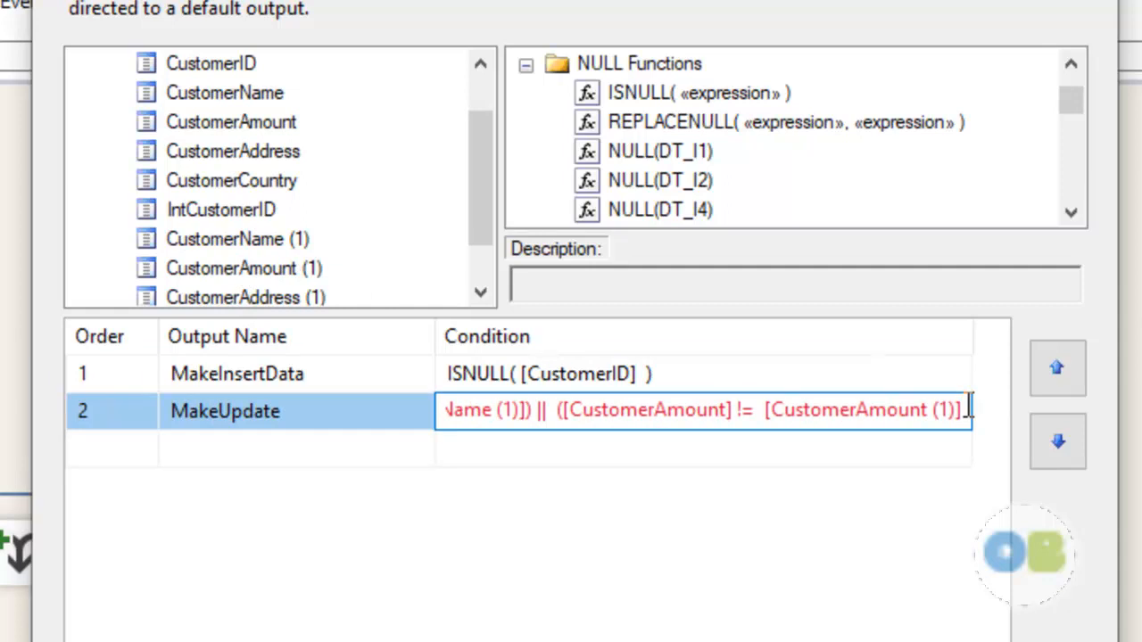
text())
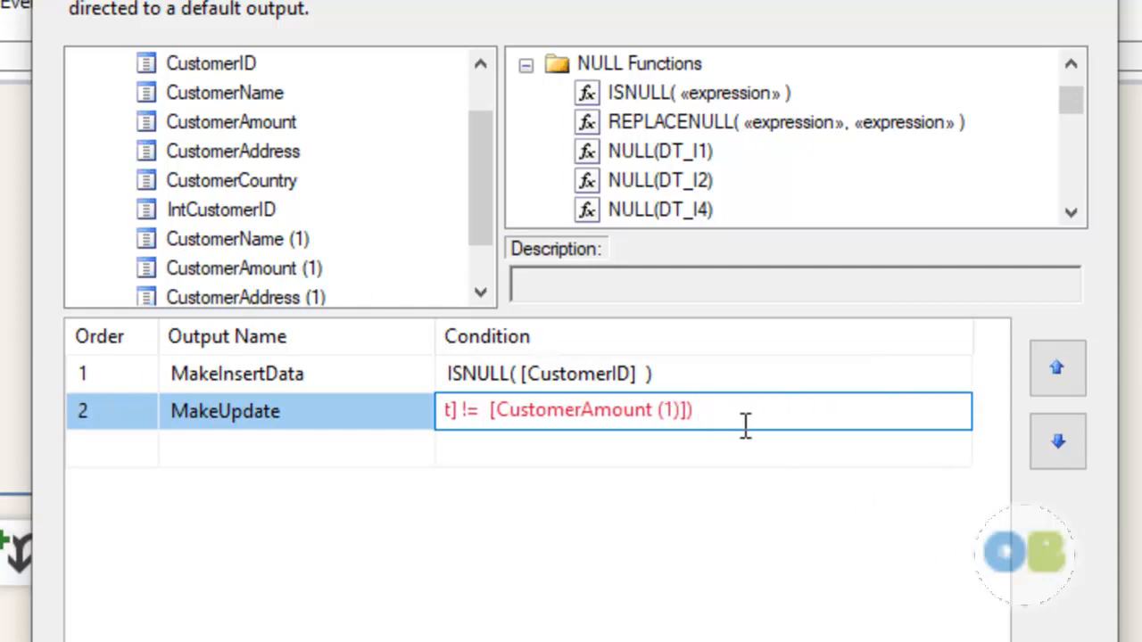
text( ||)
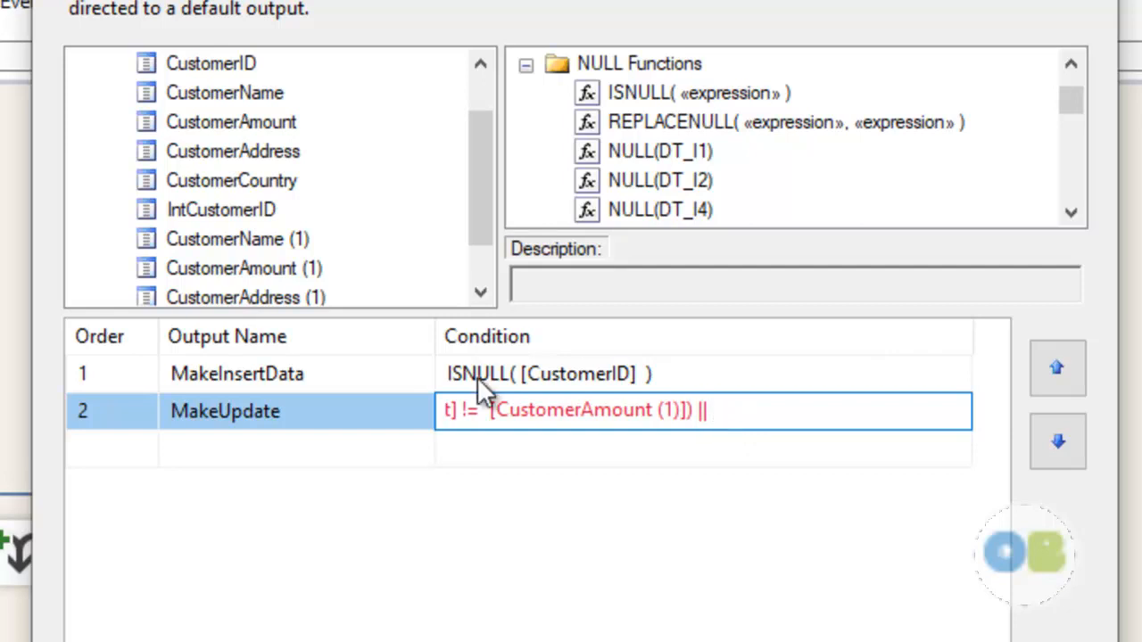
Build the comparison [CustomerAddress] != [CustomerAddress (1)] as the condition of a temporary third Conditional Split output.
scroll(384, 280, down, 1)
scroll(383, 278, up, 2)
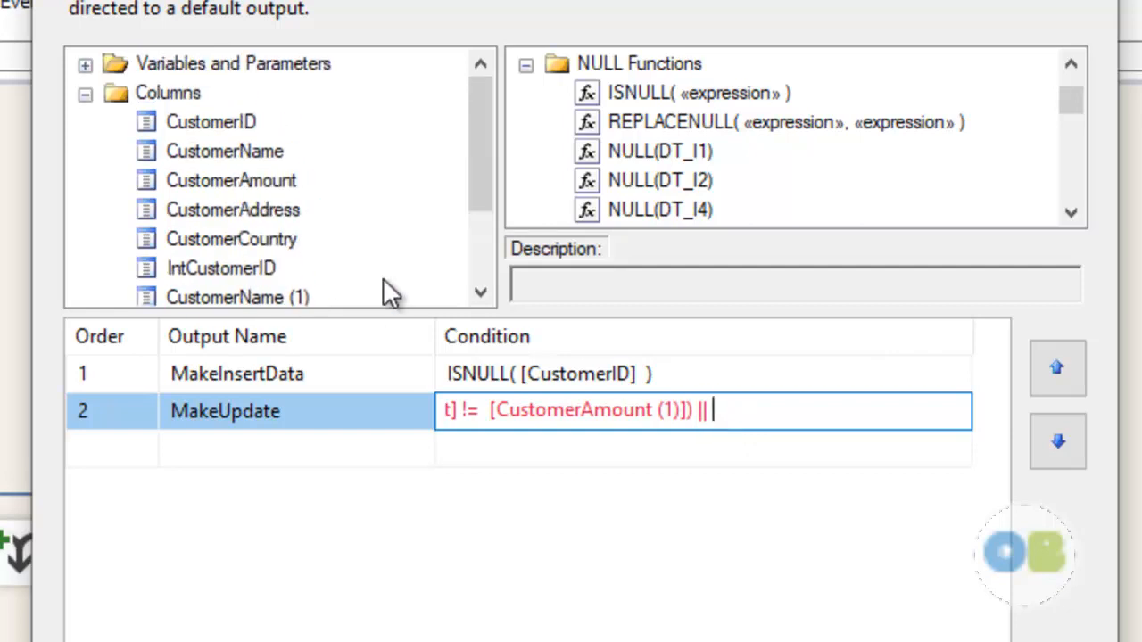
drag(233, 204, 496, 454)
click(639, 448)
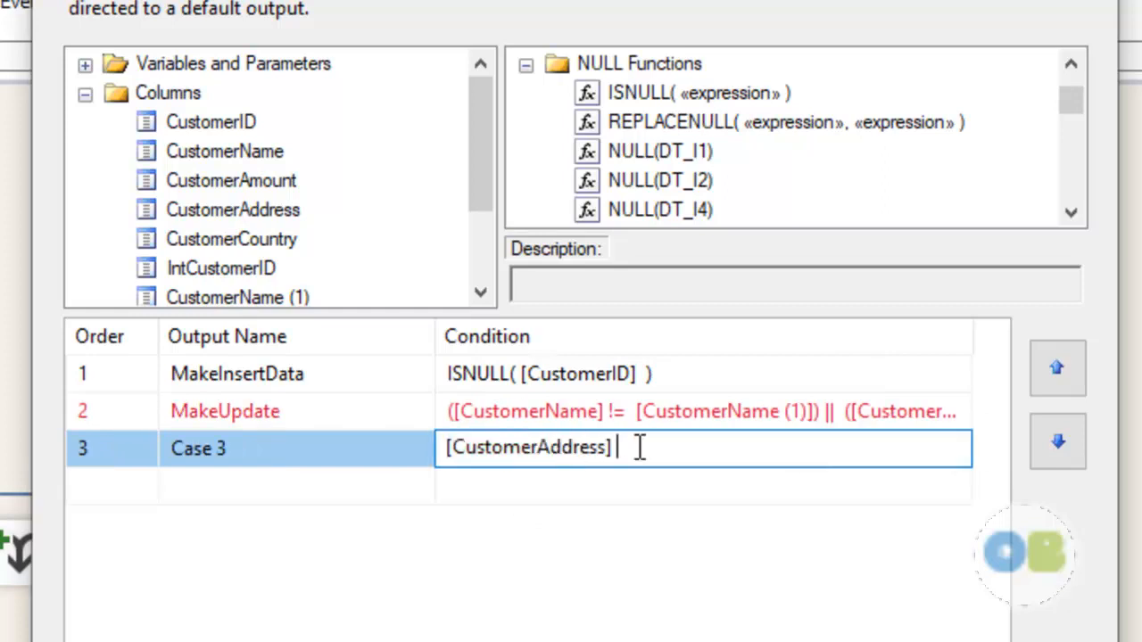
text(!=)
scroll(284, 170, down, 1)
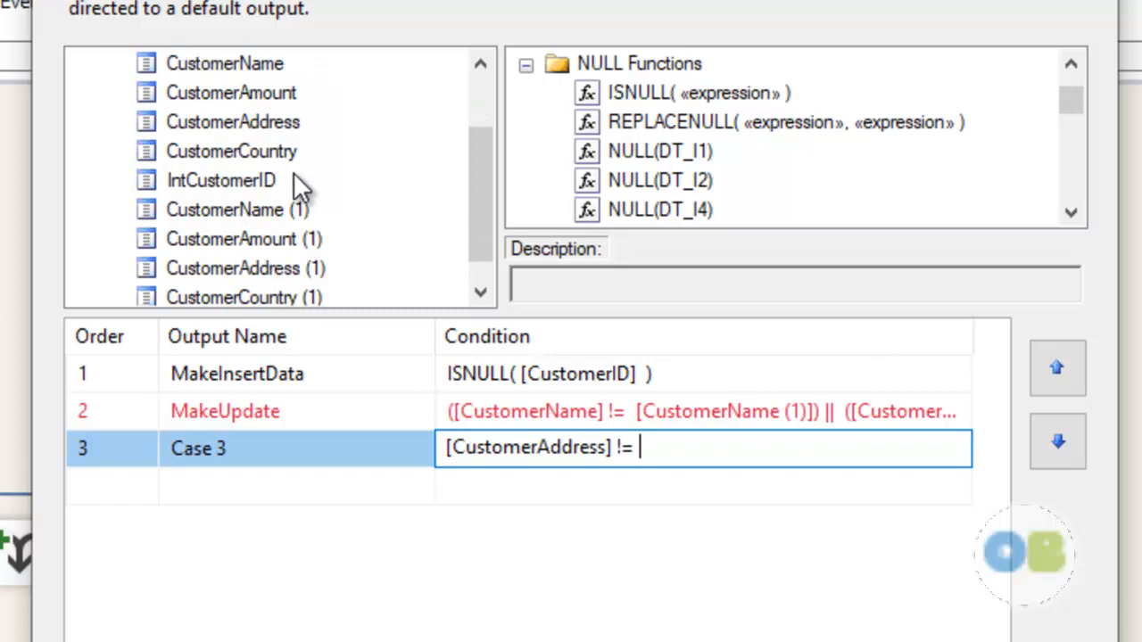
scroll(294, 172, down, 1)
click(227, 237)
drag(227, 238, 665, 453)
click(863, 454)
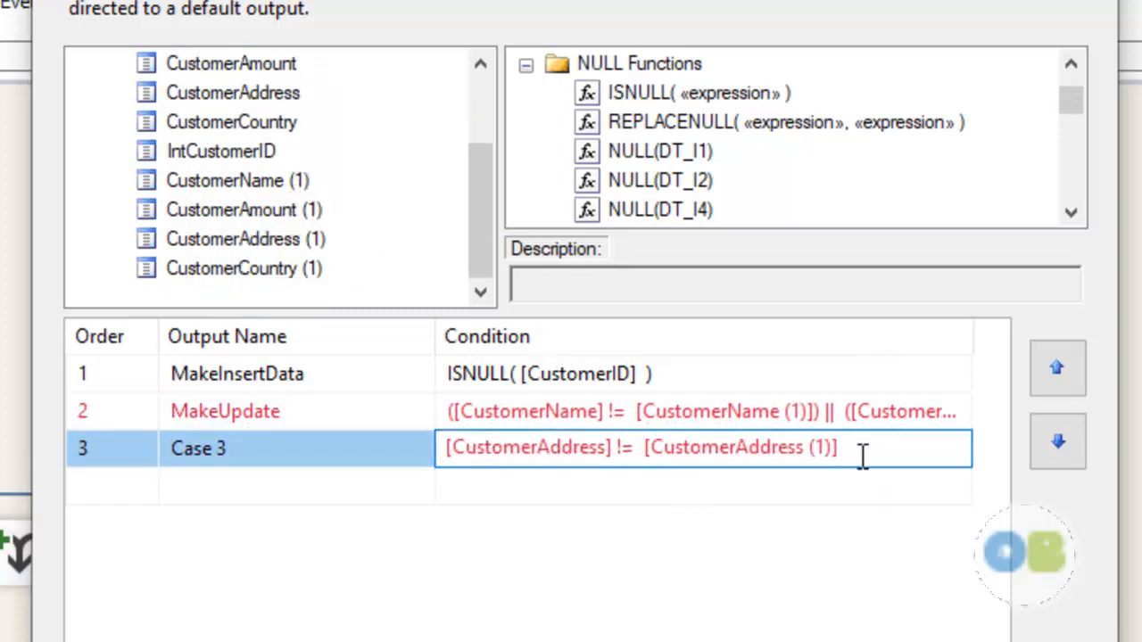
Enclose the CustomerAddress comparison in parentheses and cut the whole expression out of the temporary third condition.
text())
click(439, 446)
text(()
key(ctrl+a)
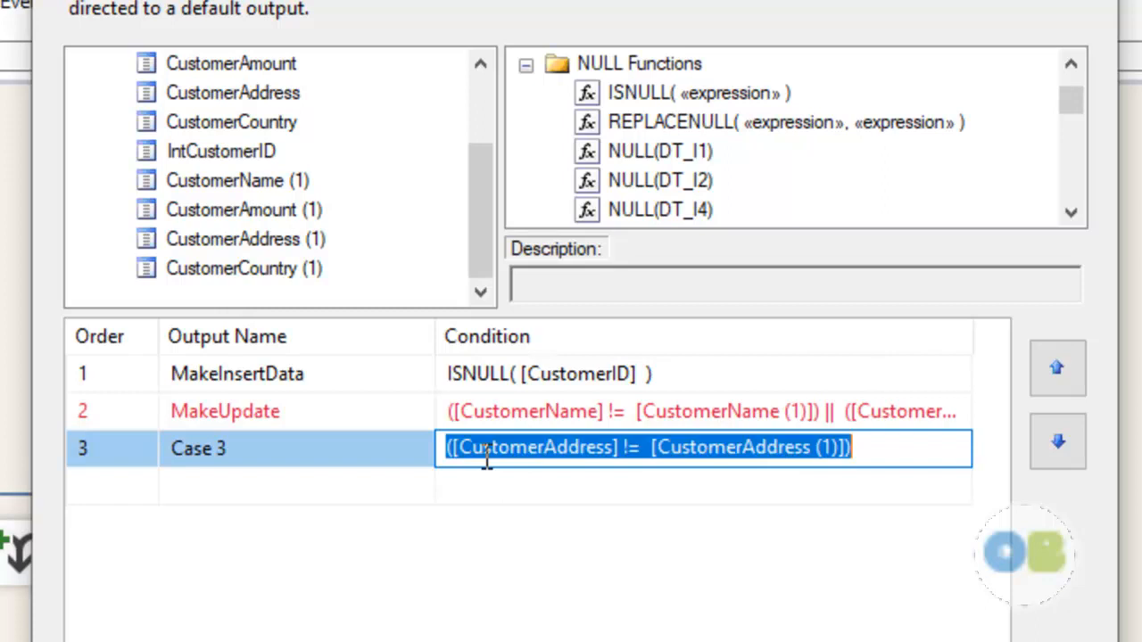
key(ctrl+x)
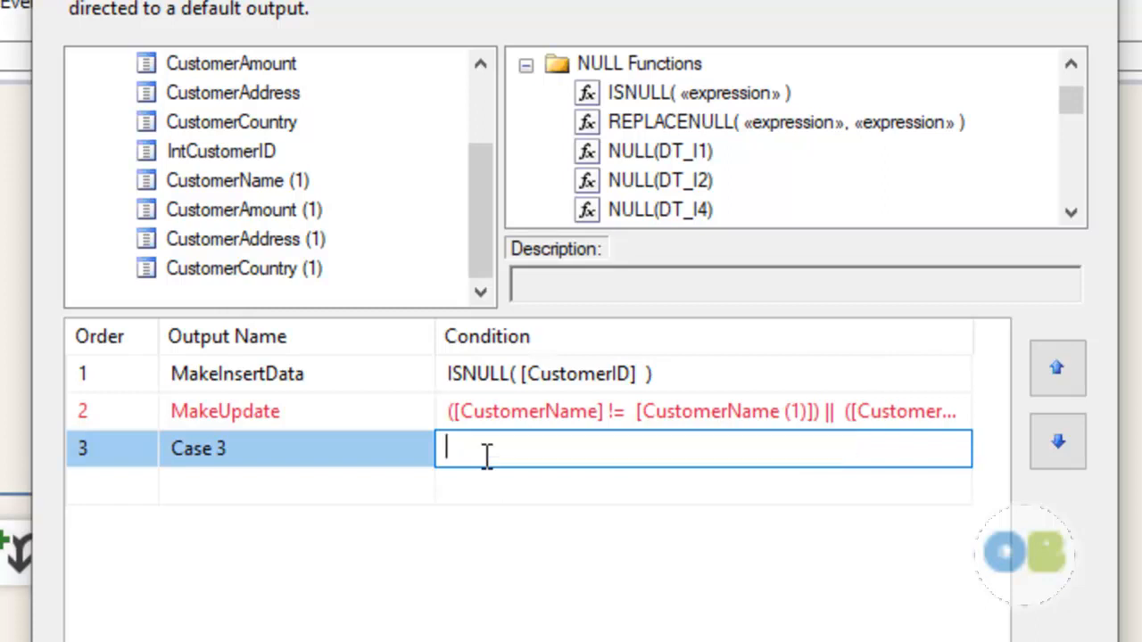
Remove the surplus trailing spaces from the MakeUpdate condition and append the cut ([CustomerAddress] != [CustomerAddress (1)]) expression after the last || operator.
click(766, 414)
key(End)
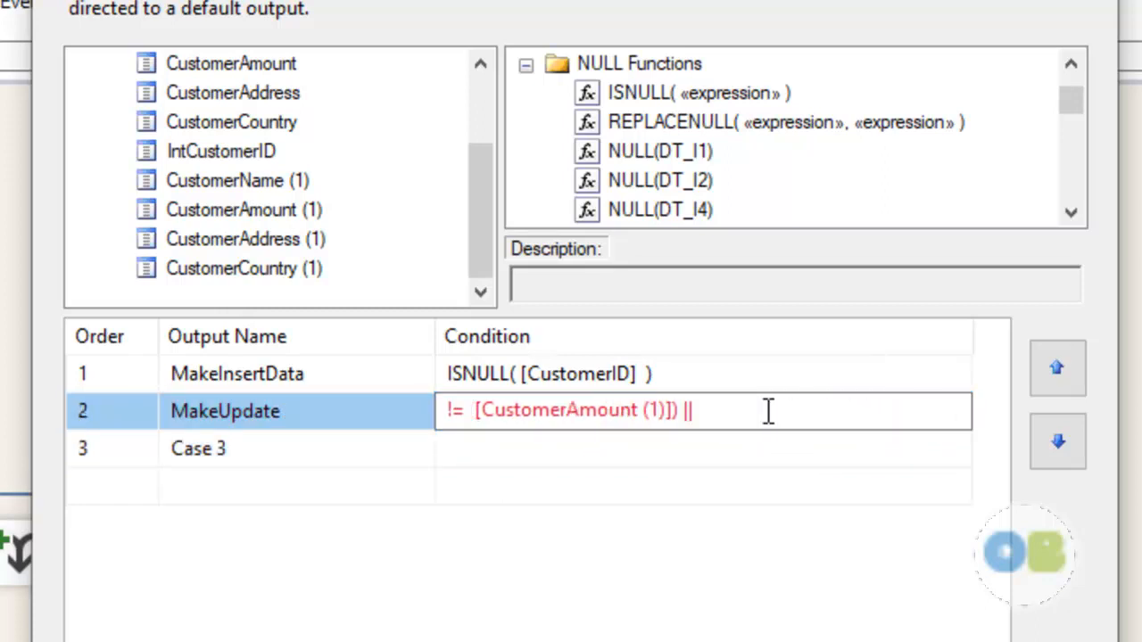
key(BackSpace)
key(BackSpace)
key(BackSpace)
key(BackSpace)
key(BackSpace)
key(BackSpace)
key(BackSpace)
key(BackSpace)
key(BackSpace)
key(BackSpace)
key(BackSpace)
key(BackSpace)
key(BackSpace)
key(BackSpace)
key(BackSpace)
key(BackSpace)
key(BackSpace)
key(BackSpace)
key(BackSpace)
key(BackSpace)
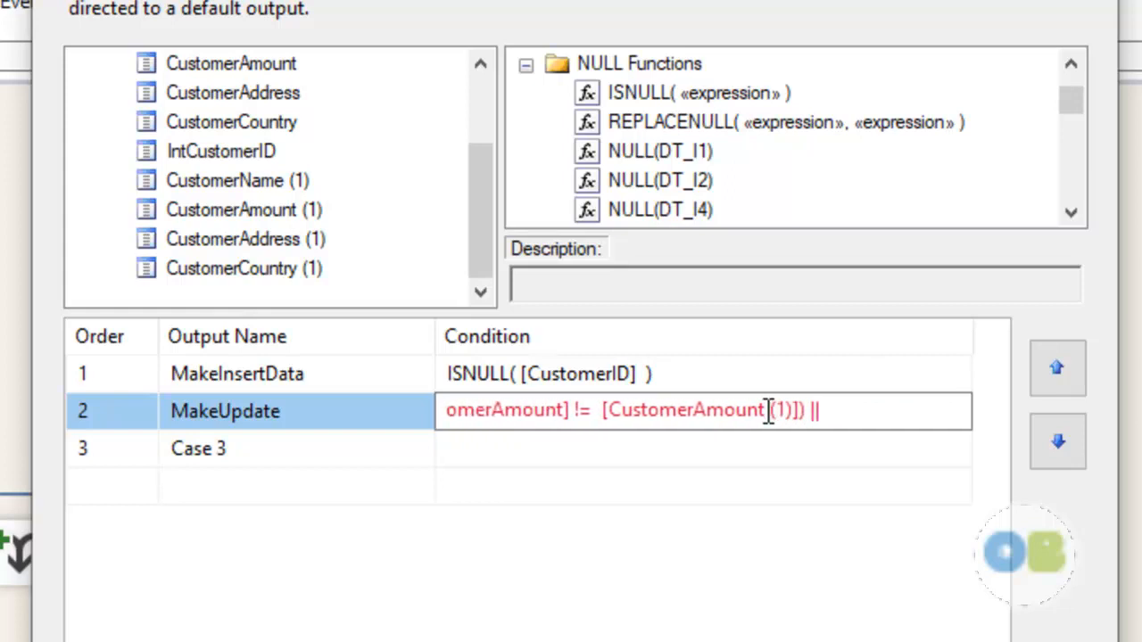
key(BackSpace)
key(BackSpace)
key(BackSpace)
key(BackSpace)
key(BackSpace)
key(BackSpace)
key(BackSpace)
key(BackSpace)
key(BackSpace)
key(BackSpace)
key(BackSpace)
key(BackSpace)
key(BackSpace)
key(BackSpace)
key(BackSpace)
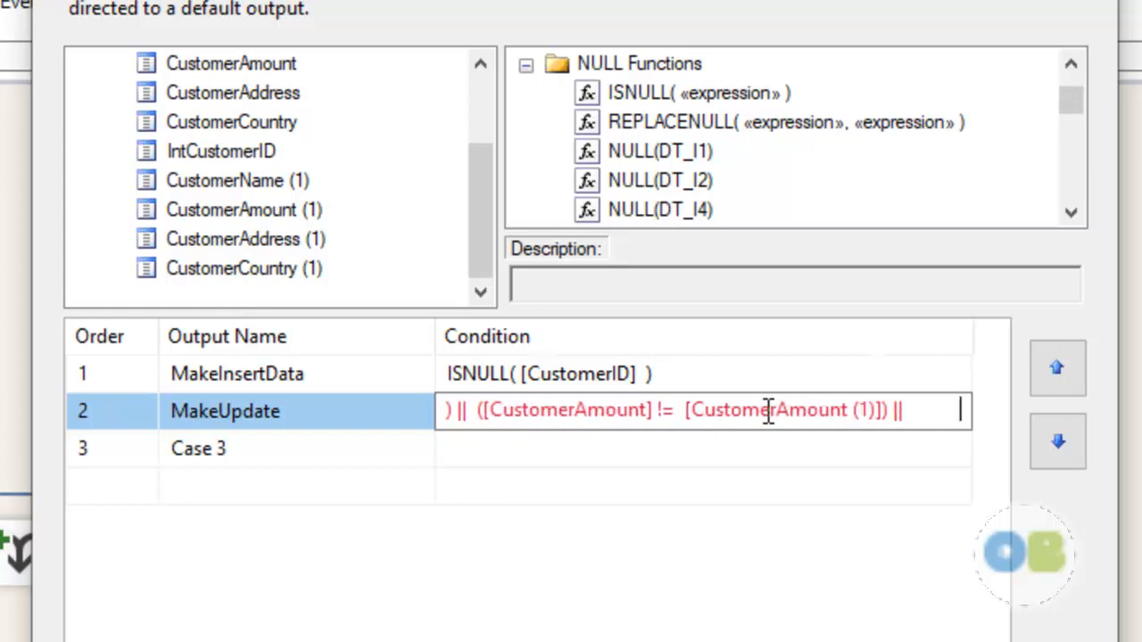
key(BackSpace)
key(BackSpace)
key(BackSpace)
key(BackSpace)
key(BackSpace)
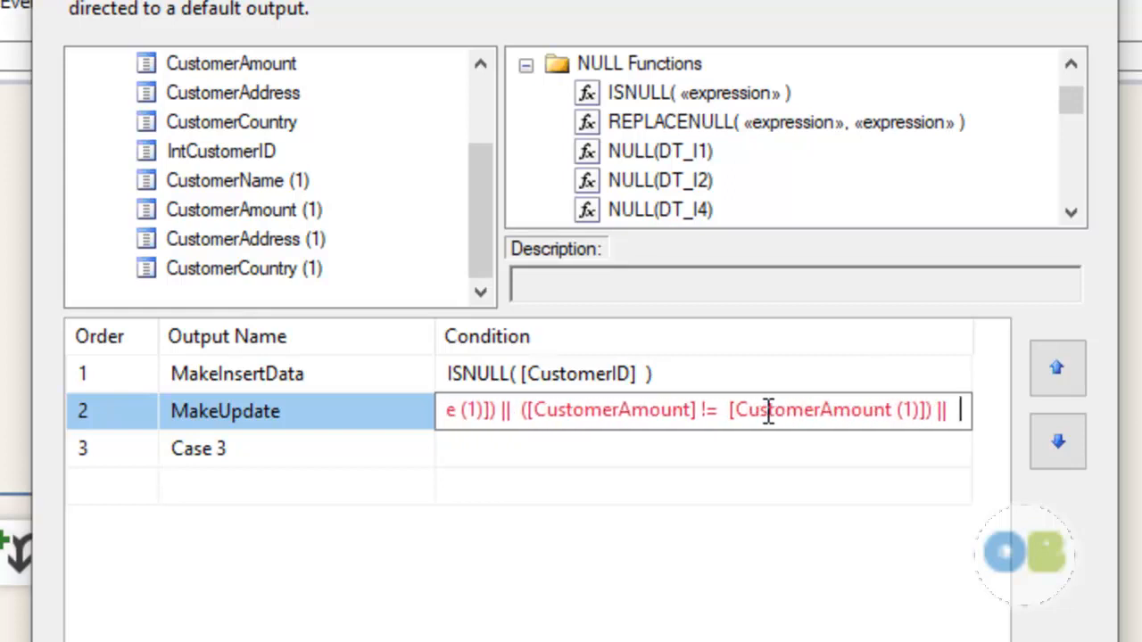
key(ctrl+v)
key(Return)
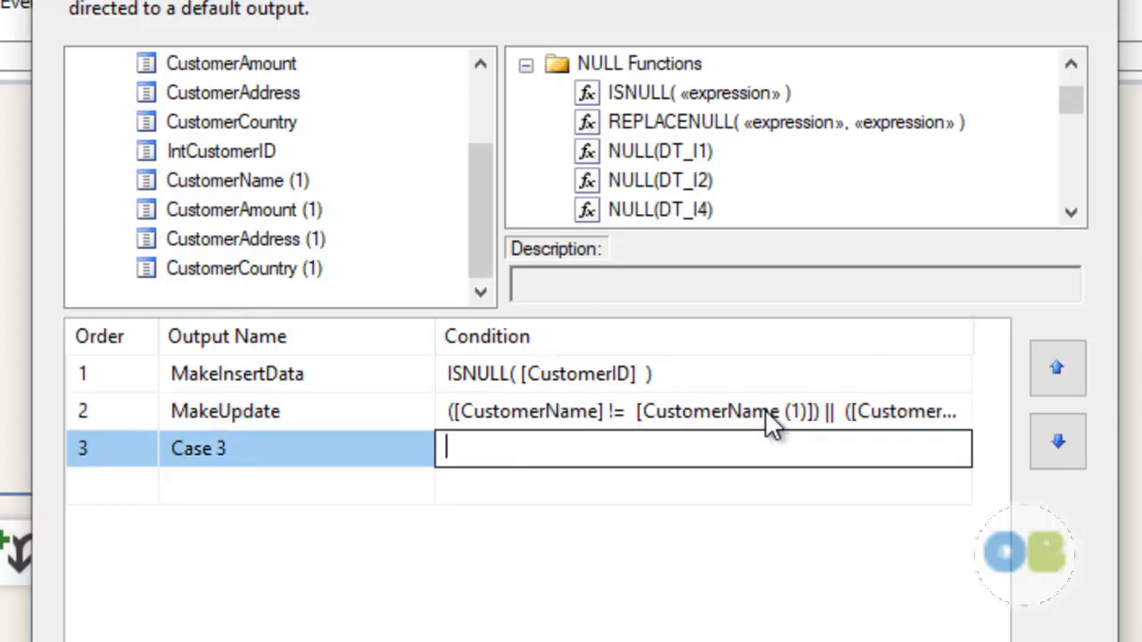
Delete the empty Case 3 output and accept the Conditional Split settings.
right_click(109, 443)
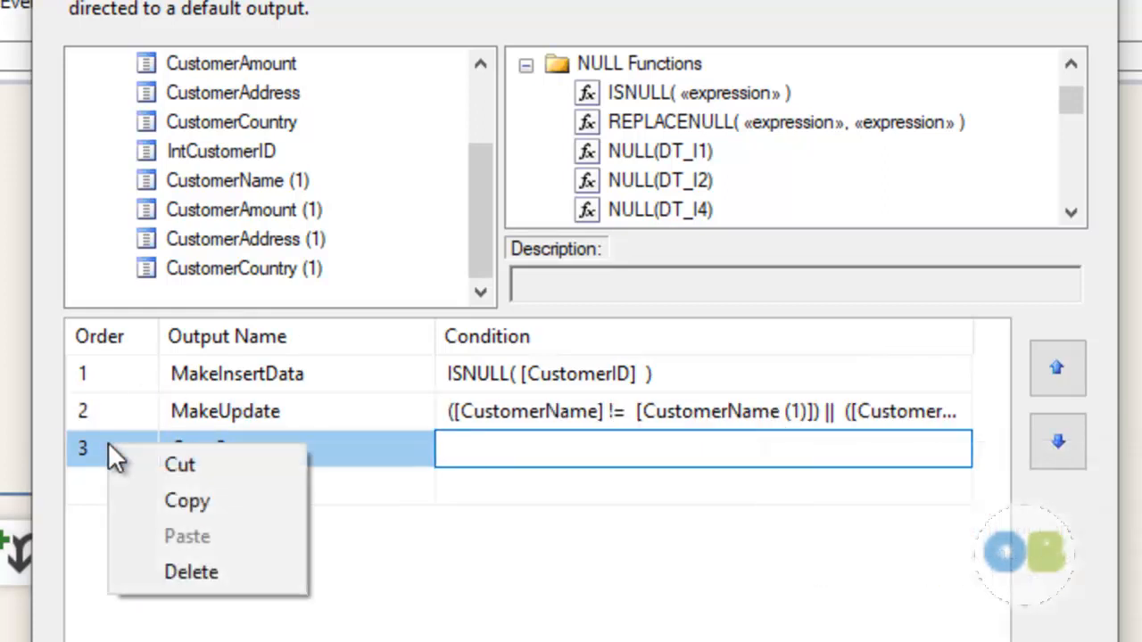
click(183, 573)
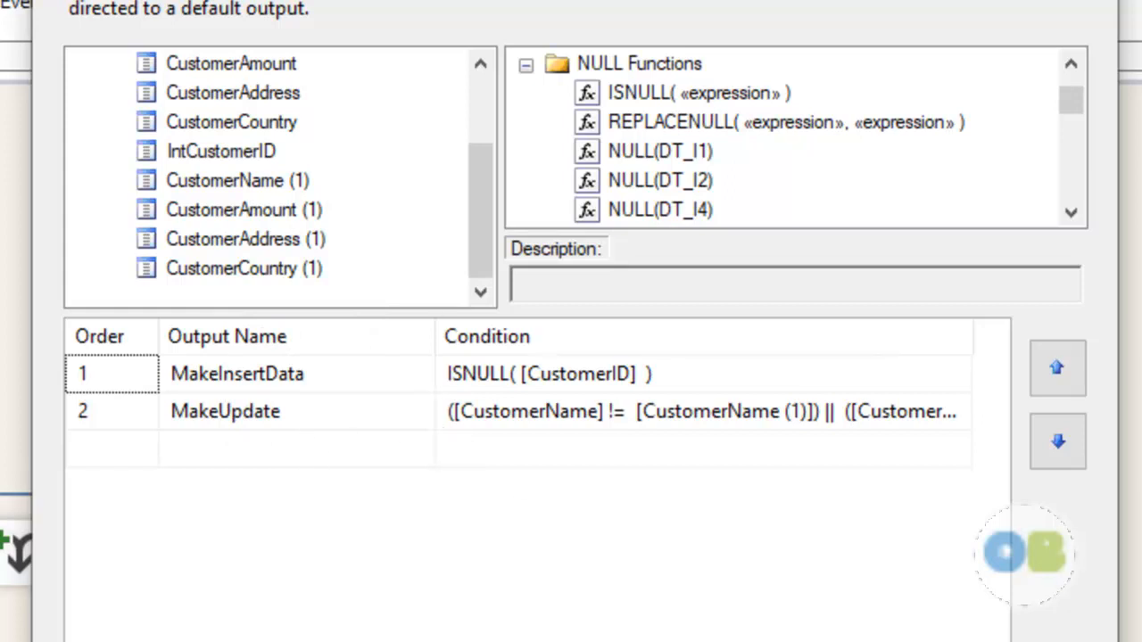
key(Return)
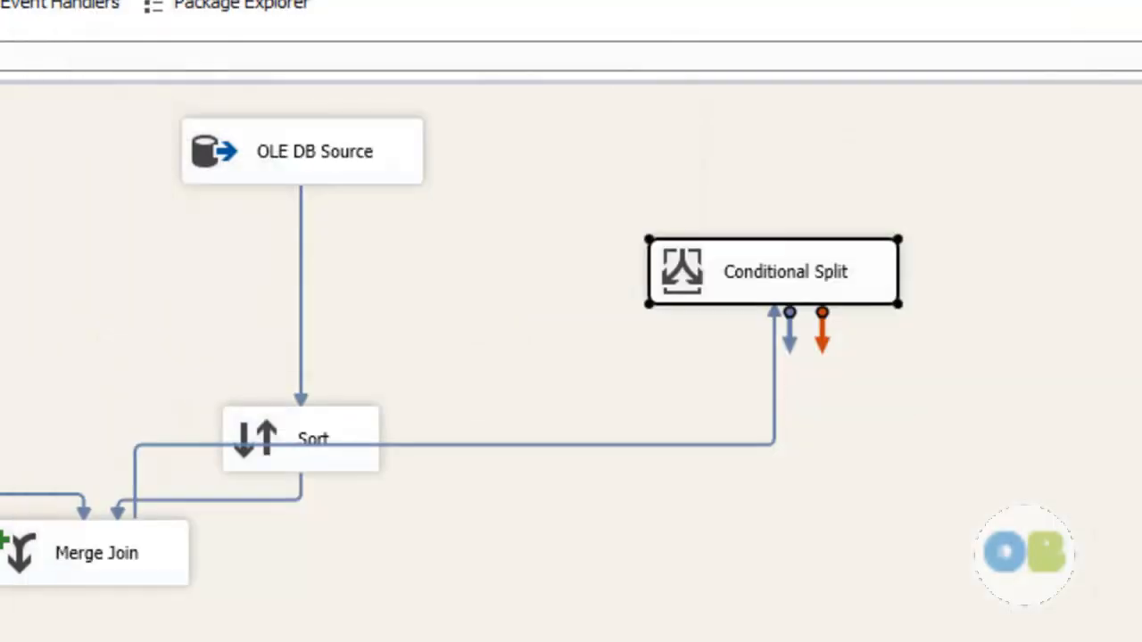
Add an OLE DB Destination to the data flow, below and to the right of the Conditional Split.
click(853, 553)
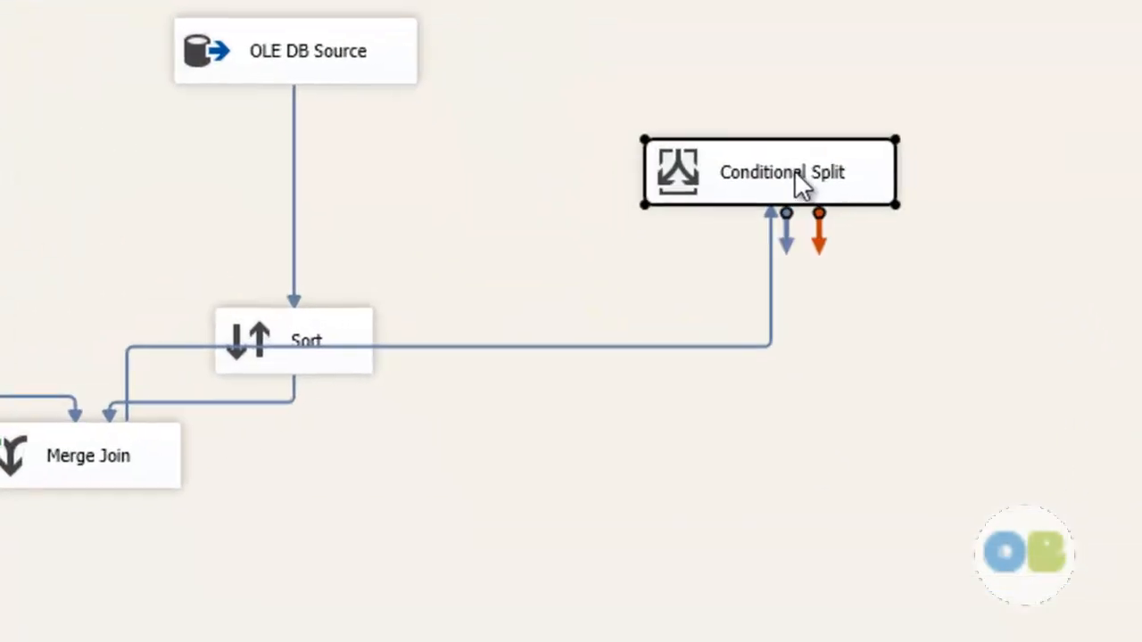
double_click(689, 250)
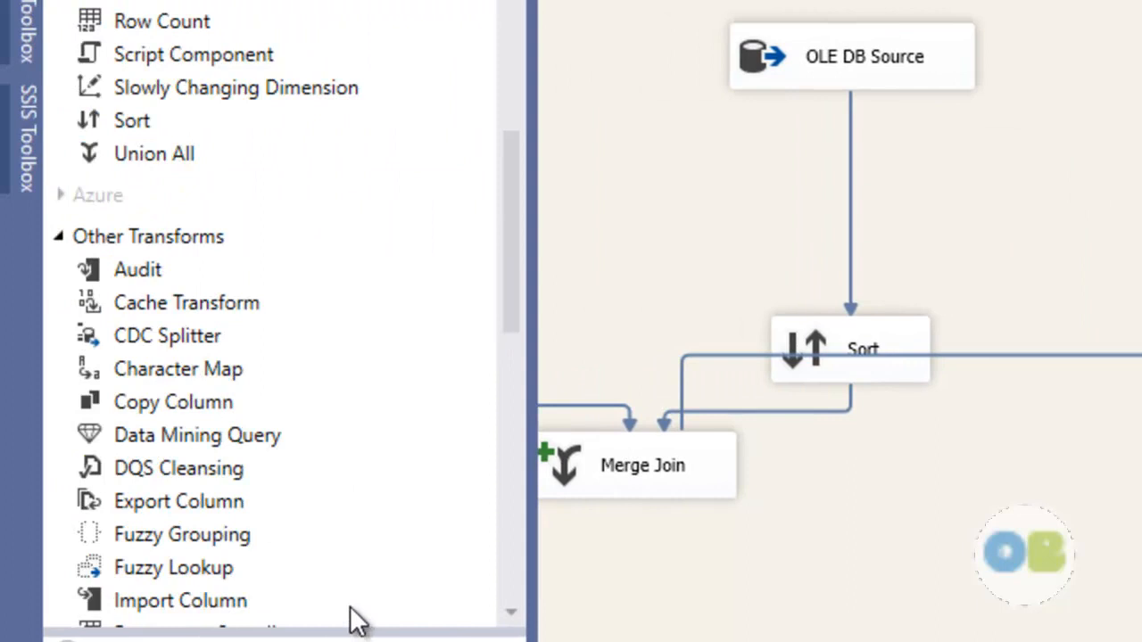
scroll(357, 615, down, 6)
scroll(354, 610, down, 3)
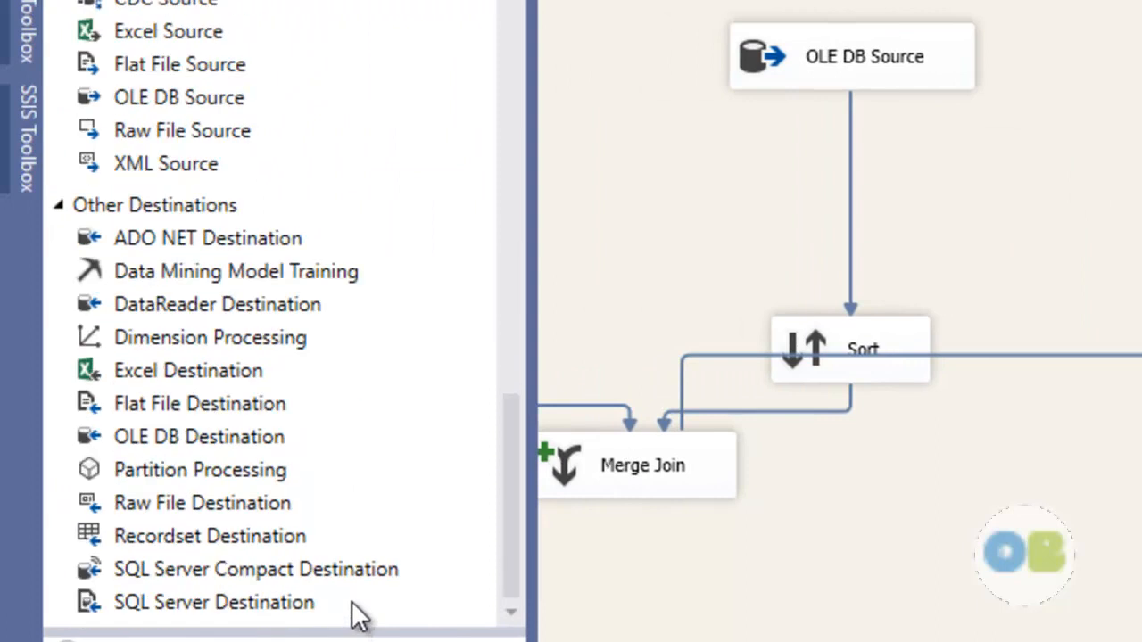
scroll(208, 399, up, 2)
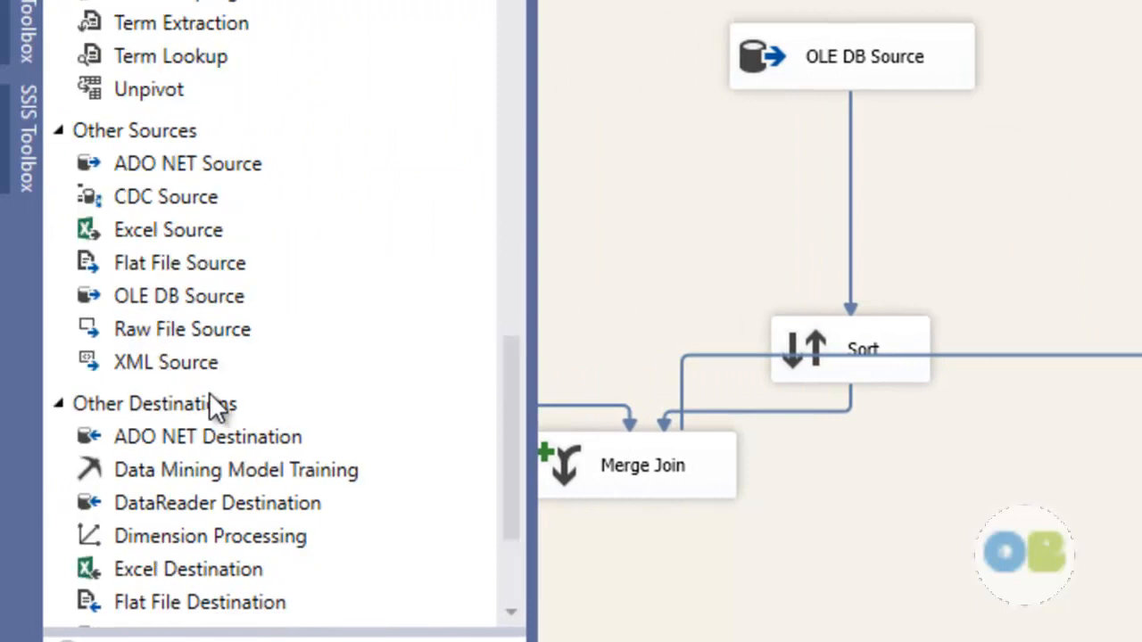
scroll(209, 403, down, 2)
drag(191, 430, 1141, 354)
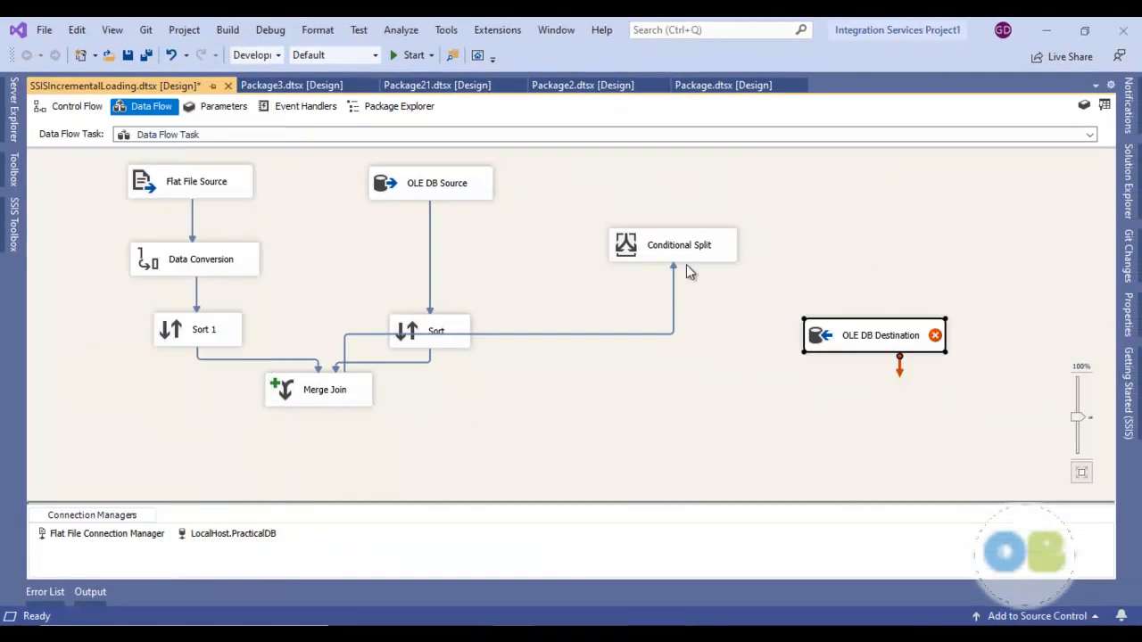
Review the Conditional Split conditions without changing them, and connect its MakeInsertData output to the OLE DB Destination.
double_click(682, 257)
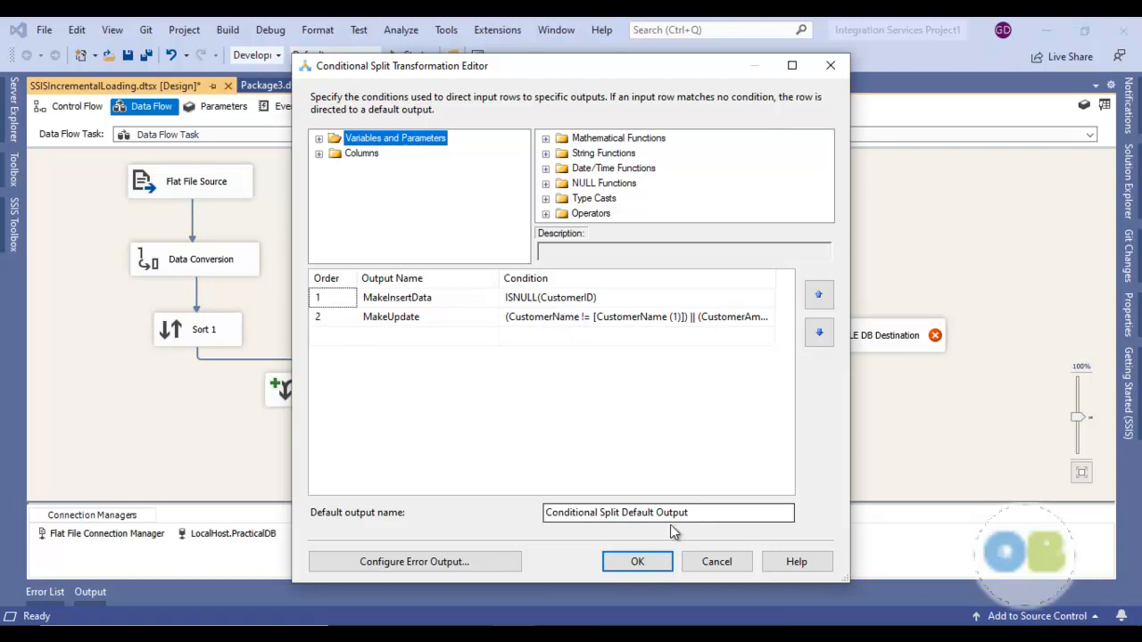
click(715, 564)
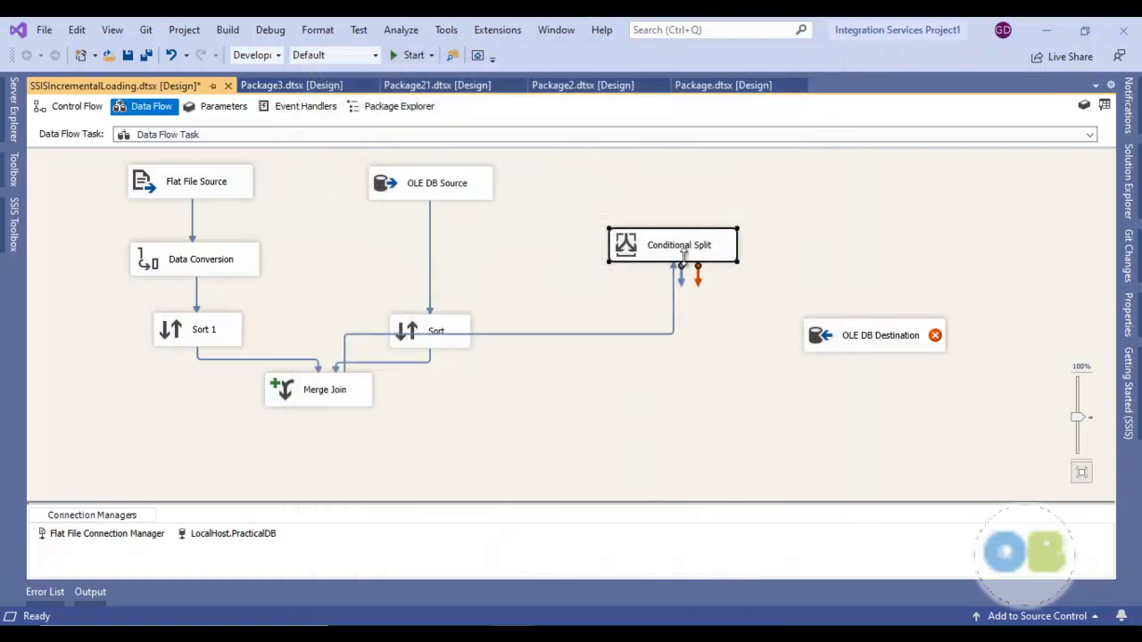
drag(684, 279, 840, 339)
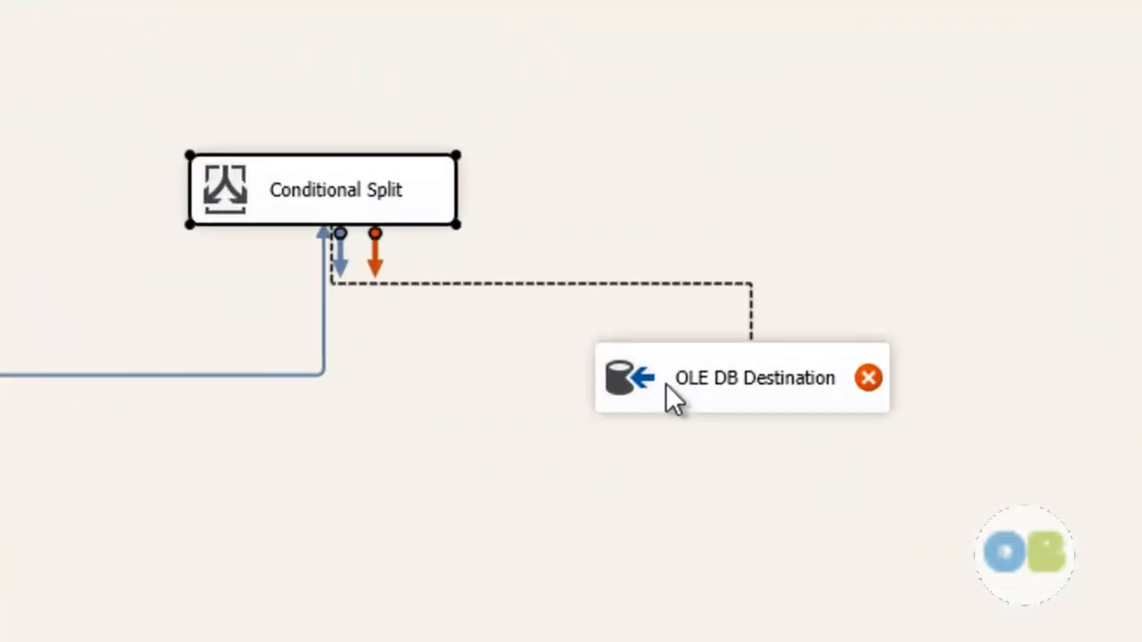
drag(665, 384, 665, 383)
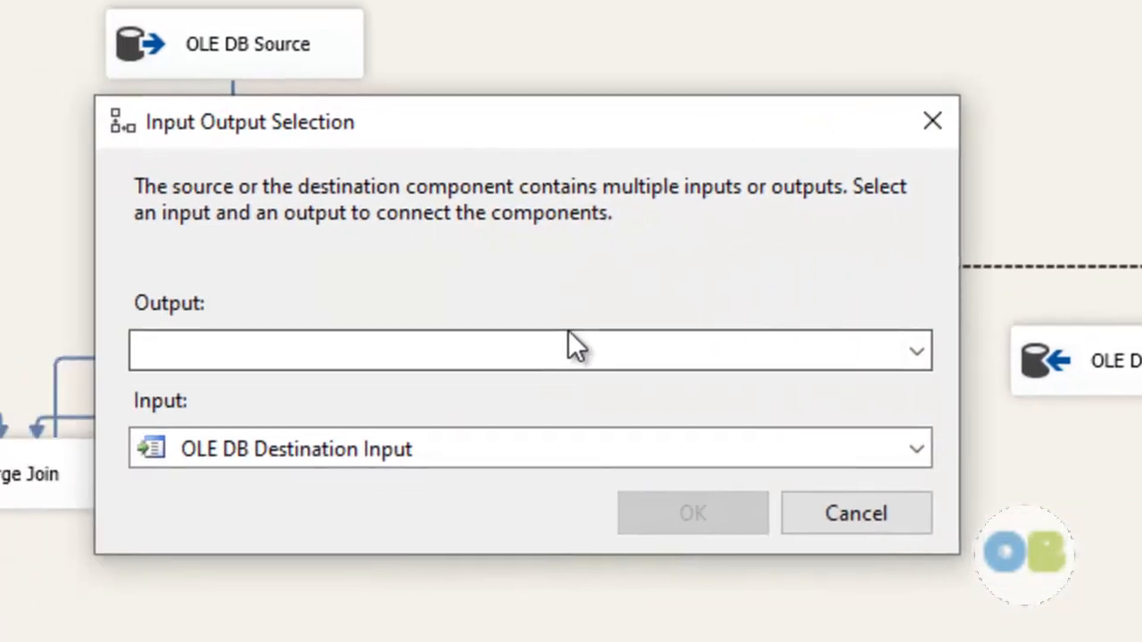
click(595, 348)
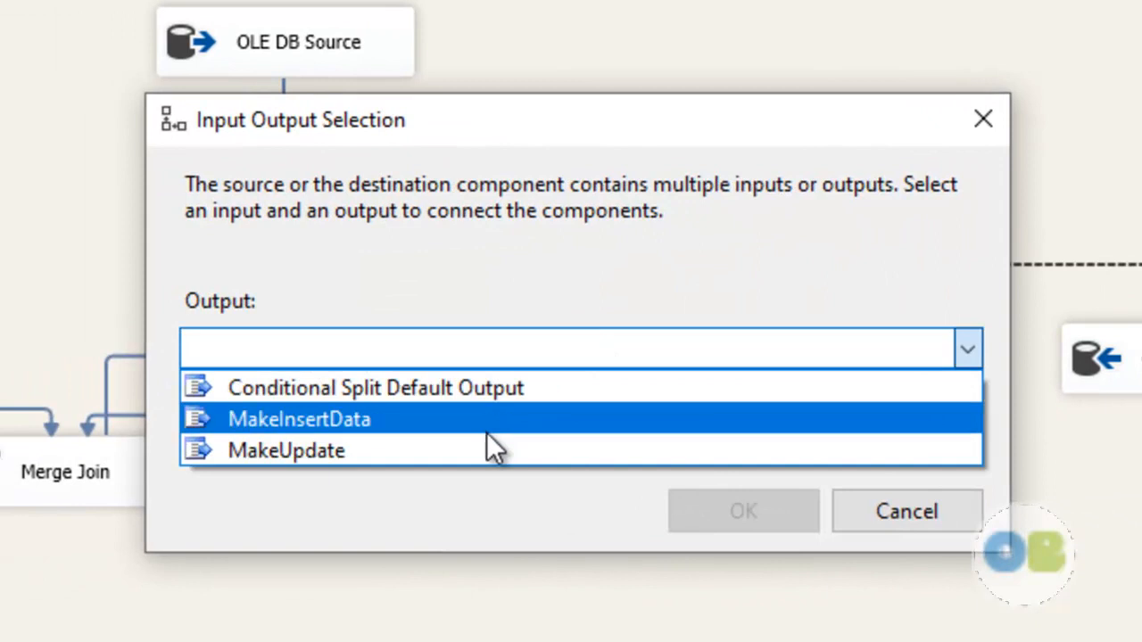
click(486, 431)
click(786, 521)
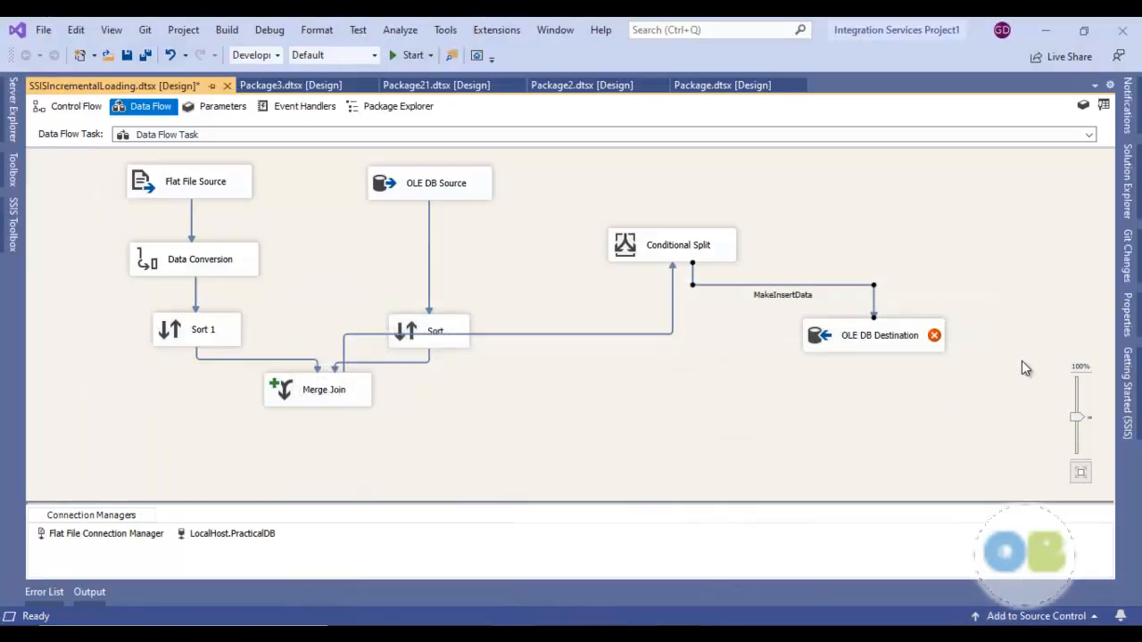
Set the OLE DB Destination's target table to [dbo].[tblCustomerMerge].
double_click(908, 338)
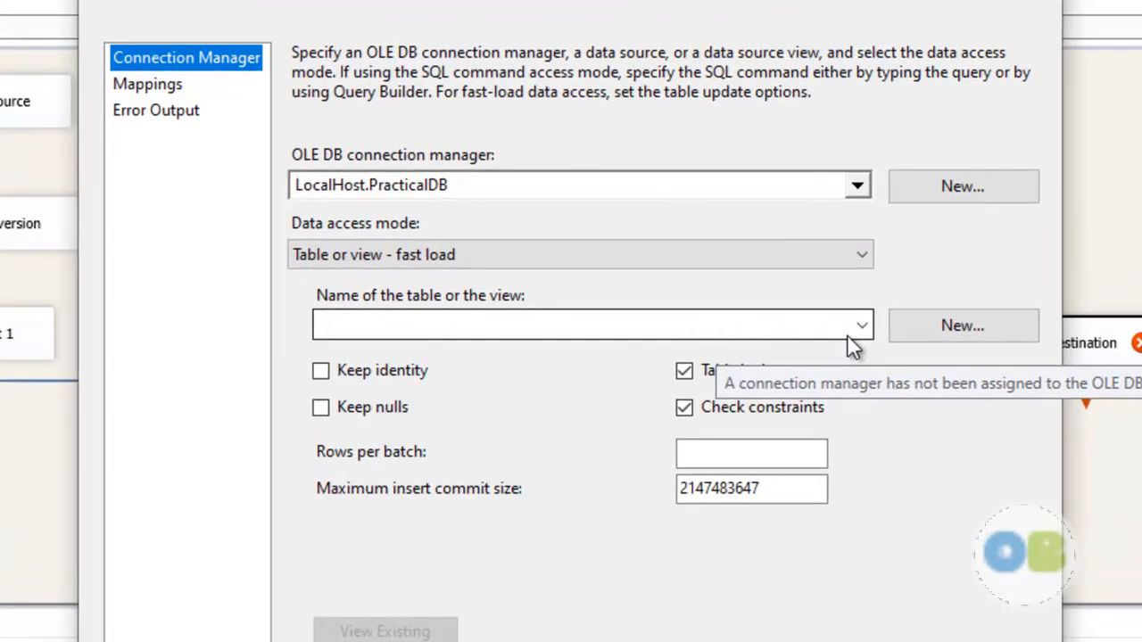
click(861, 327)
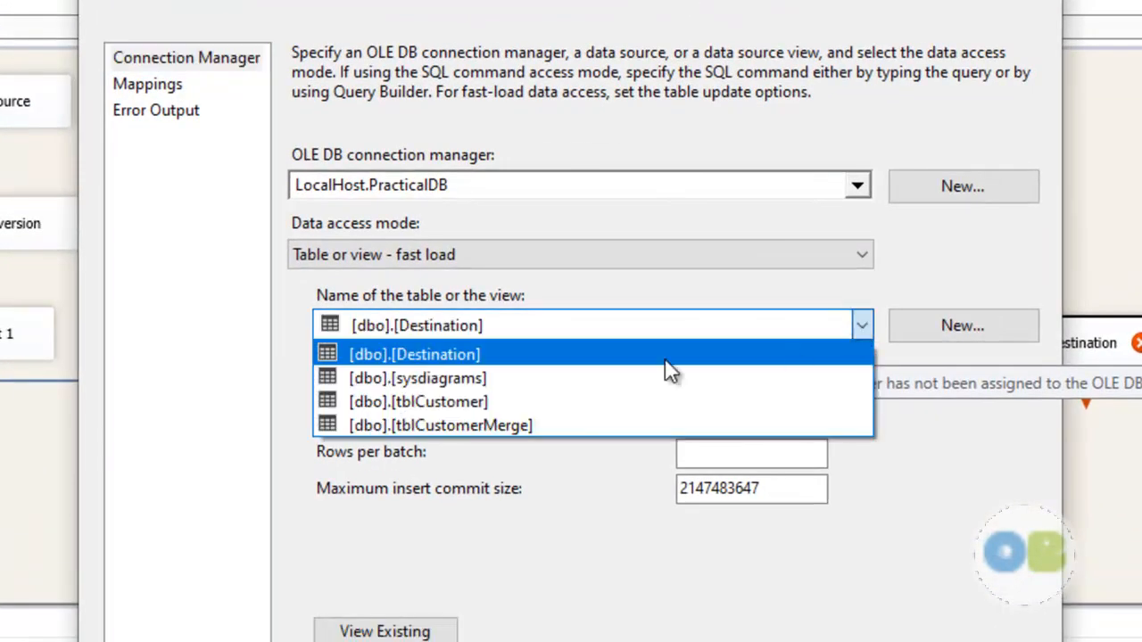
click(545, 421)
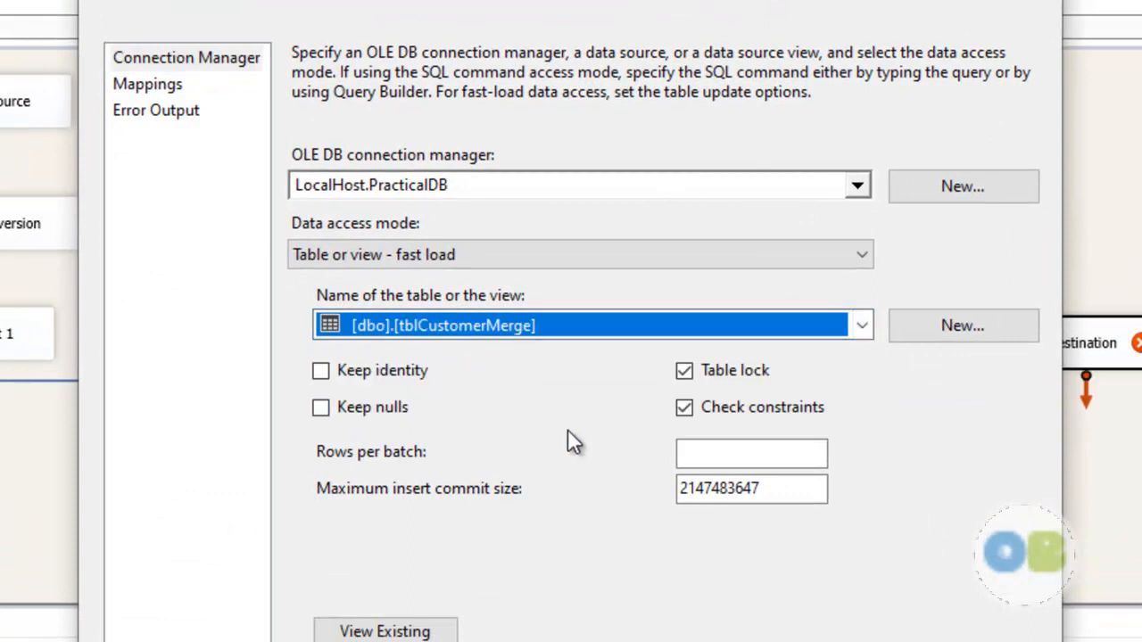
In the destination's column mappings, map the IntCustomerID input to the CustomerID destination column.
click(168, 84)
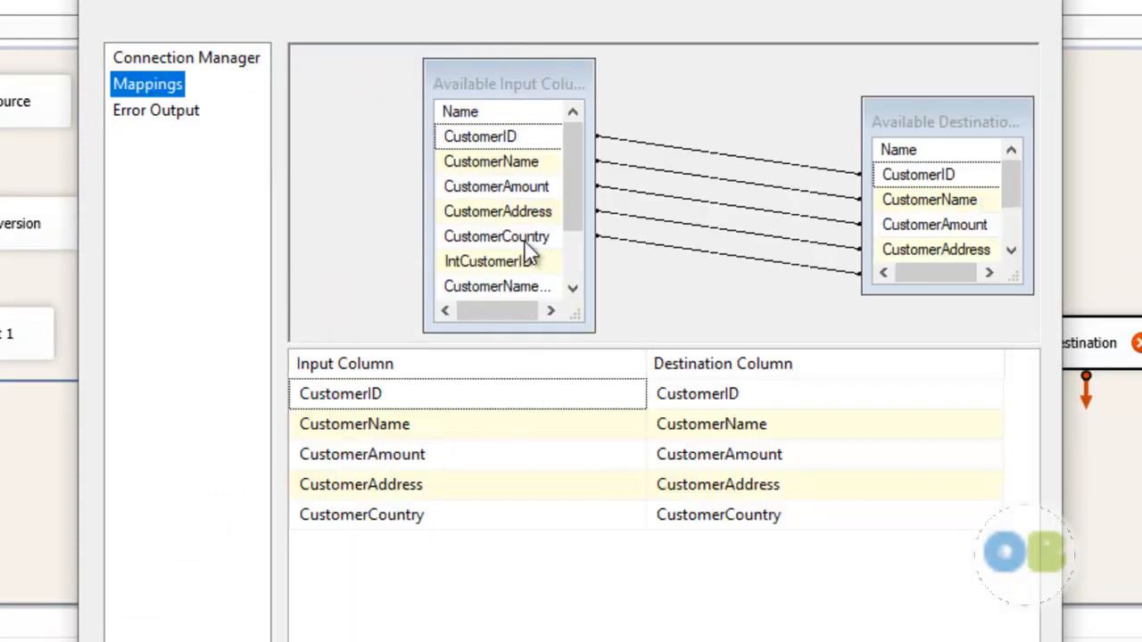
drag(565, 193, 566, 224)
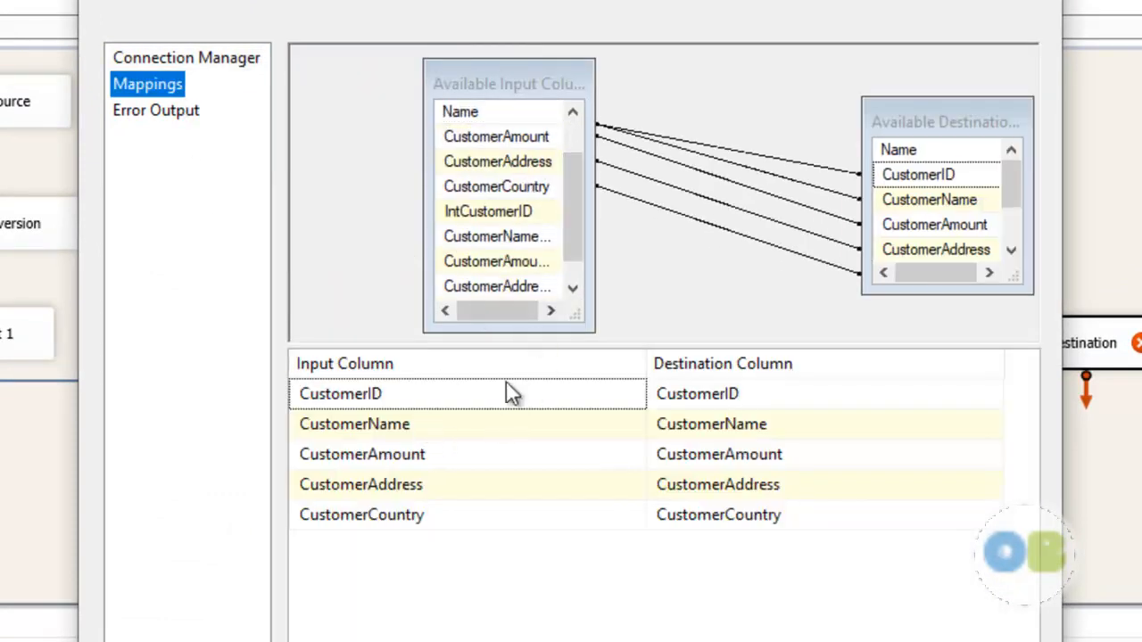
click(454, 399)
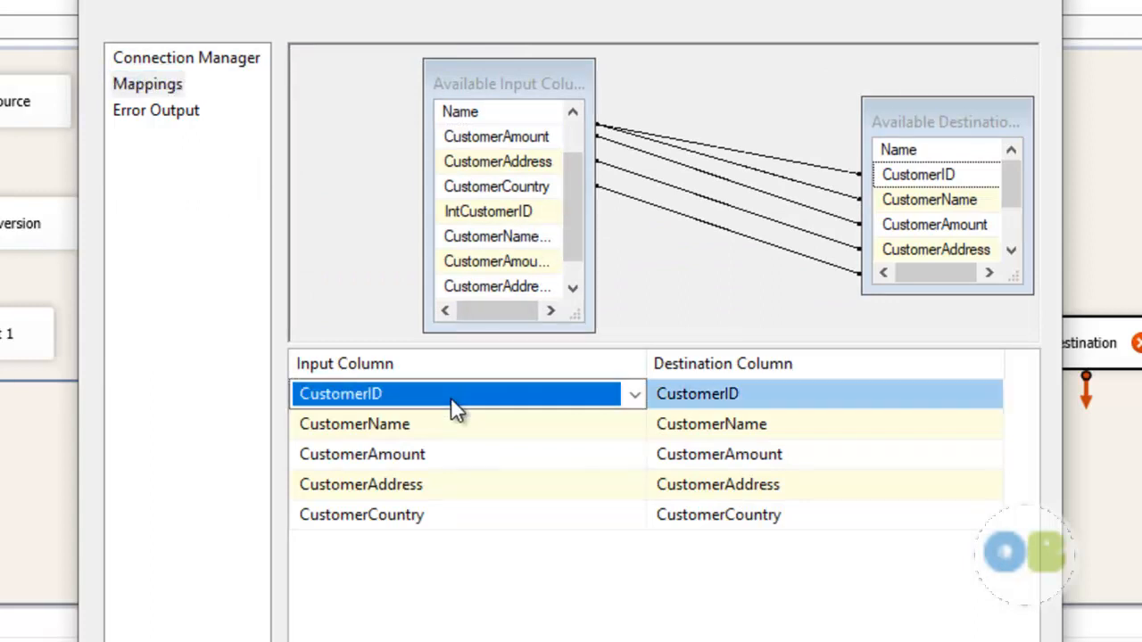
click(451, 396)
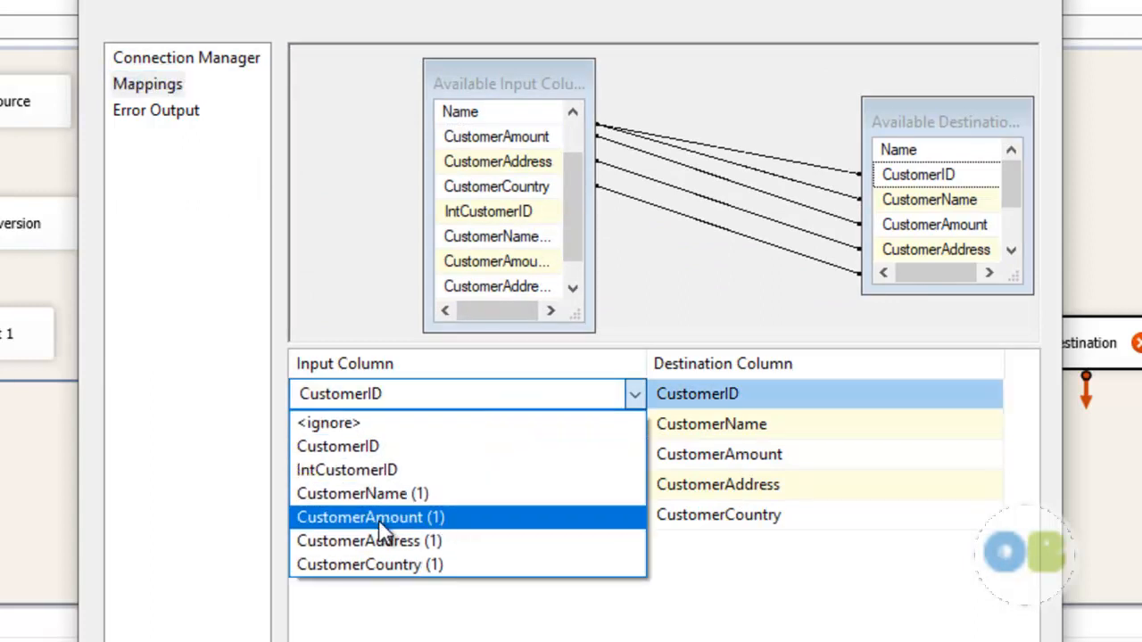
click(384, 470)
Map the CustomerName (1) and CustomerAmount (1) inputs to the CustomerName and CustomerAmount destination columns.
click(420, 427)
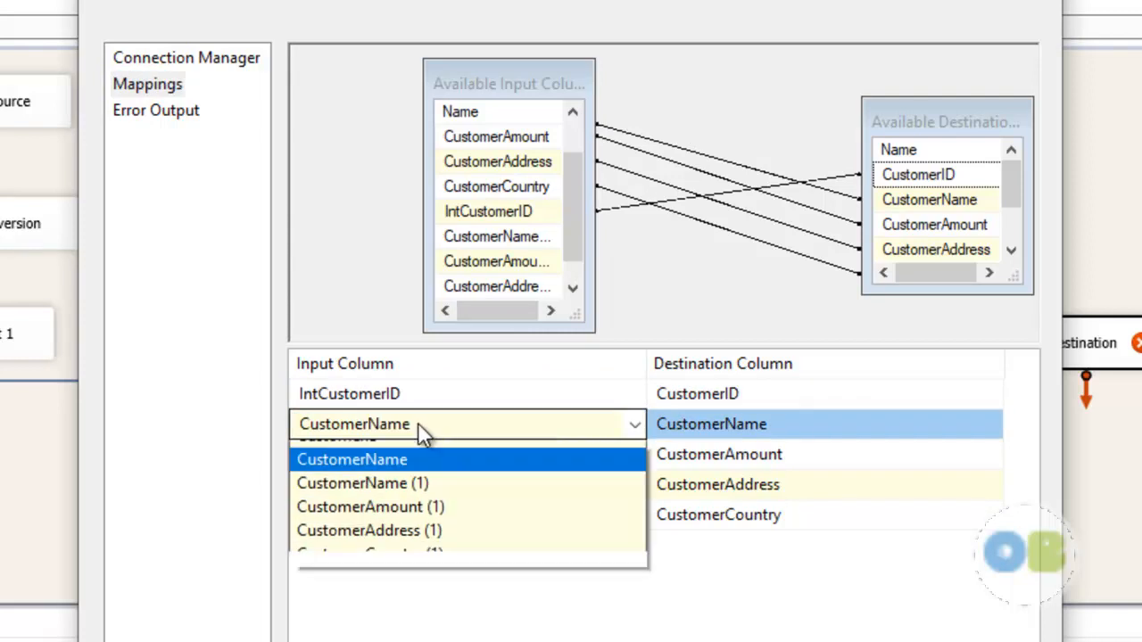
click(393, 522)
click(419, 454)
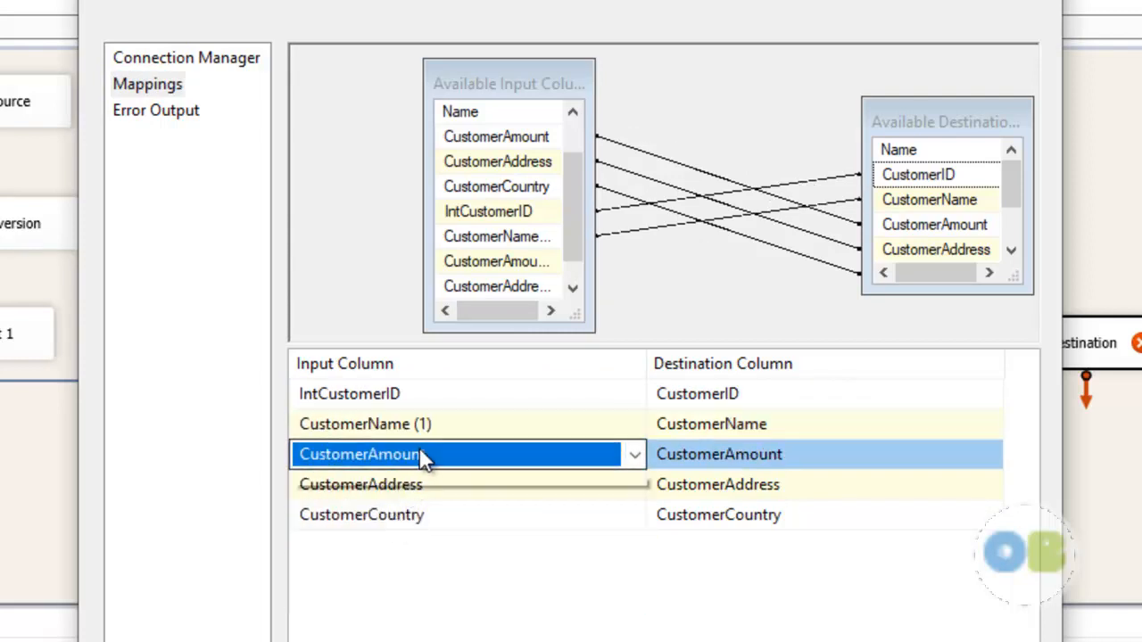
click(421, 454)
click(406, 576)
Map CustomerAddress (1) and CustomerCountry (1) to the CustomerAddress and CustomerCountry destination columns, and accept the OLE DB Destination settings.
click(415, 485)
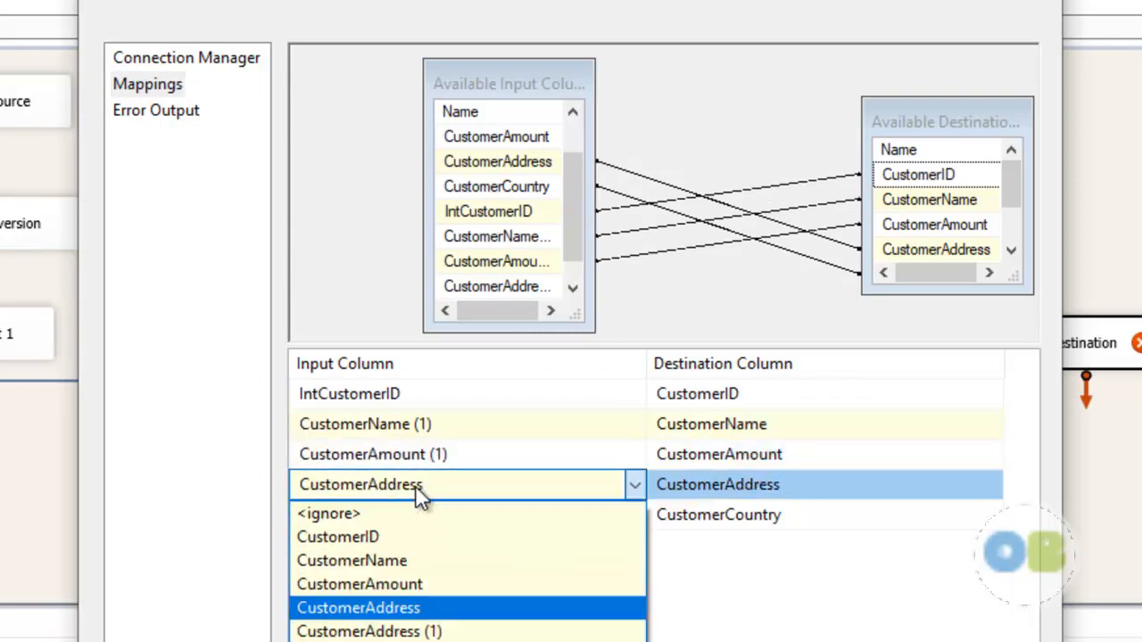
click(393, 622)
click(442, 516)
click(443, 515)
click(392, 641)
click(658, 613)
click(759, 641)
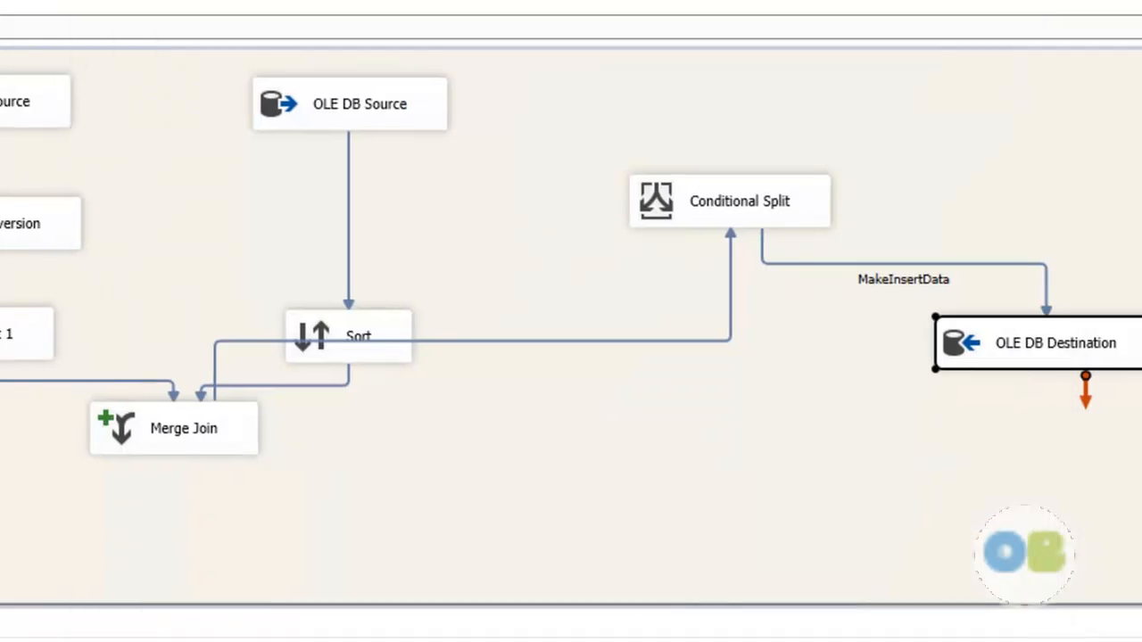
click(778, 506)
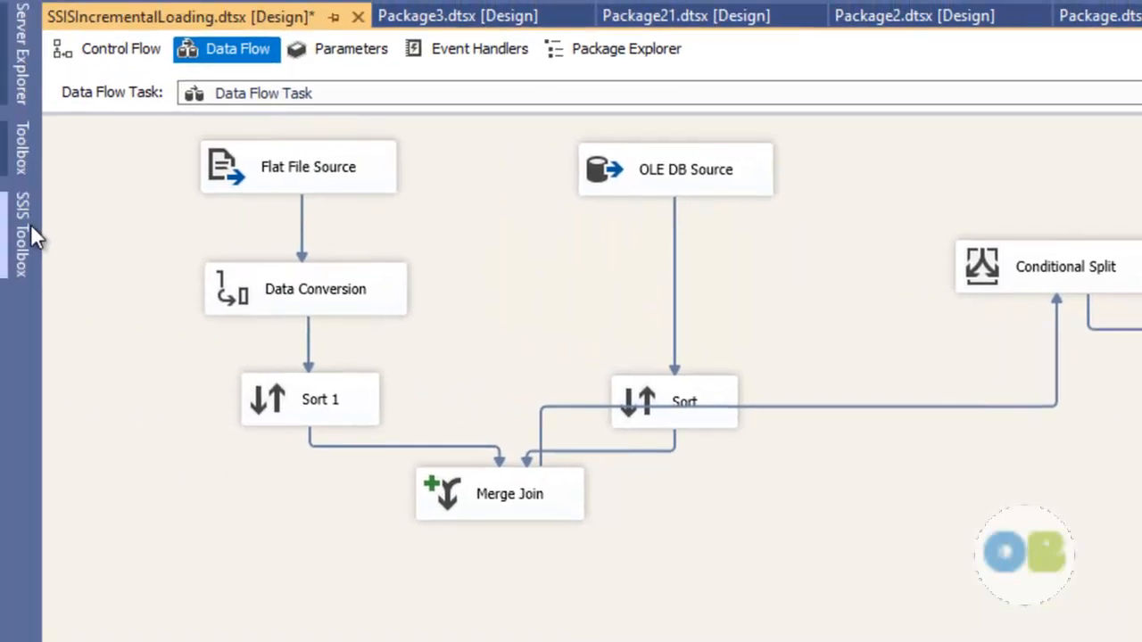
Add an OLE DB Command to the data flow, below the Conditional Split.
click(29, 225)
scroll(239, 385, up, 6)
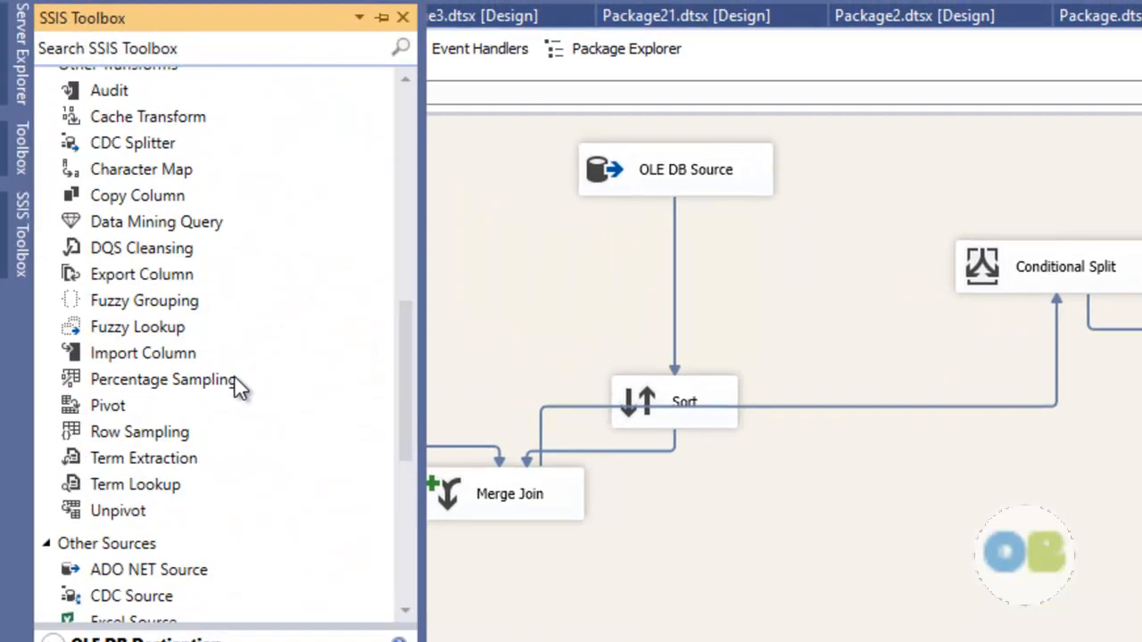
scroll(239, 385, up, 6)
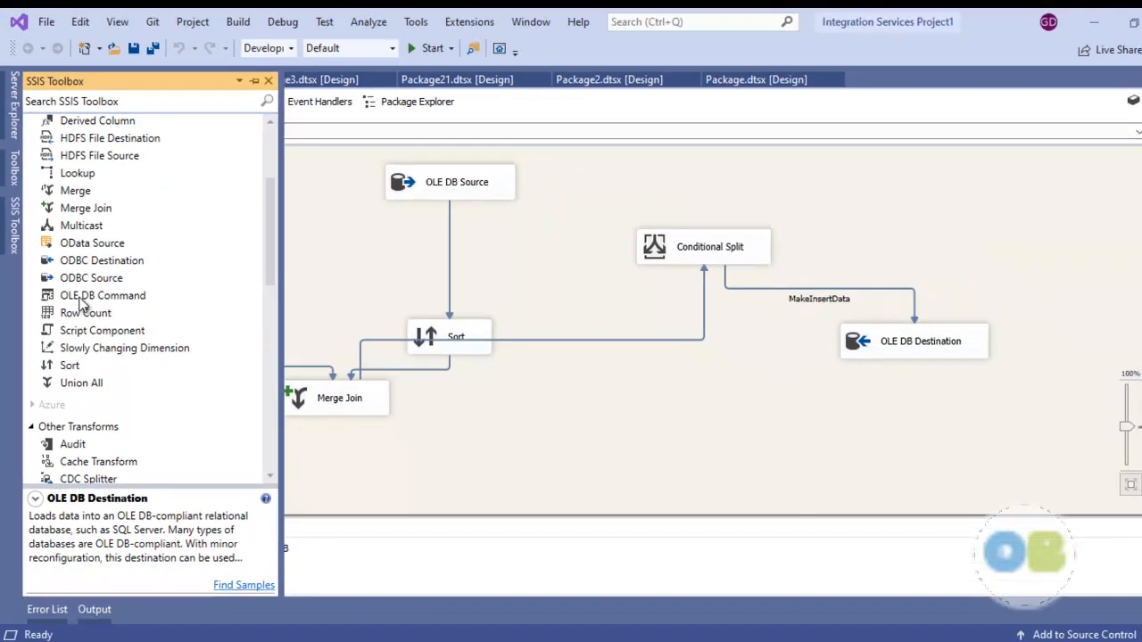
drag(79, 301, 273, 332)
drag(691, 394, 627, 399)
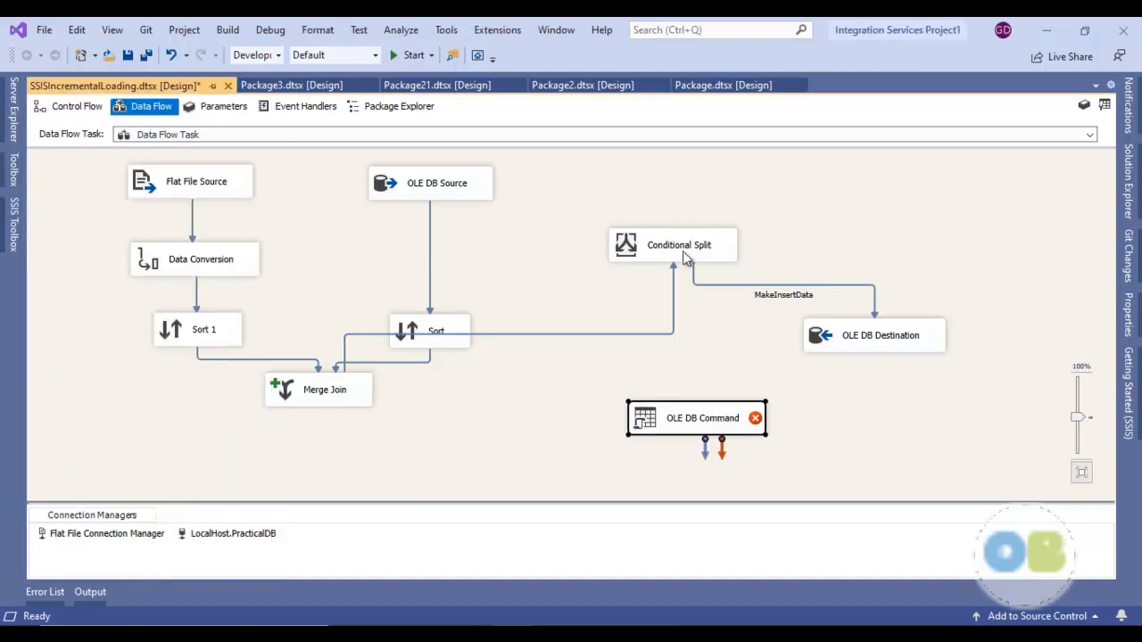
Connect the Conditional Split's MakeUpdate output to the OLE DB Command Input.
click(677, 252)
drag(682, 277, 685, 421)
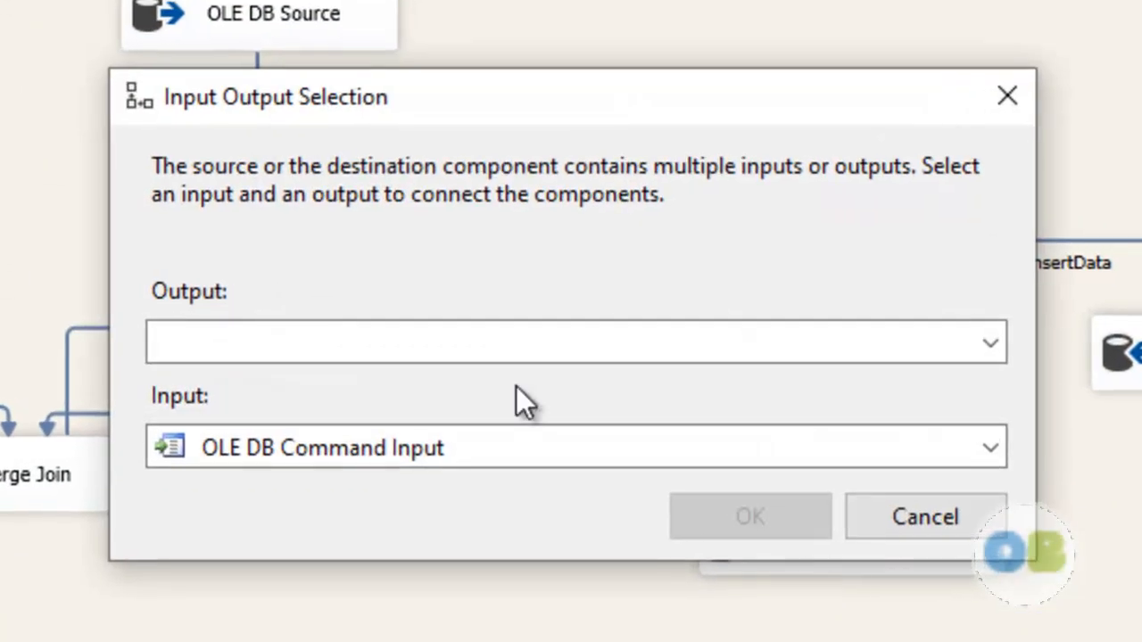
click(535, 349)
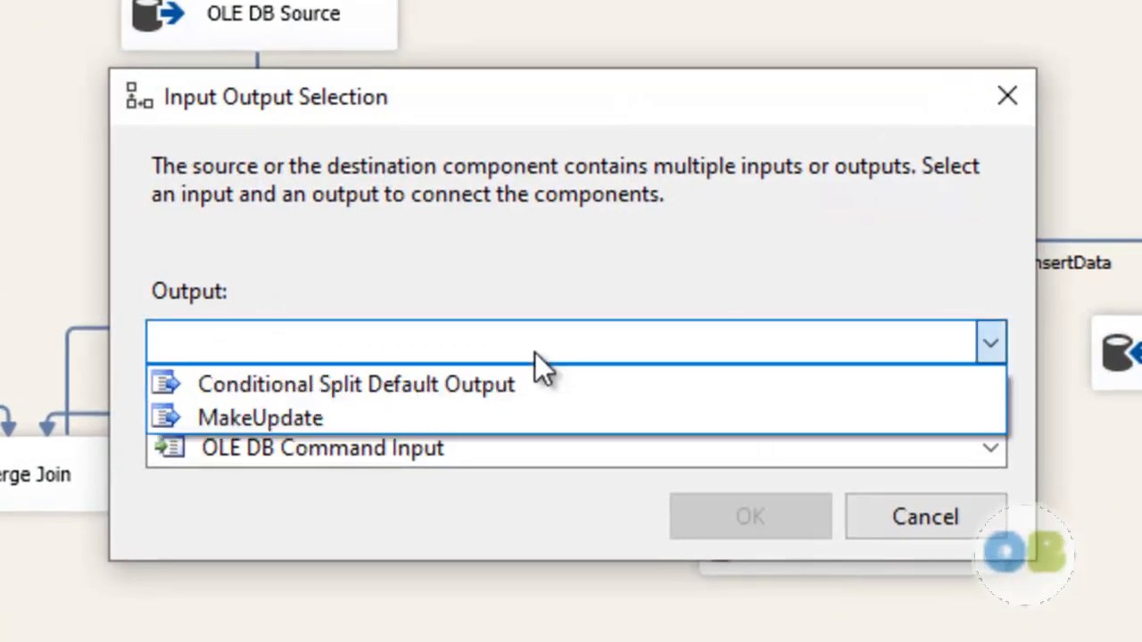
click(342, 421)
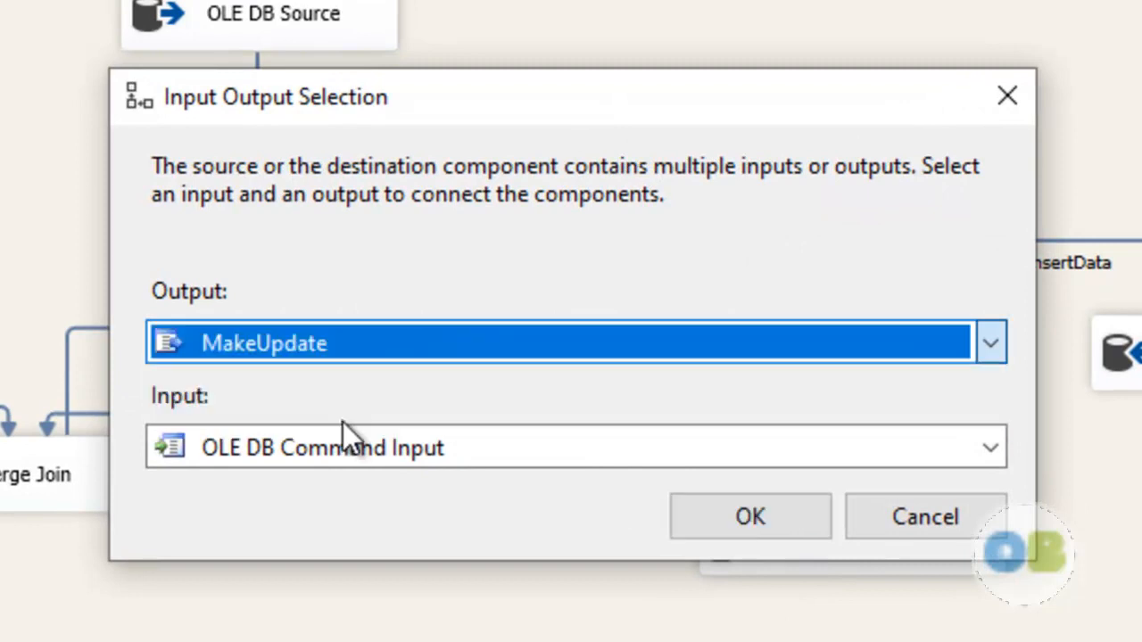
click(798, 529)
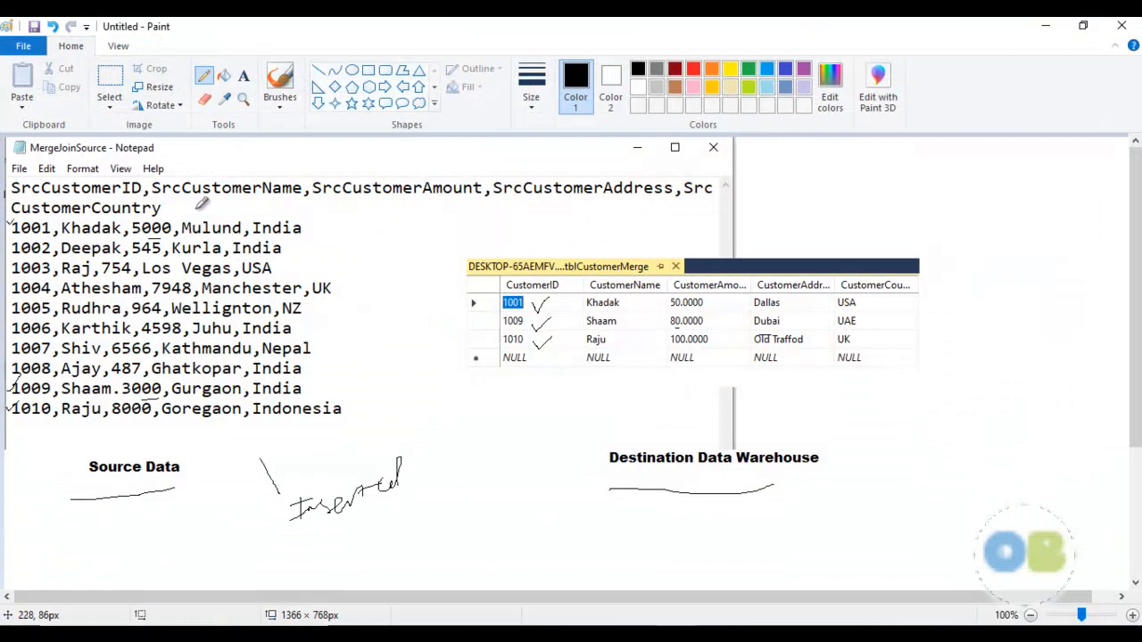
In Paint, underline the customer name, amount, address and country headers in the source data and mark the matching destination columns.
drag(202, 201, 276, 188)
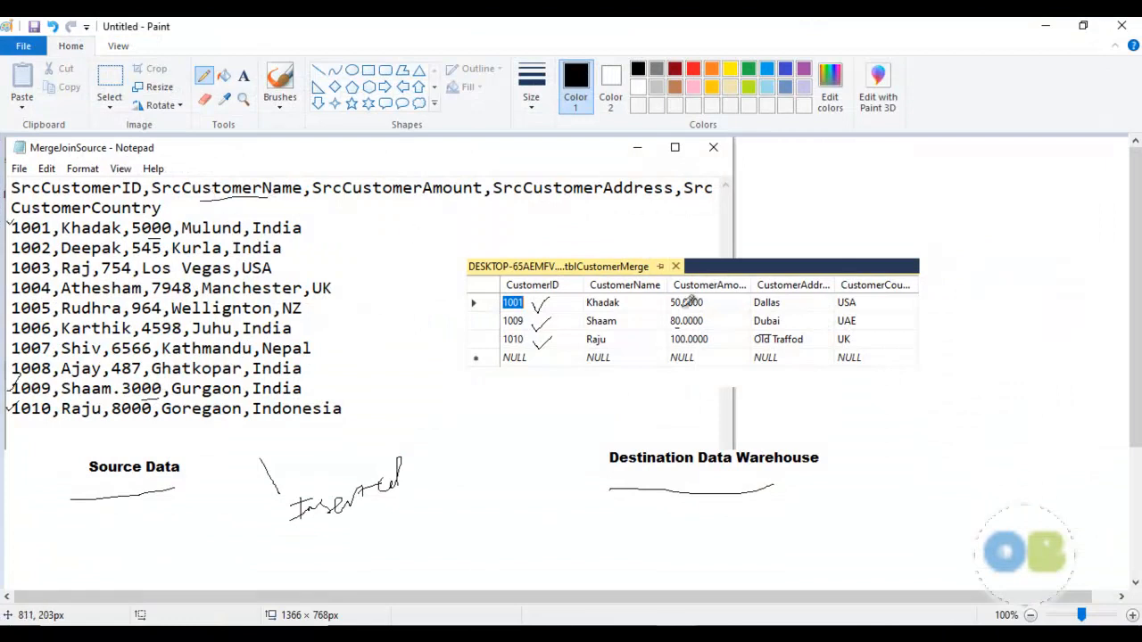
drag(635, 296, 644, 295)
drag(340, 206, 414, 202)
drag(732, 305, 742, 300)
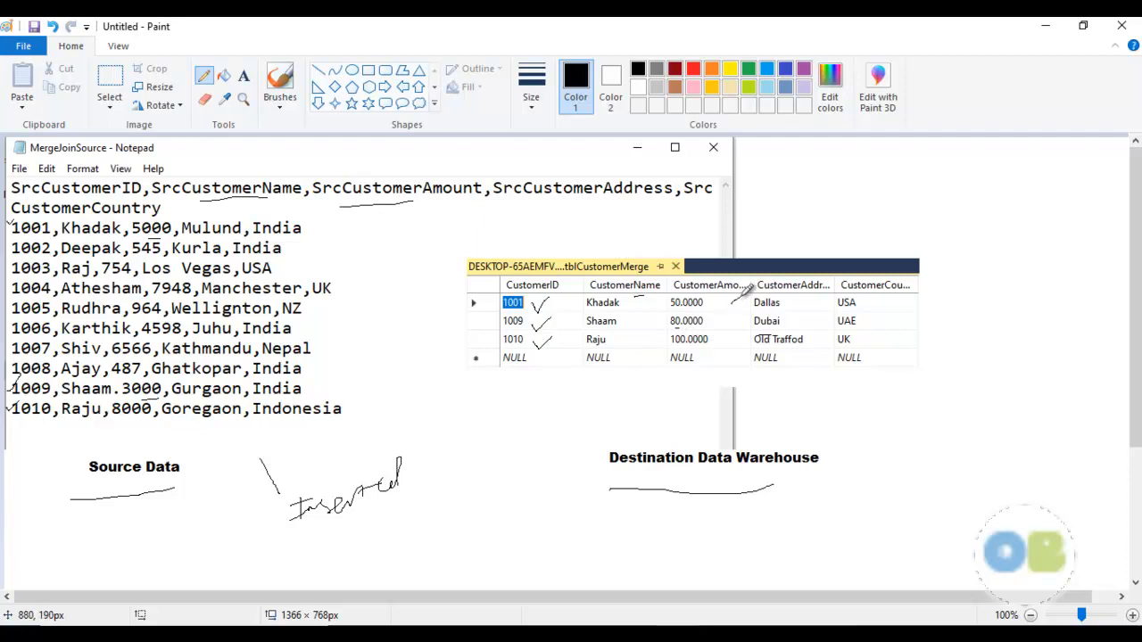
drag(533, 211, 627, 211)
drag(793, 302, 828, 303)
drag(688, 199, 714, 195)
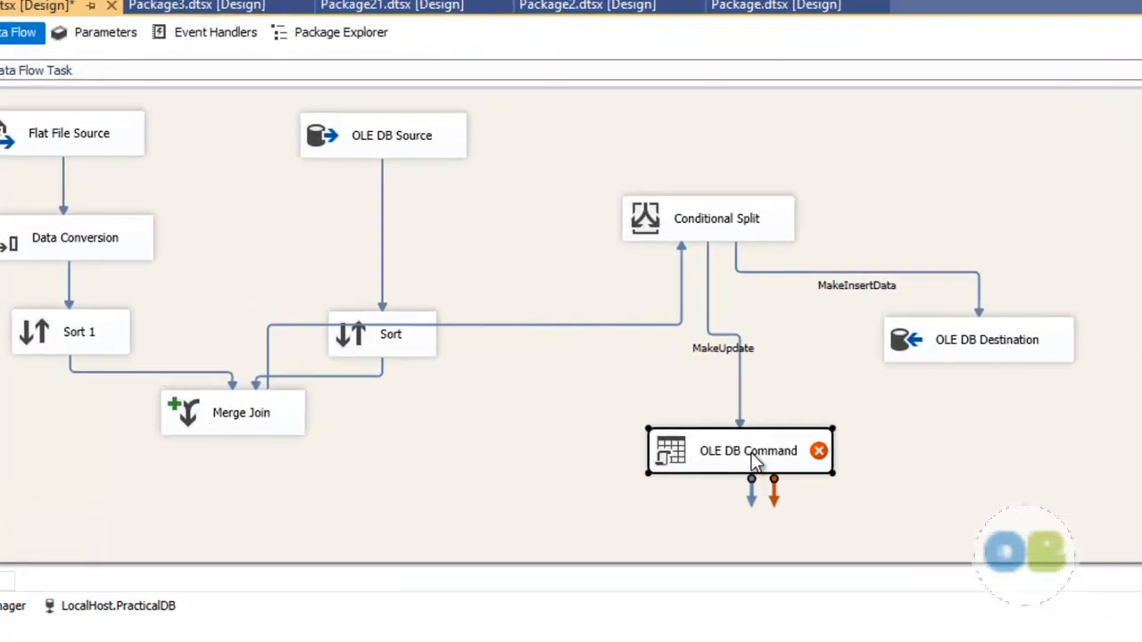
Open the OLE DB Command's settings and set its OleDbConnection to the LocalHost.PracticalDB connection manager.
double_click(754, 458)
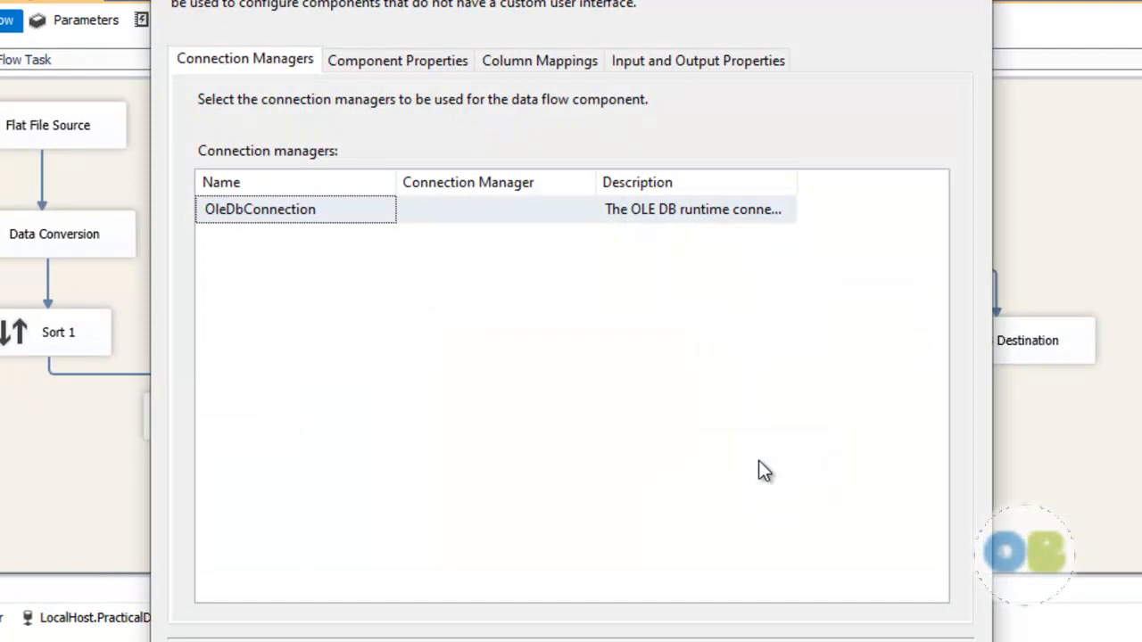
click(521, 210)
click(533, 210)
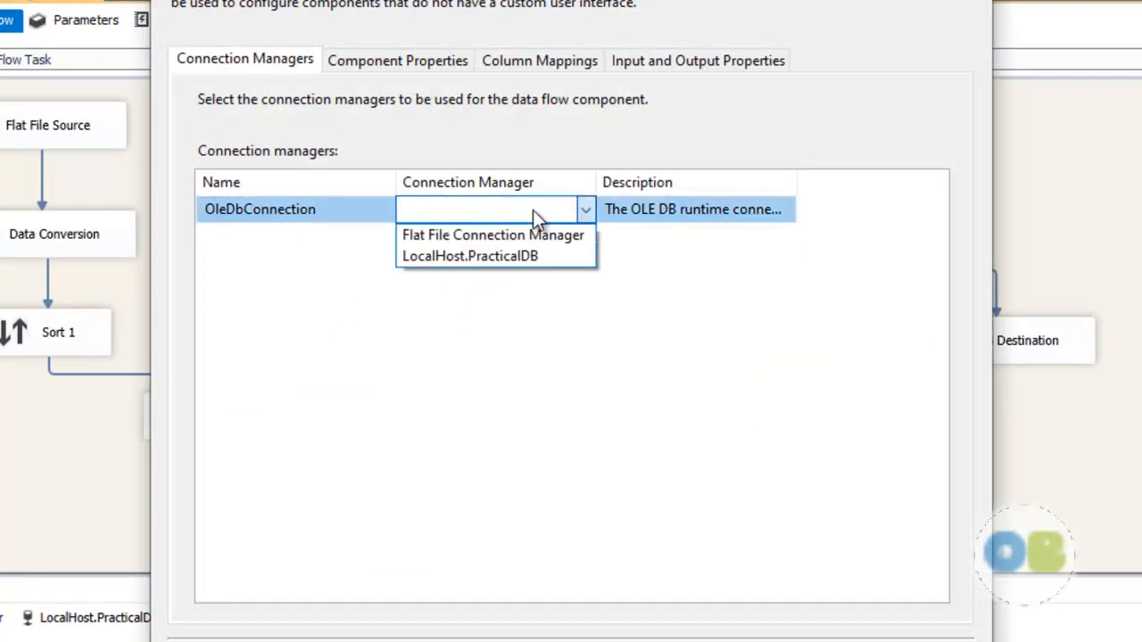
click(496, 258)
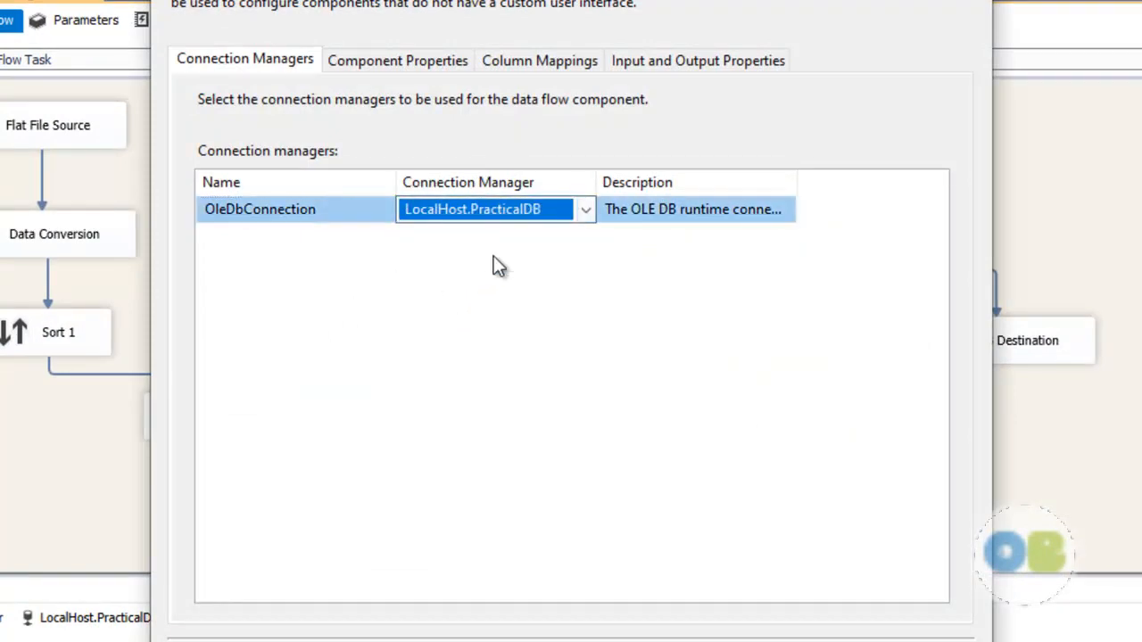
Open the SqlCommand custom property of the OLE DB Command in the String Value Editor.
click(394, 61)
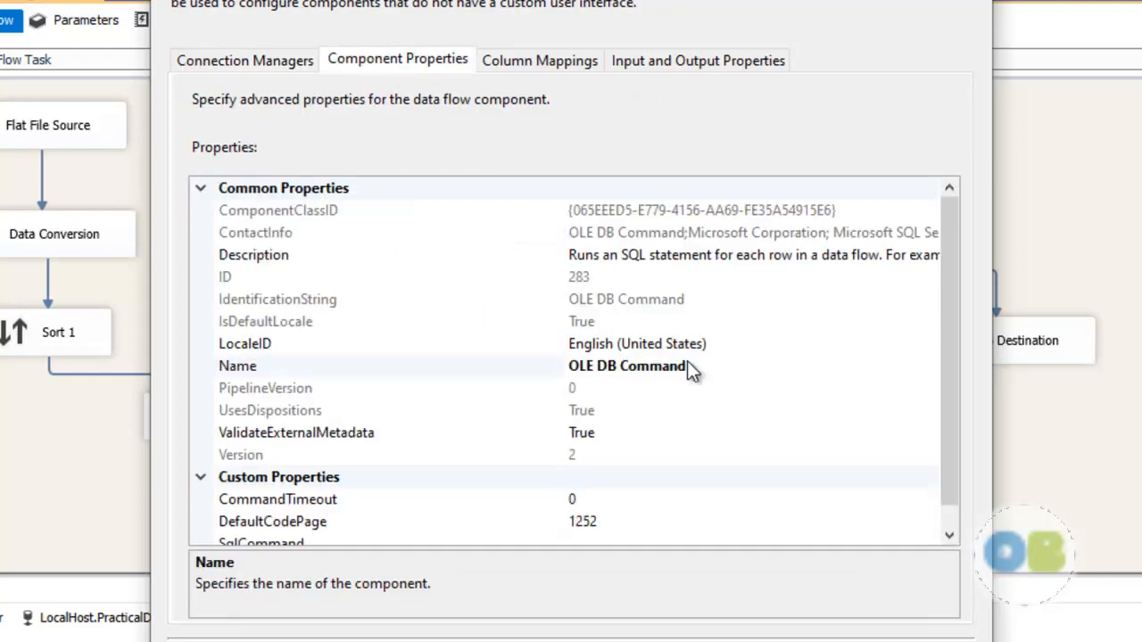
scroll(687, 366, down, 1)
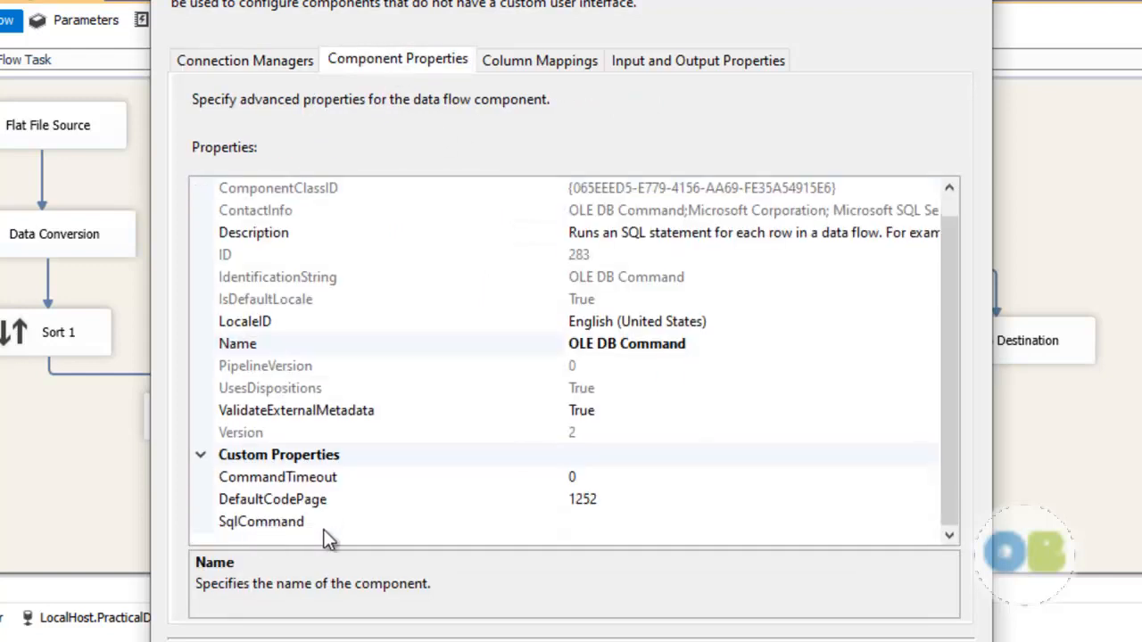
click(739, 524)
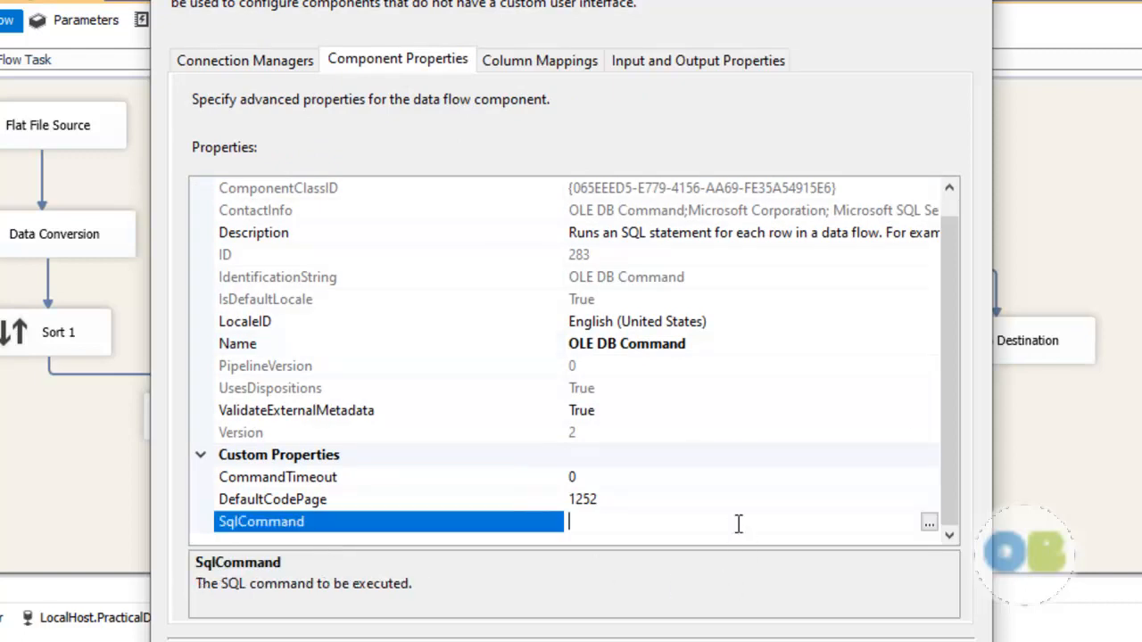
click(929, 525)
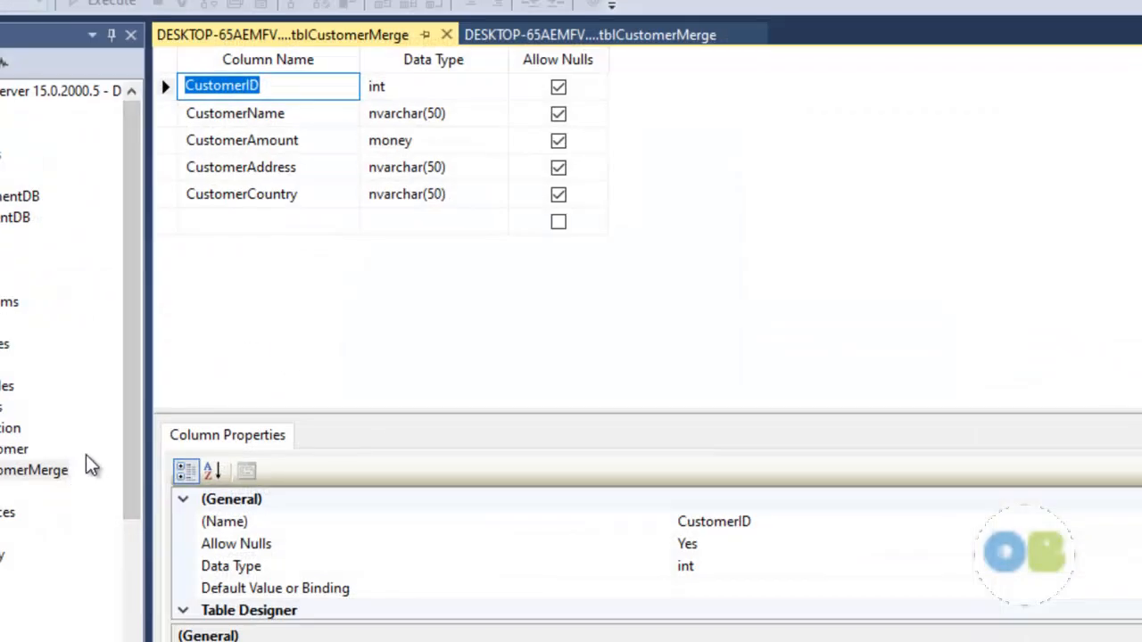
In SQL Server Management Studio, generate the top 1000 rows query for dbo.tblCustomerMerge and copy its full table name.
click(548, 36)
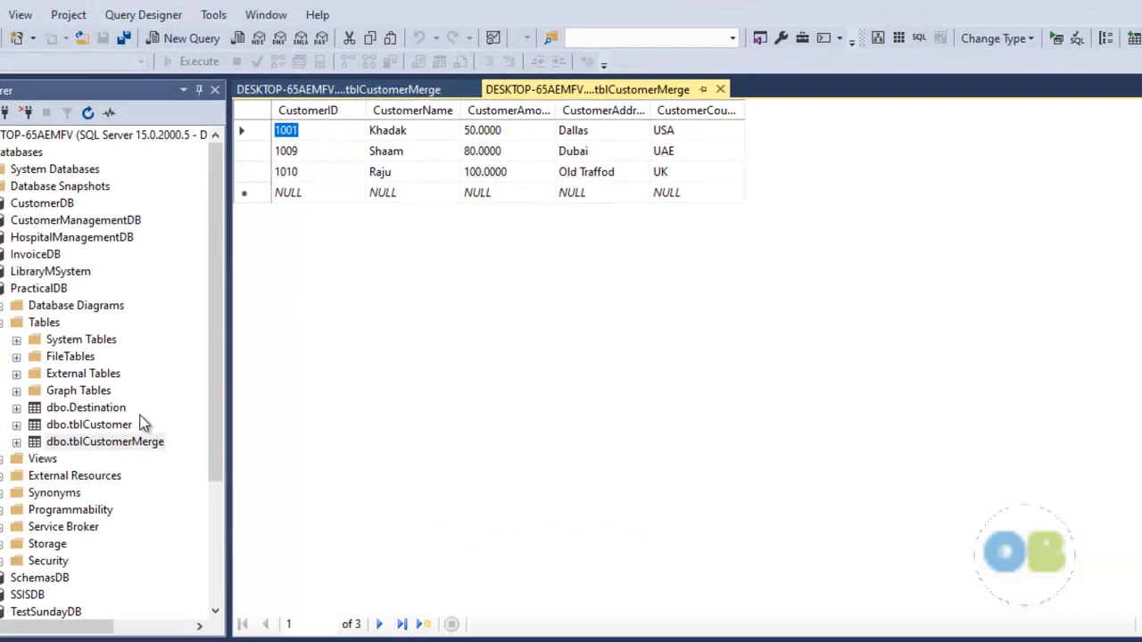
right_click(49, 467)
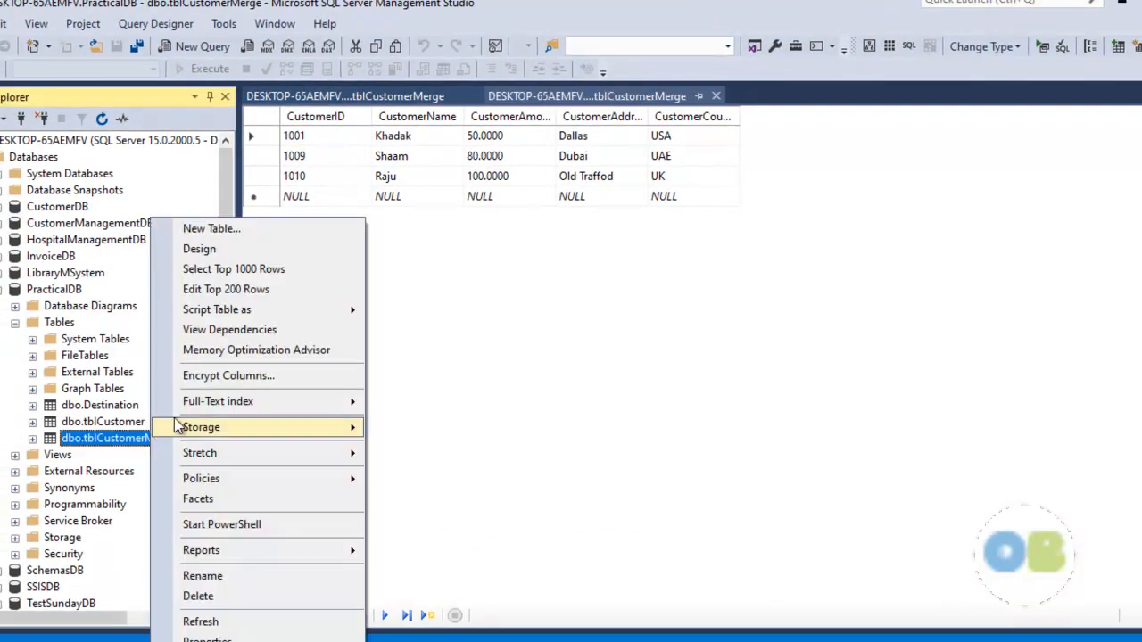
click(229, 272)
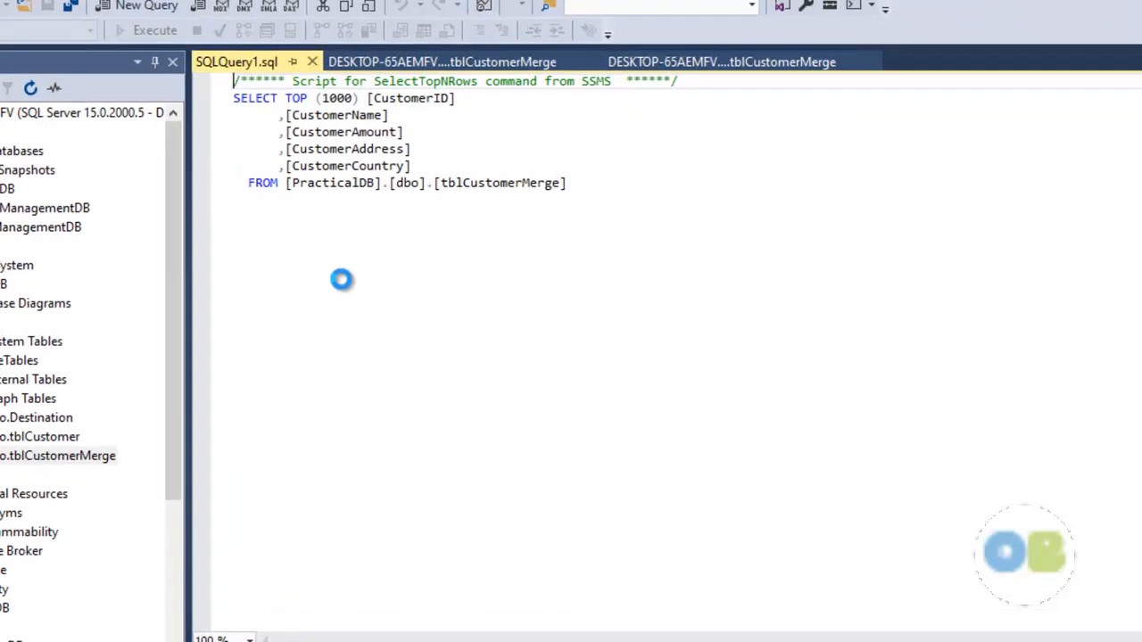
drag(200, 145, 579, 146)
key(ctrl+c)
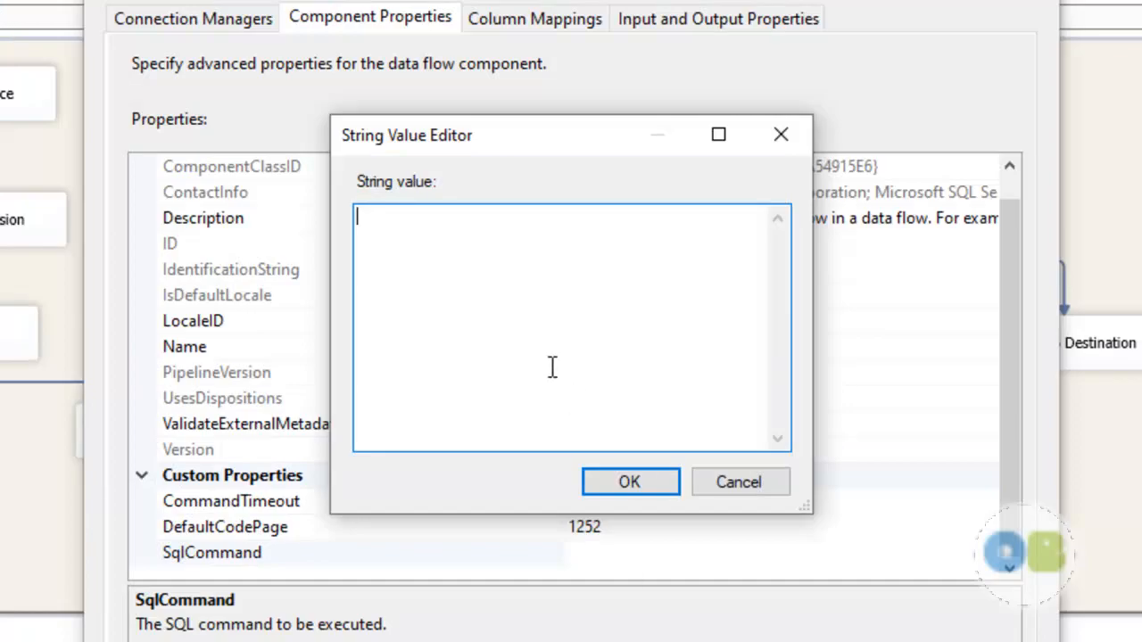
Begin the SqlCommand statement with "Update [PracticalDB].[dbo].[tblCustomerMerge] SET".
text(Update)
key(ctrl+v)
text(SET)
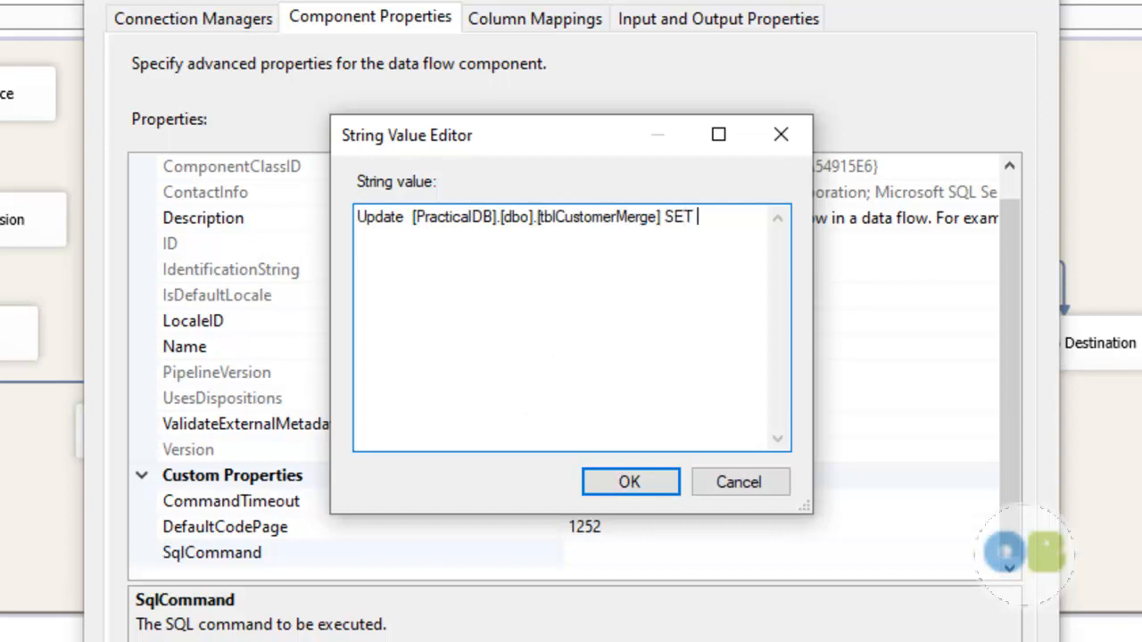
Copy the [CustomerName] column from the SQL Server Management Studio query and add "[CustomerName]=?," to the update statement.
click(384, 641)
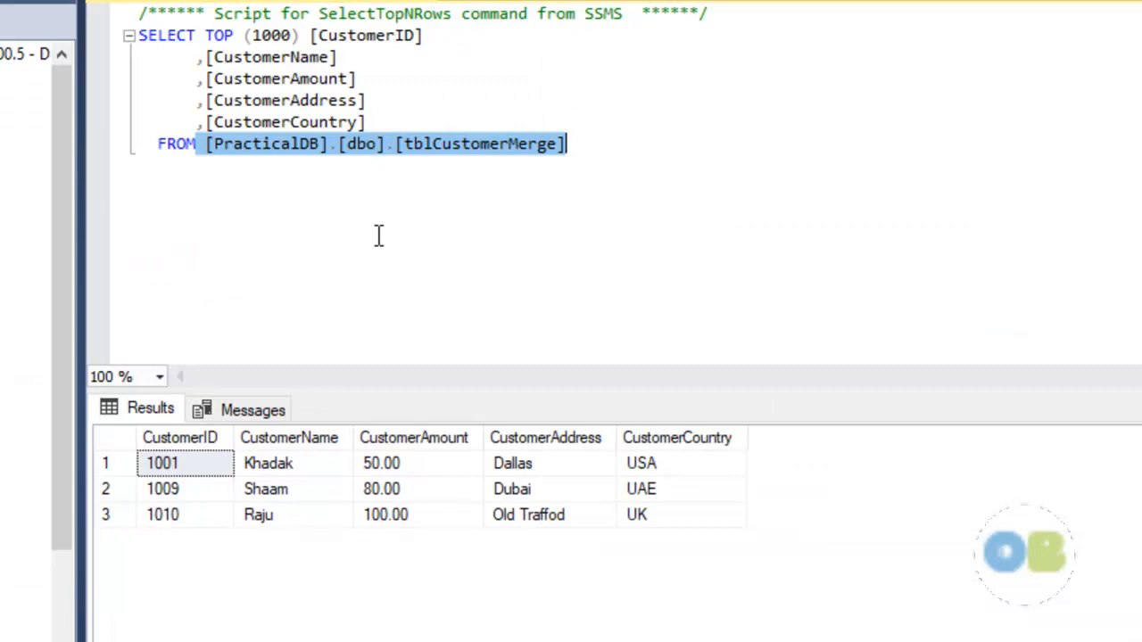
click(348, 144)
drag(211, 59, 341, 57)
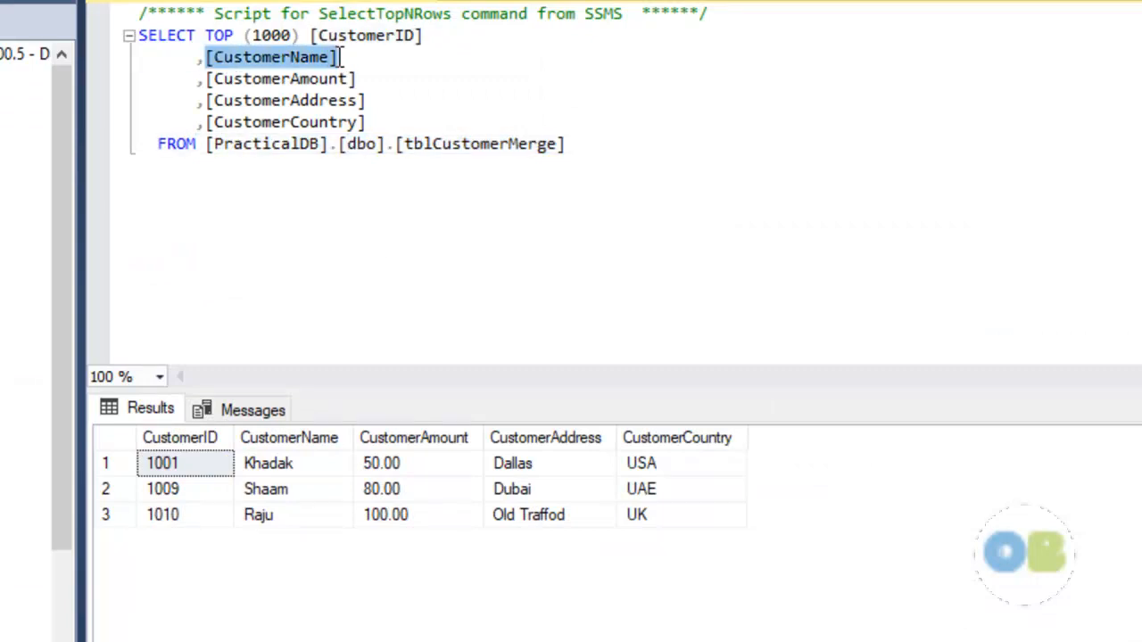
key(ctrl+c)
key(alt+Tab)
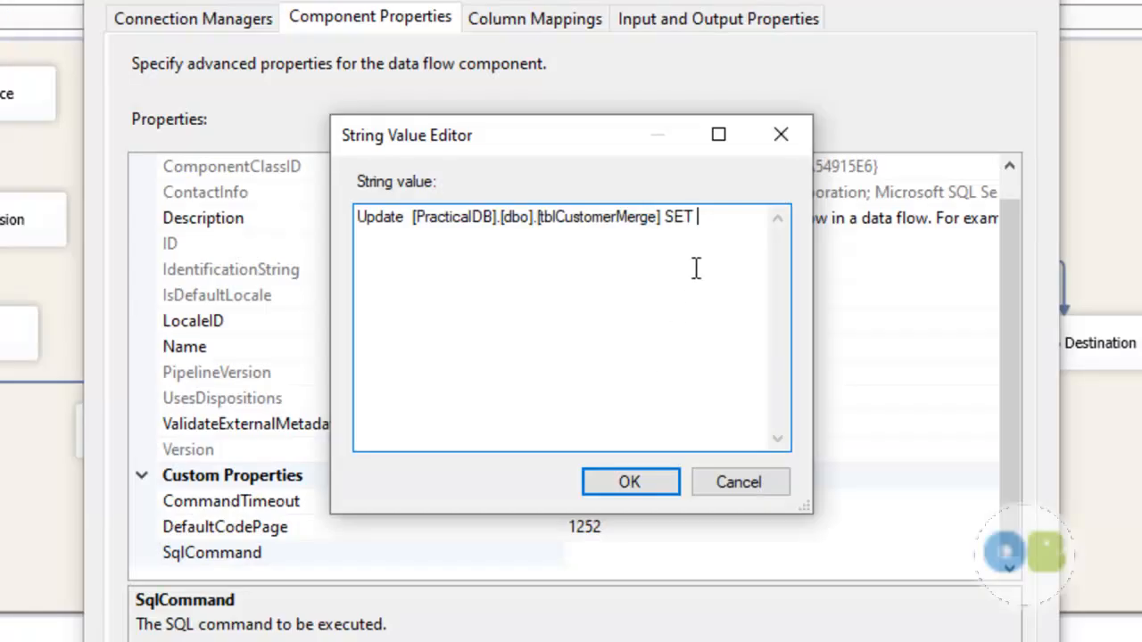
key(ctrl+v)
text(=?)
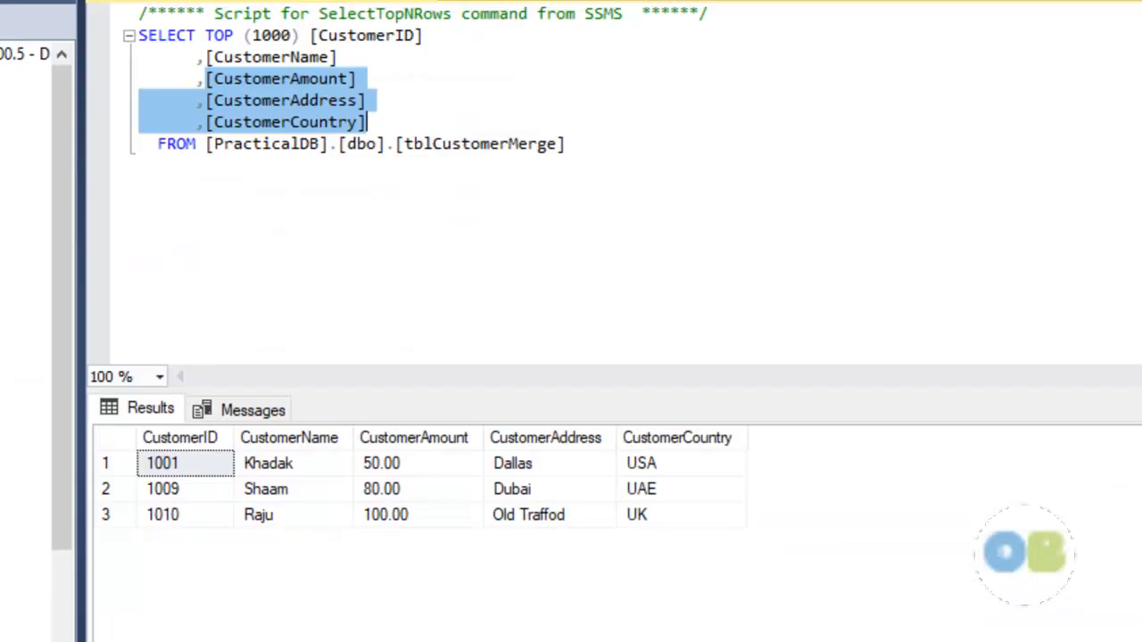
Copy the [CustomerAmount], [CustomerAddress] and [CustomerCountry] columns from the query into the SqlCommand update statement.
key(ctrl+c)
key(alt+Tab)
key(ctrl+v)
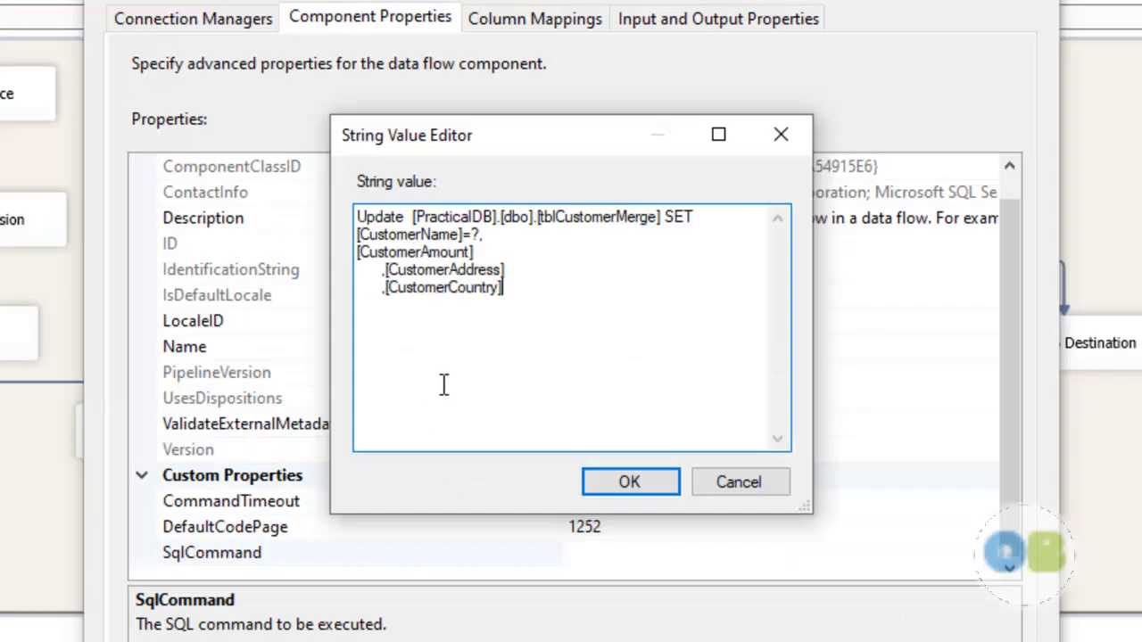
Complete the SET list with "[CustomerAmount]= ?,", "[CustomerAddress] = ?," and "[CustomerCountry] = ?", removing the leading commas and indents.
drag(484, 262, 484, 258)
click(489, 253)
text(,= ?,)
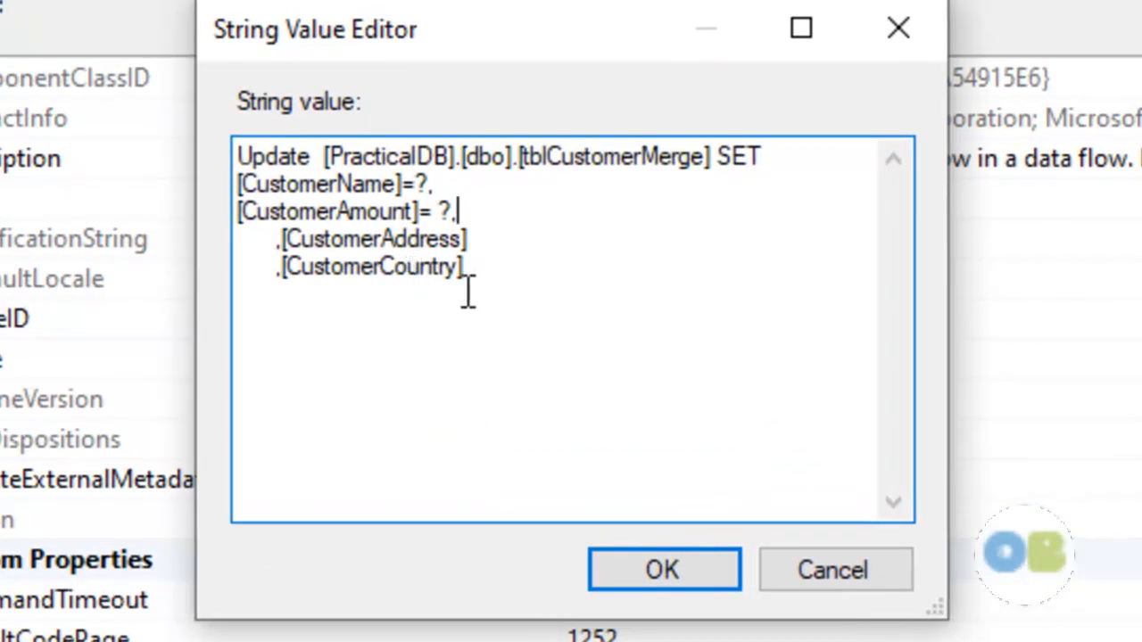
click(489, 239)
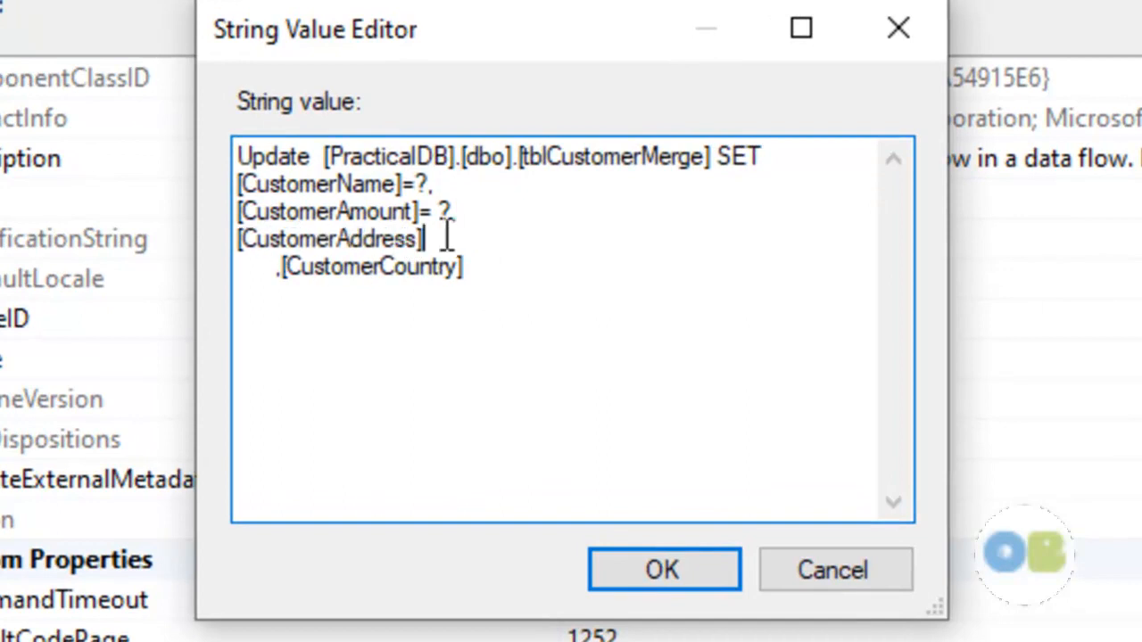
text(= ?)
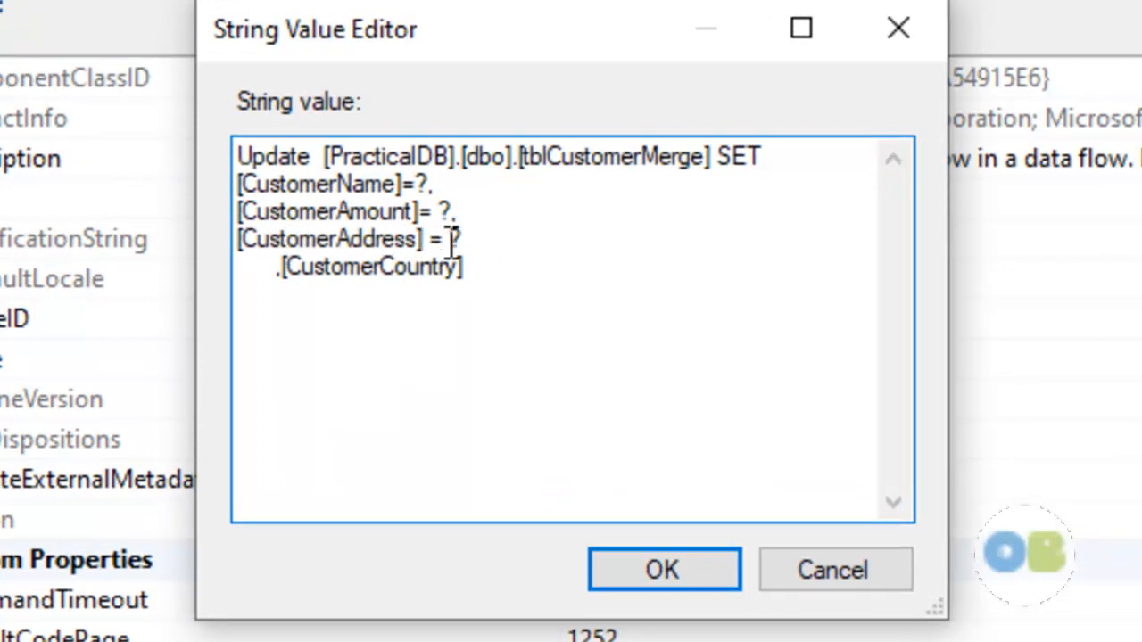
text(,)
click(490, 275)
text(= ?)
click(278, 270)
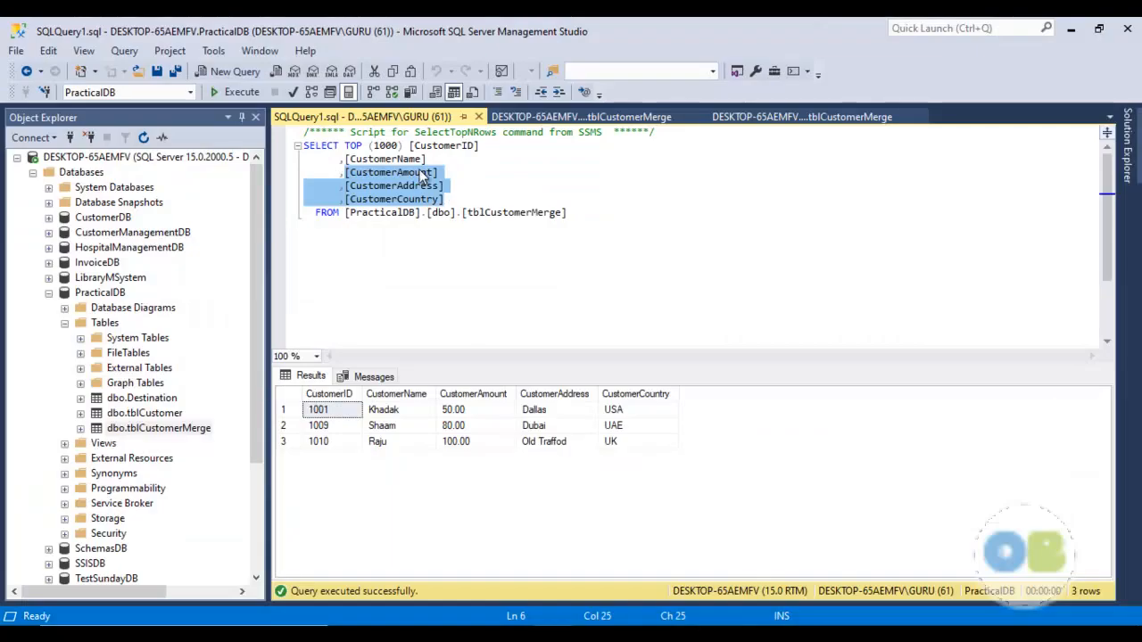
Copy [CustomerID] from the SQL Server Management Studio query, add "Where [CustomerID] = ?" to the update statement and accept the SqlCommand.
click(425, 173)
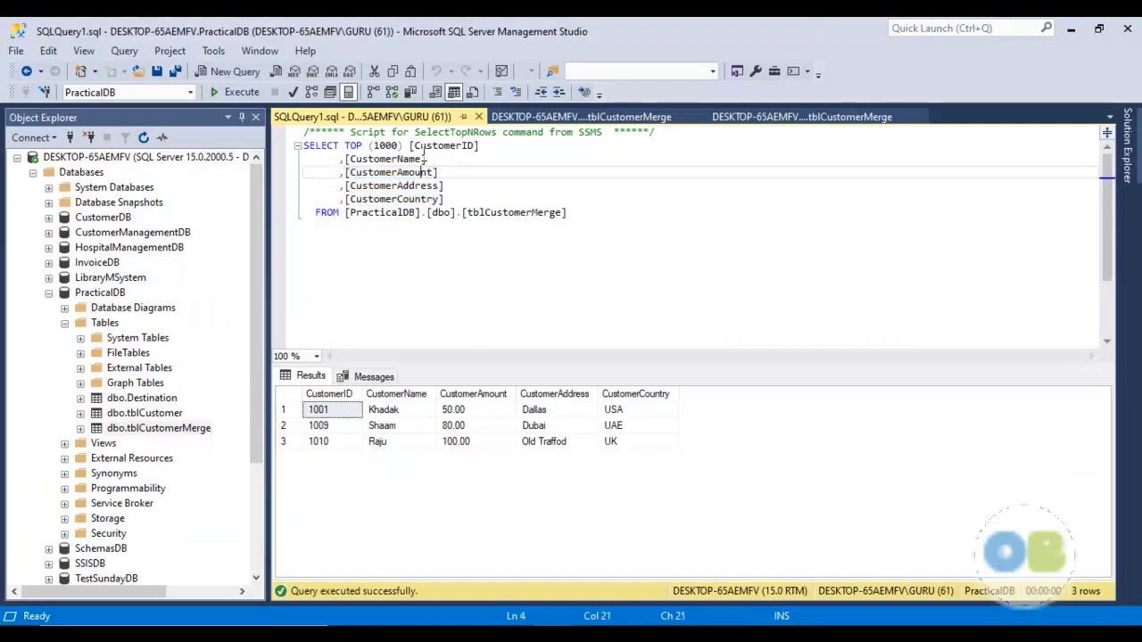
double_click(412, 146)
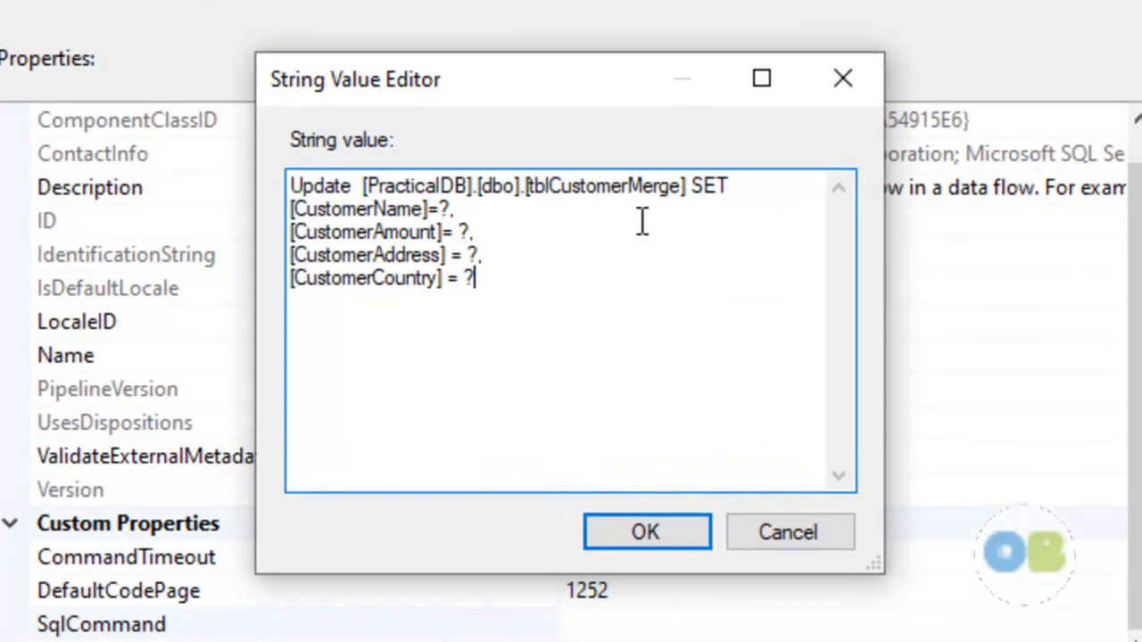
key(Return)
text(Where)
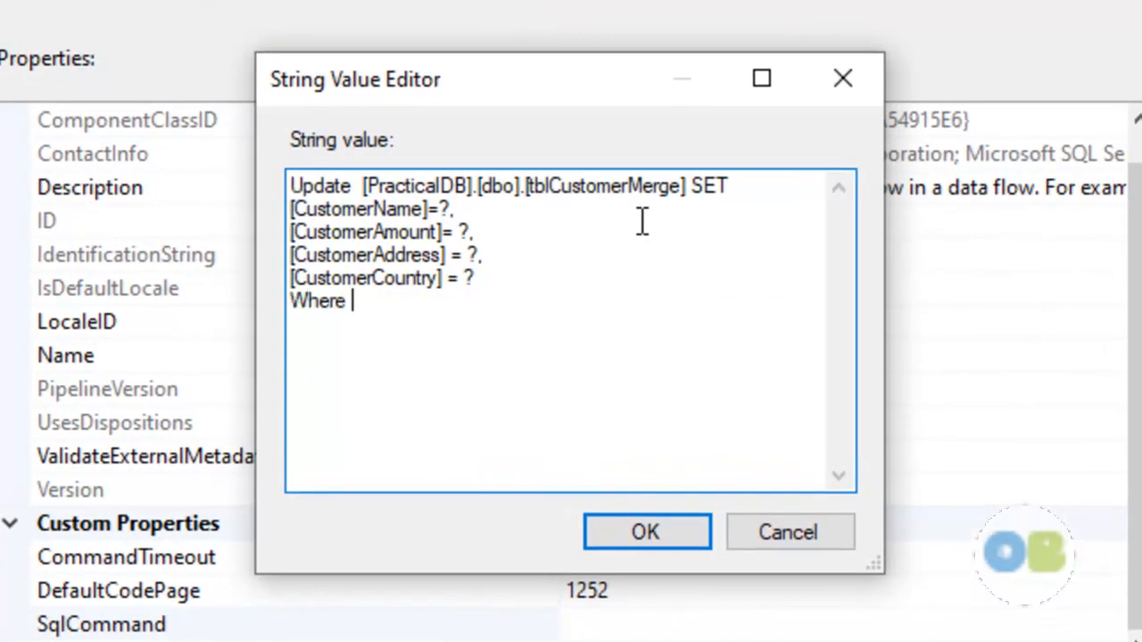
key(ctrl+v)
text(= ?)
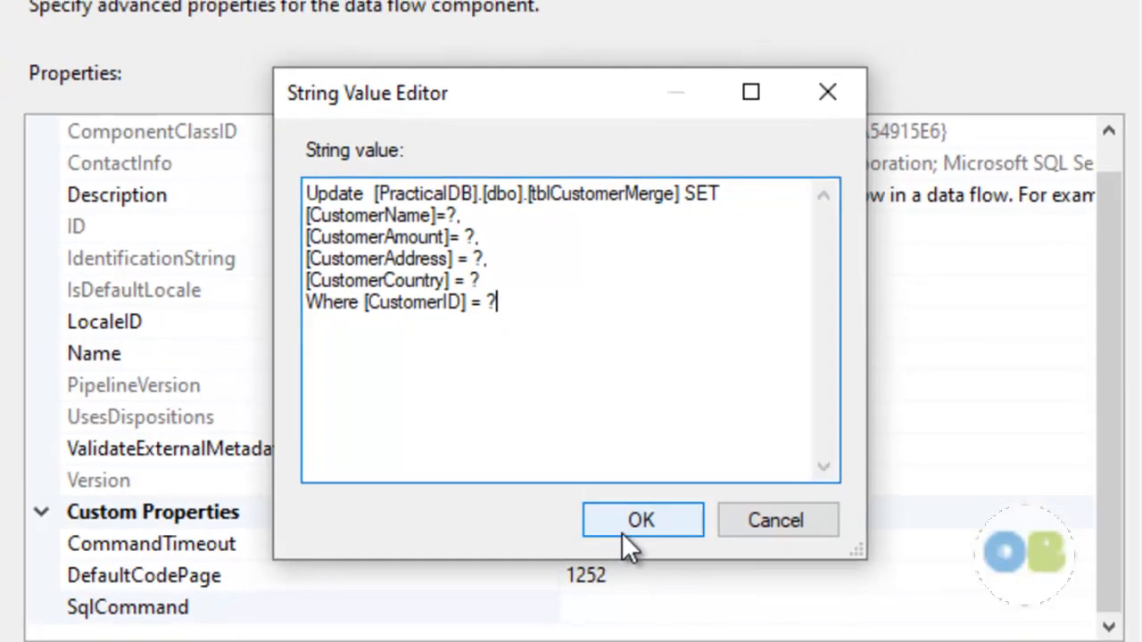
click(647, 532)
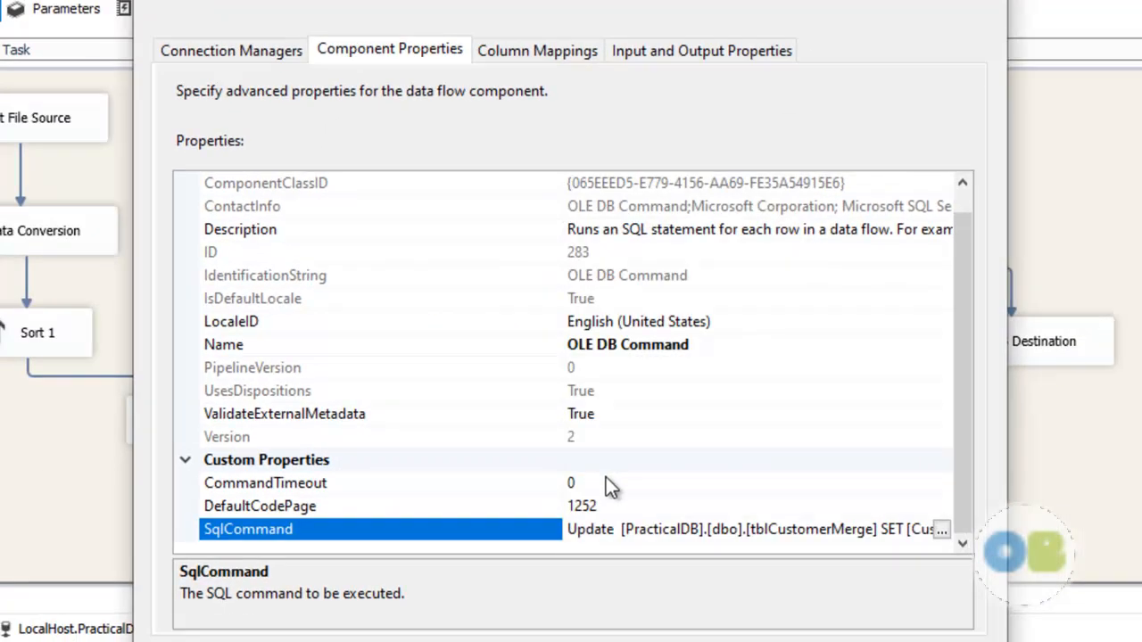
In the OLE DB Command's column mappings, map CustomerName (1) to Param_0 and CustomerAmount (1) to Param_1.
click(548, 55)
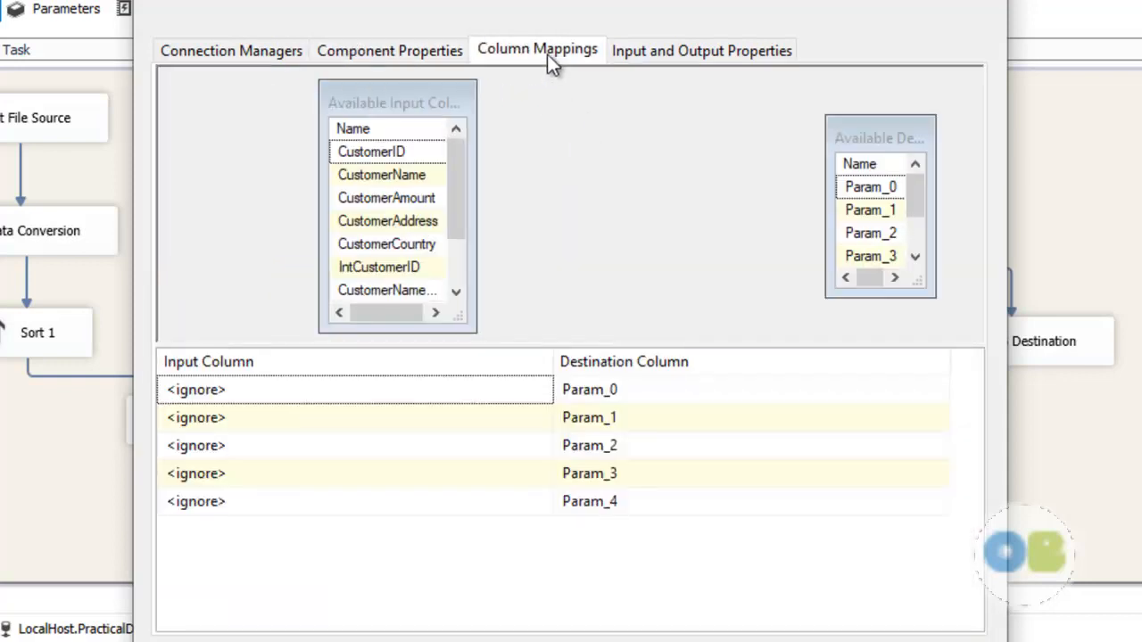
click(384, 391)
click(384, 391)
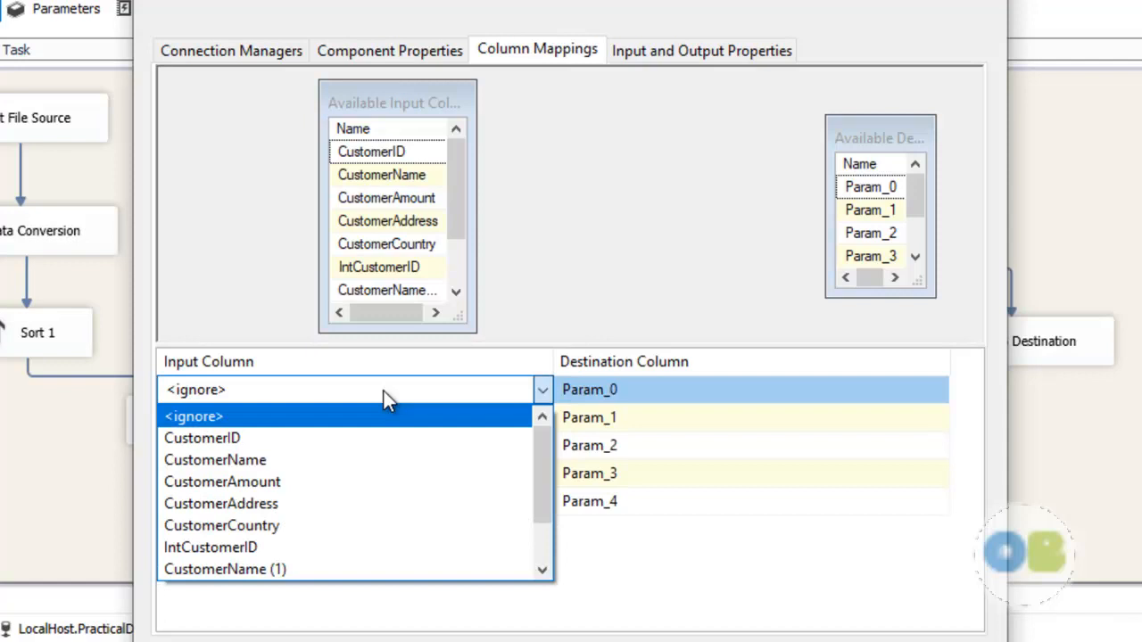
scroll(375, 455, down, 1)
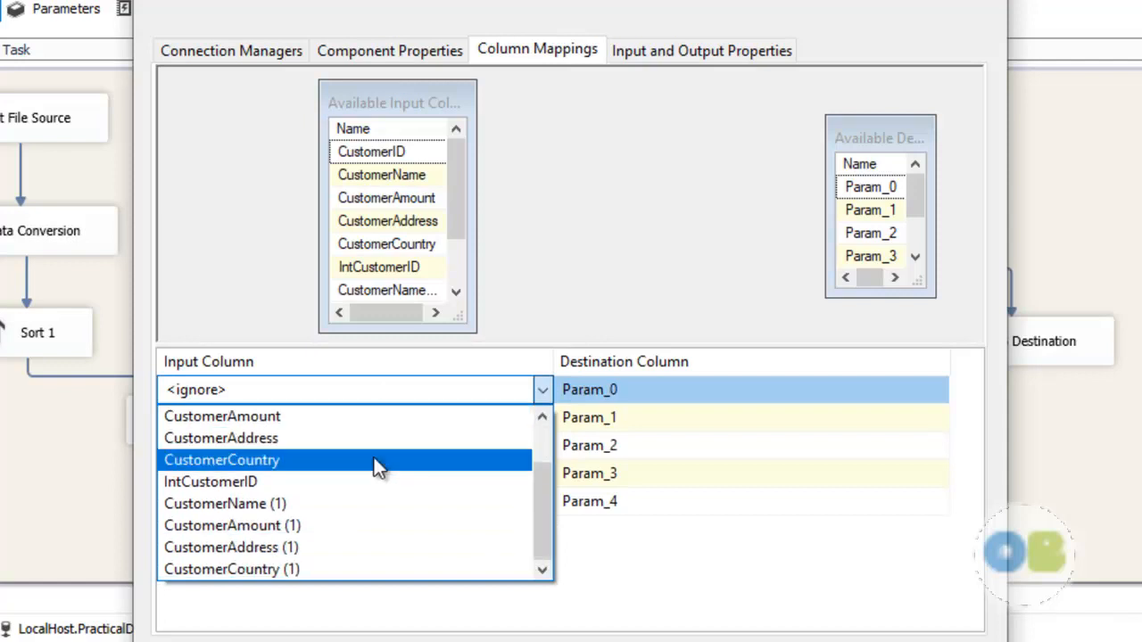
click(320, 505)
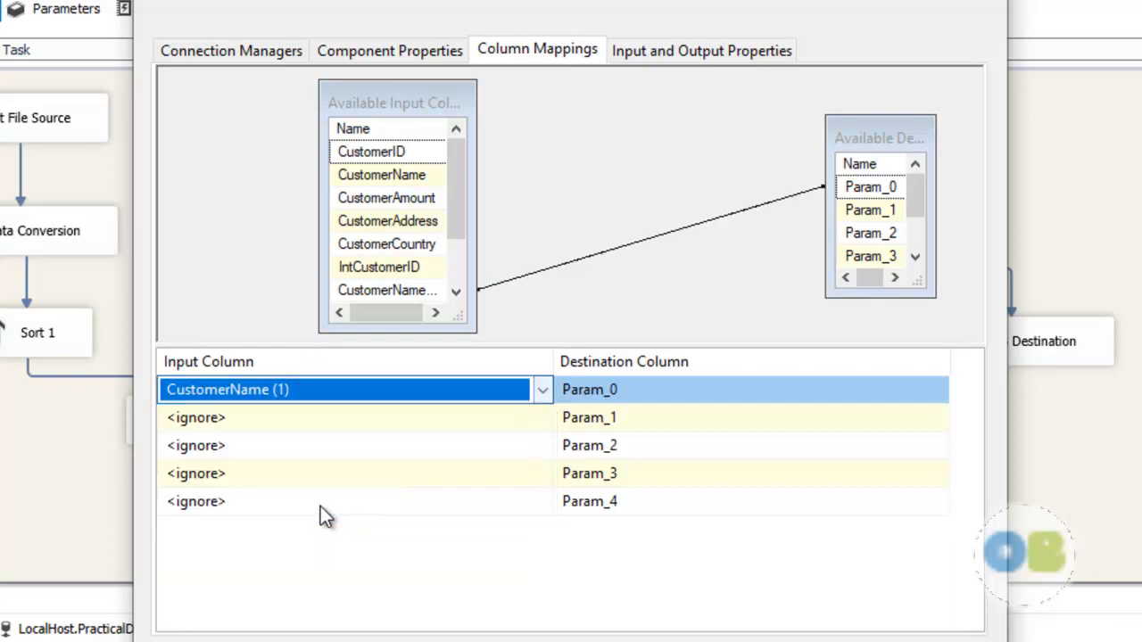
click(334, 421)
click(334, 421)
scroll(299, 549, down, 1)
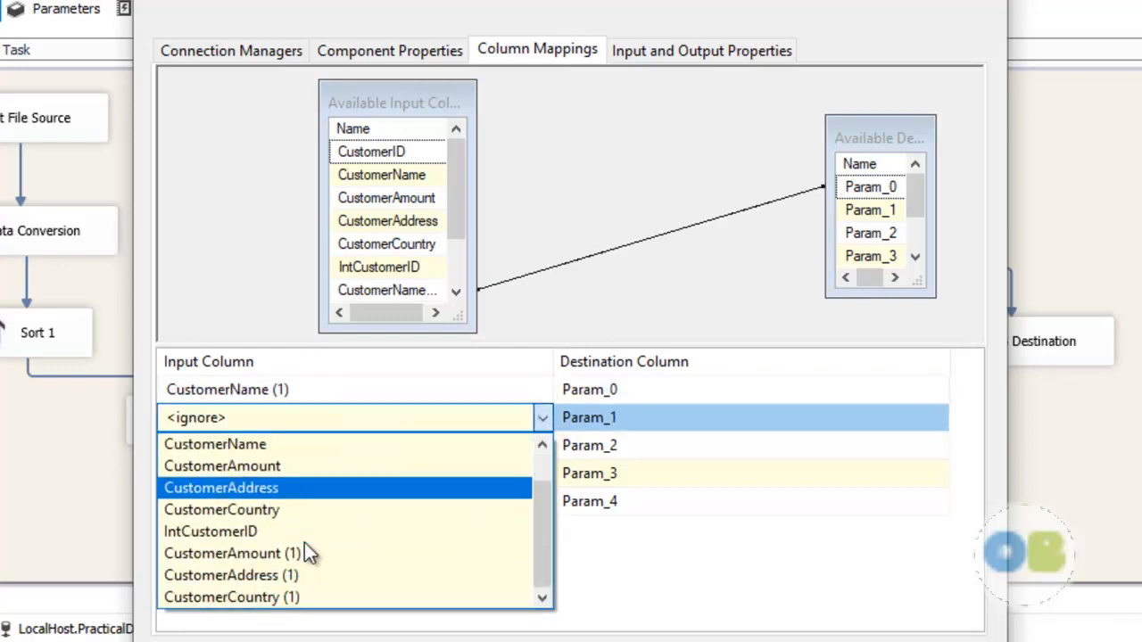
click(287, 553)
Map CustomerAddress (1) to Param_2 and CustomerCountry (1) to Param_3.
click(281, 452)
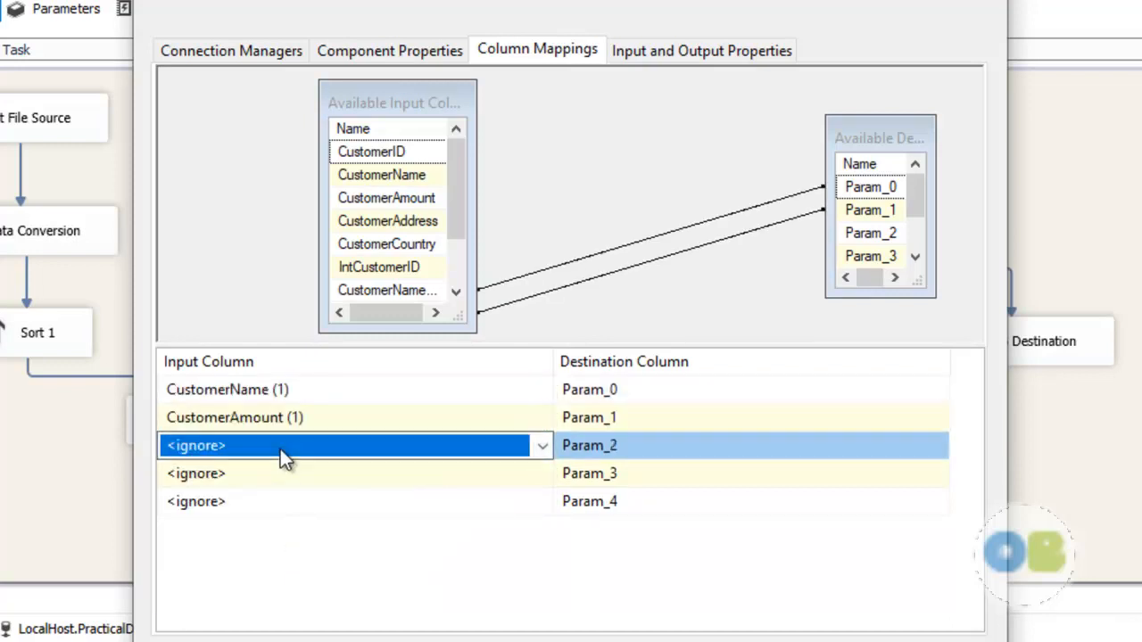
click(281, 449)
scroll(288, 616, down, 1)
click(288, 605)
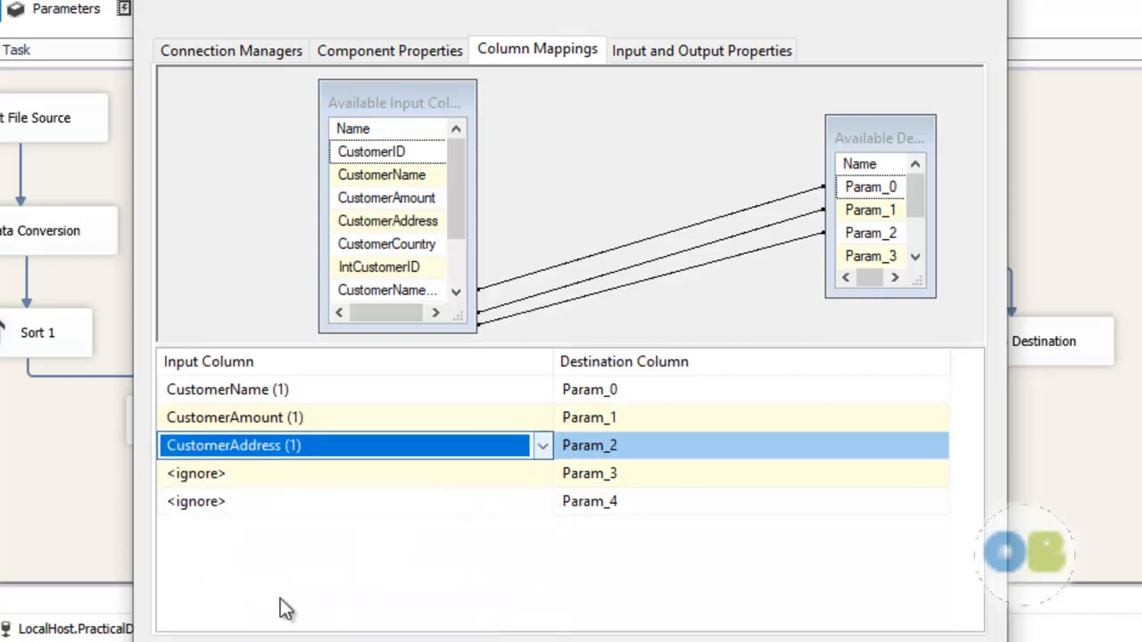
click(298, 470)
click(298, 471)
scroll(272, 568, down, 3)
click(272, 569)
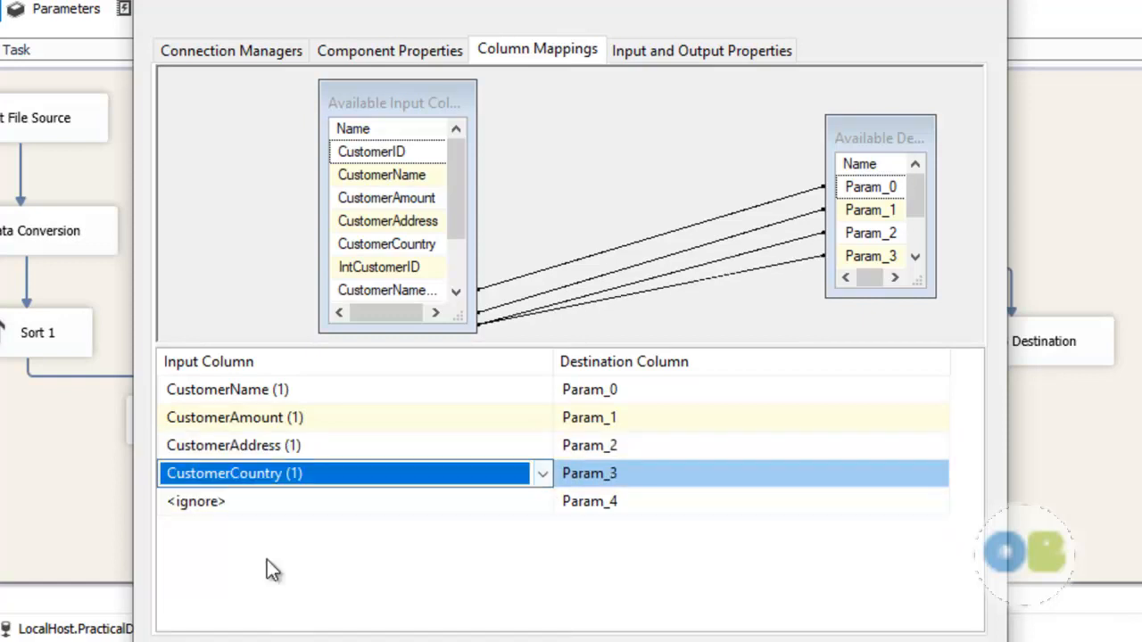
Map IntCustomerID to Param_4, accept the OLE DB Command settings and save the package.
click(262, 504)
click(261, 504)
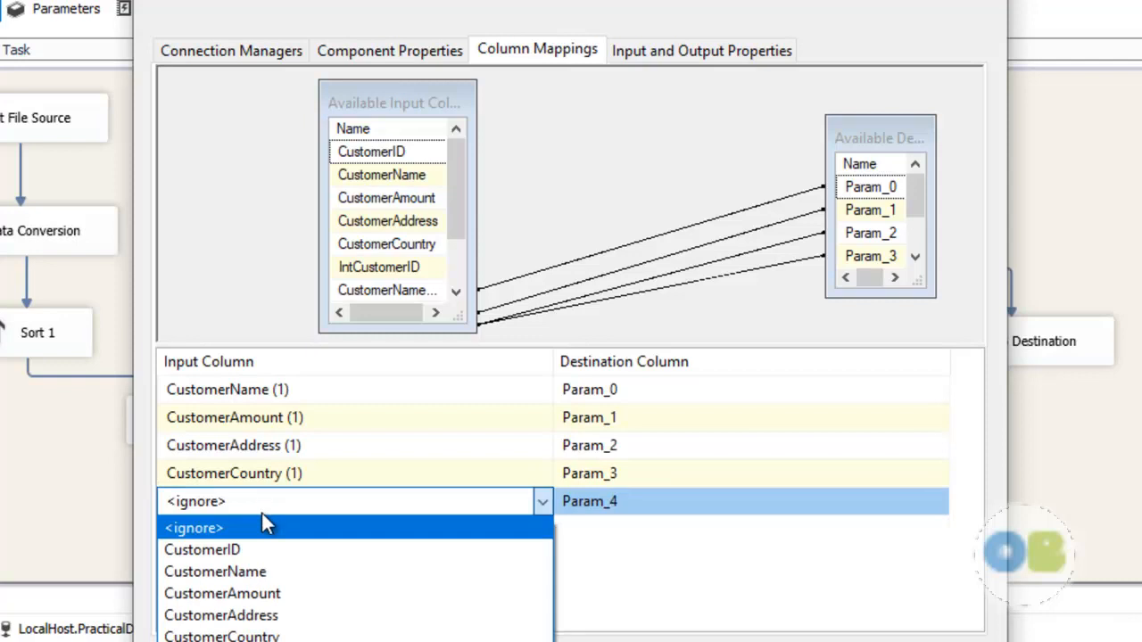
click(253, 641)
click(349, 587)
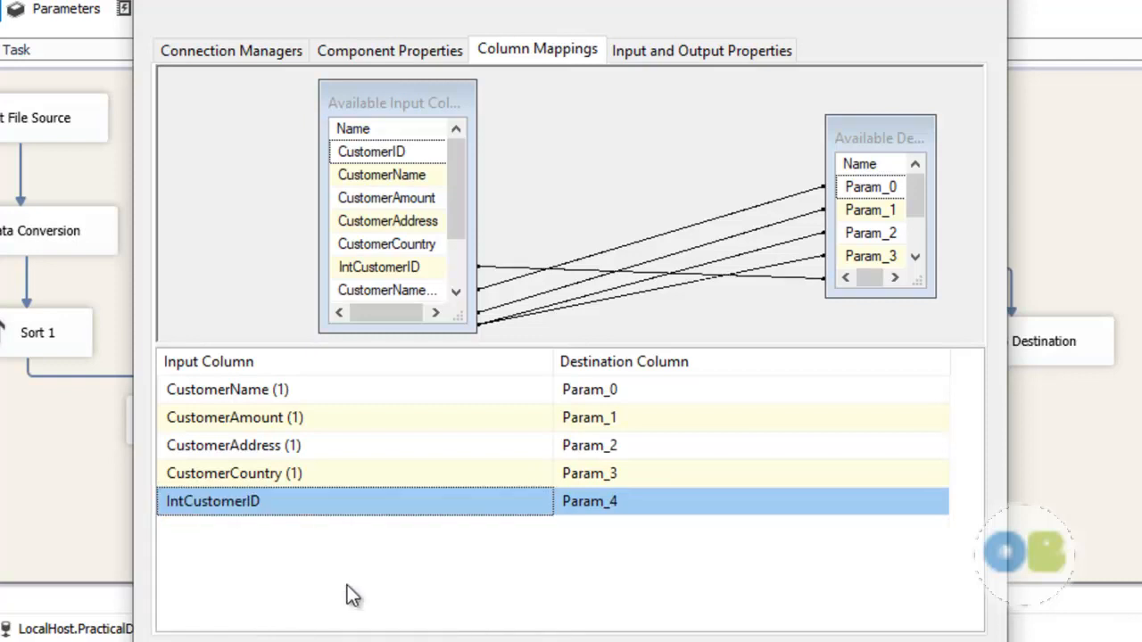
click(731, 641)
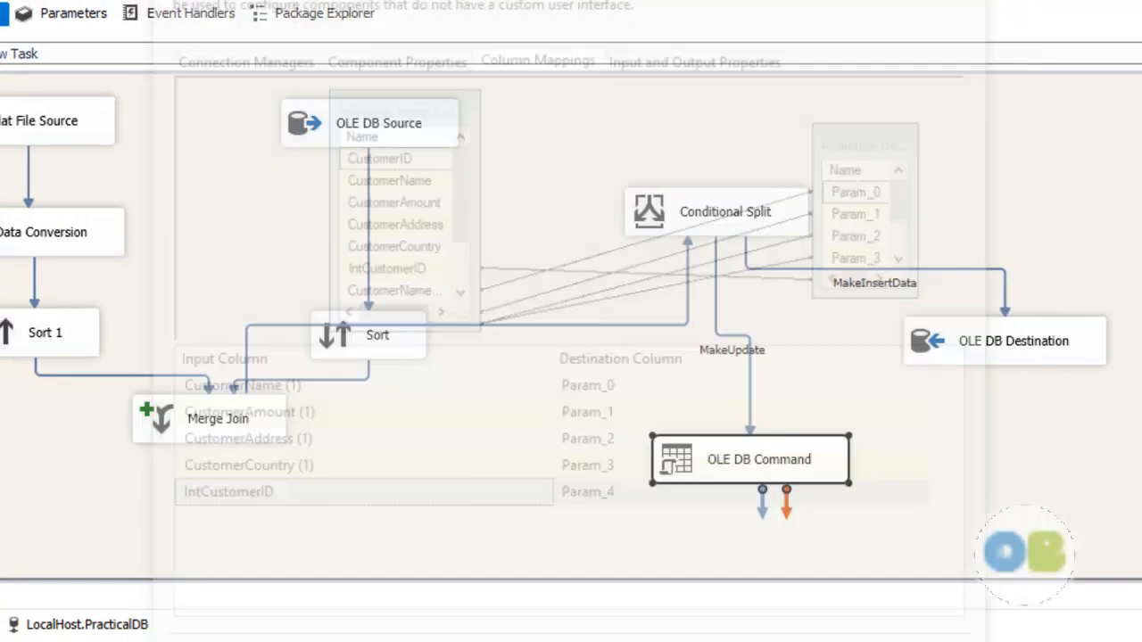
click(865, 398)
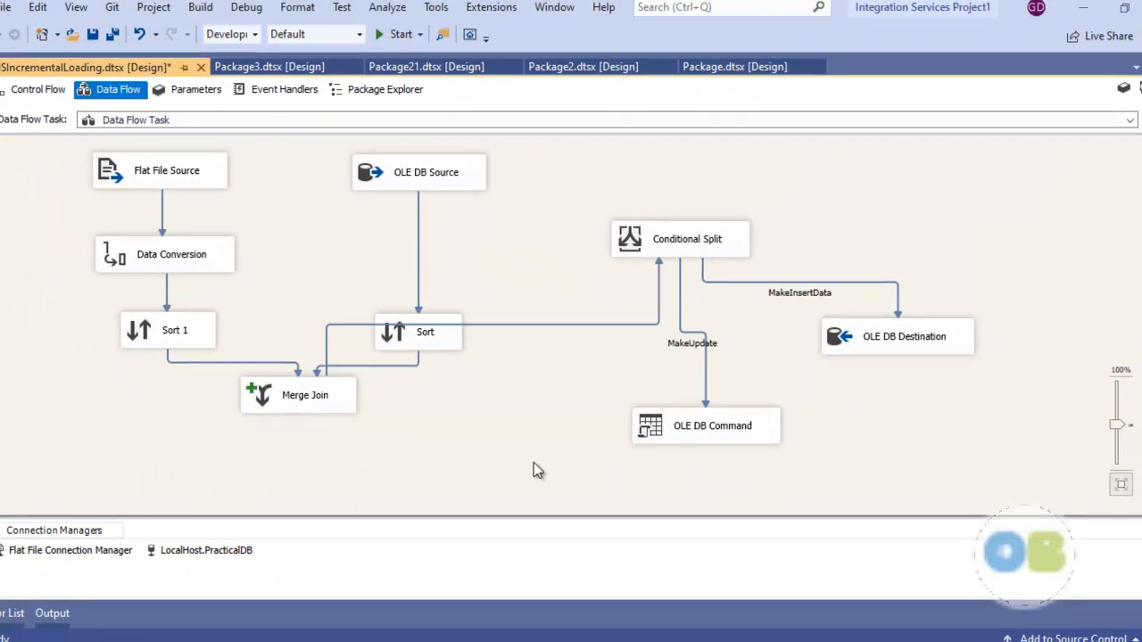
click(112, 34)
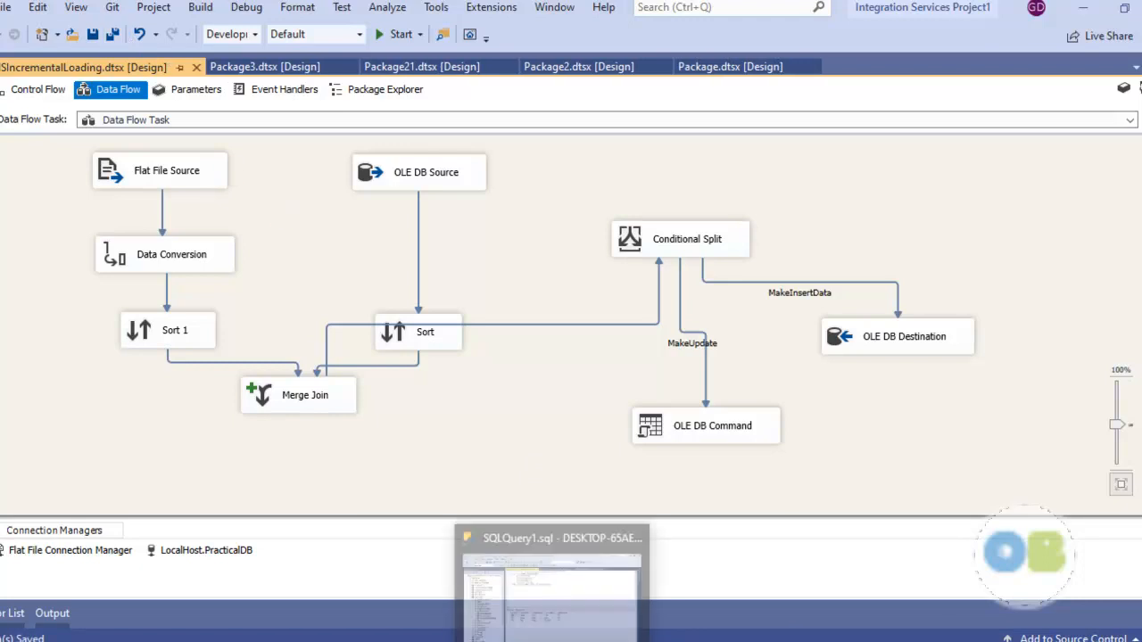
In SQL Server Management Studio, rerun the tblCustomerMerge select query to check the table's rows before the package runs.
click(554, 641)
click(466, 284)
drag(581, 202, 268, 131)
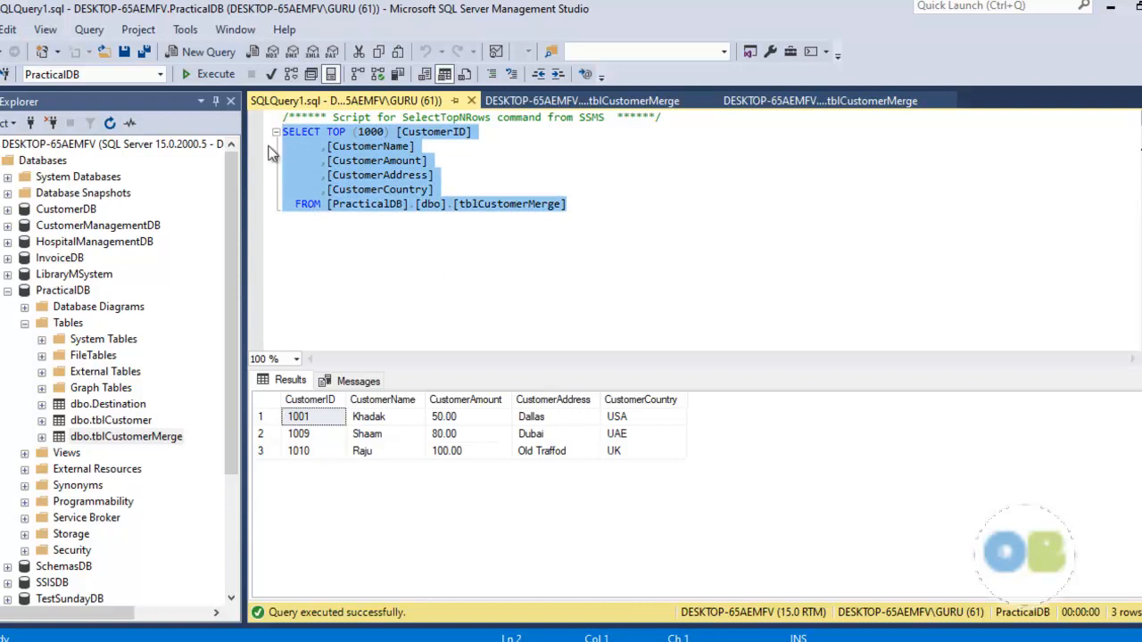
click(221, 76)
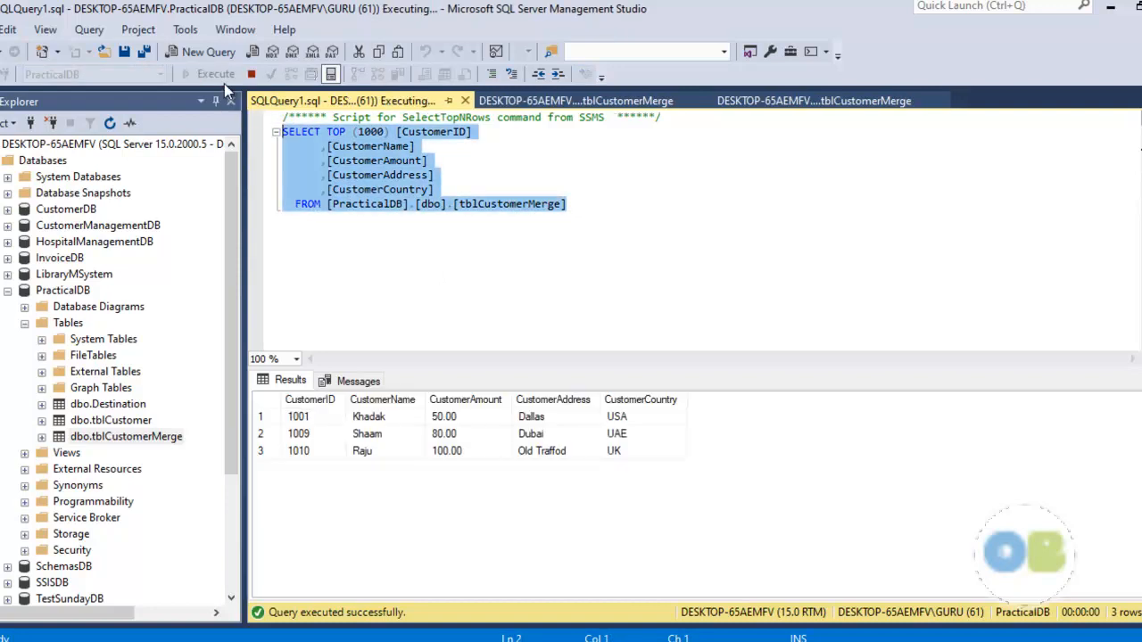
click(470, 503)
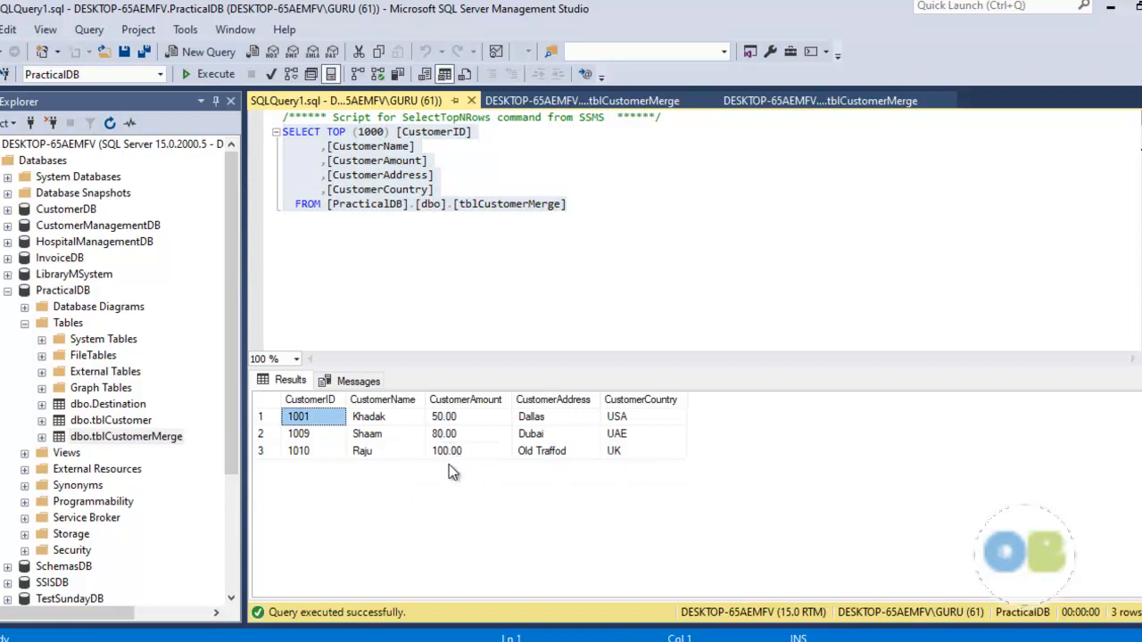
click(523, 204)
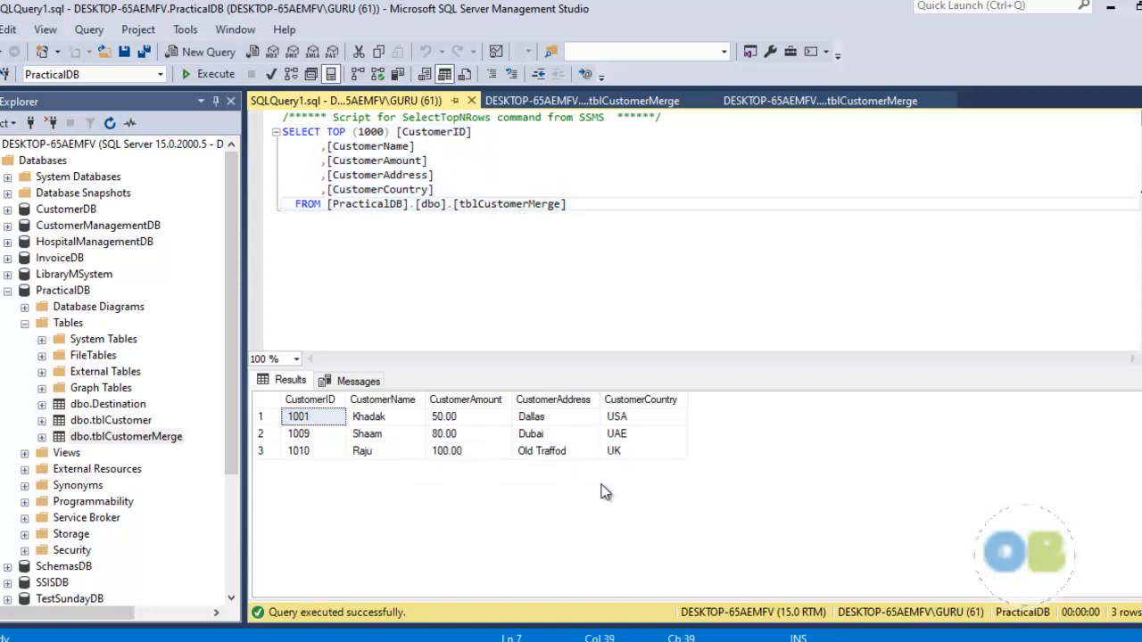
Switch to Visual Studio, run the incremental loading package and stop debugging once the data flow completes.
key(alt+Tab)
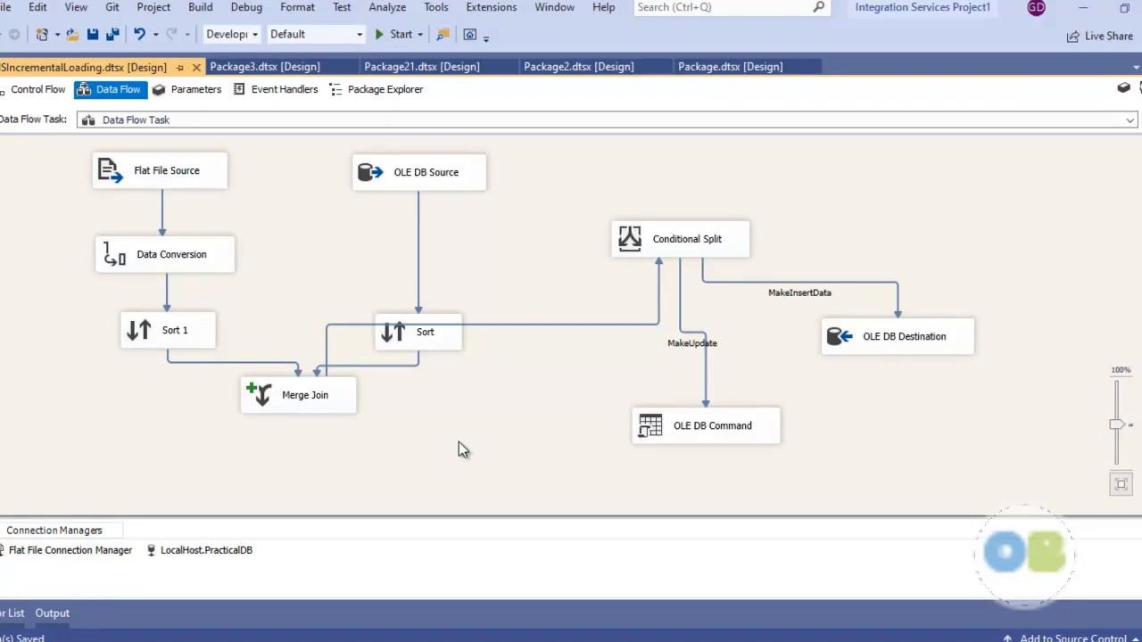
click(397, 34)
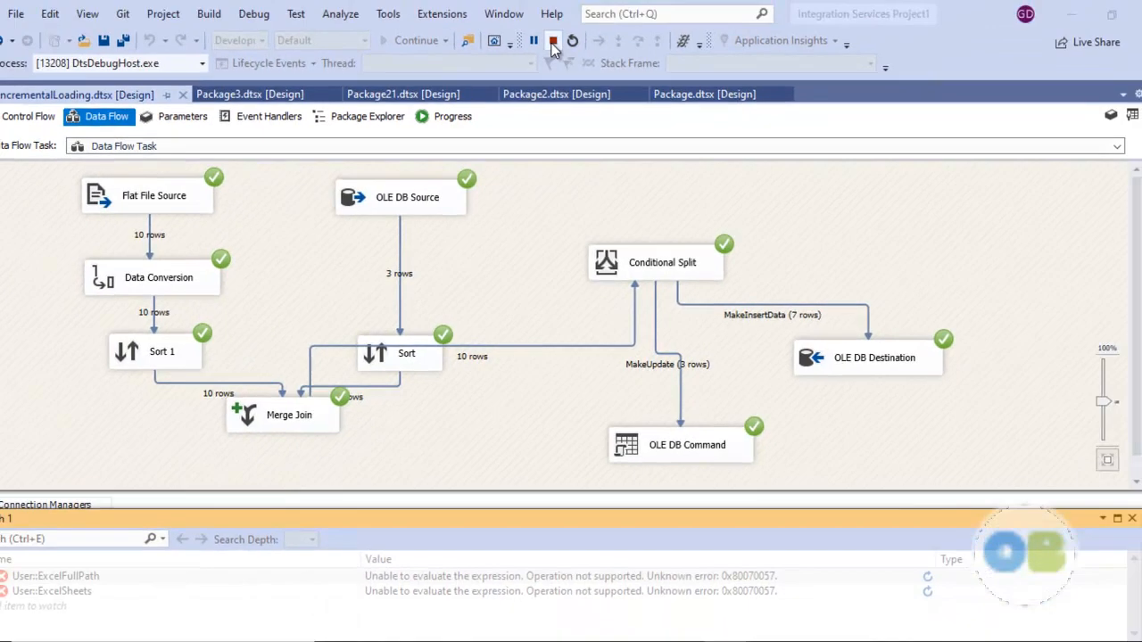
click(552, 41)
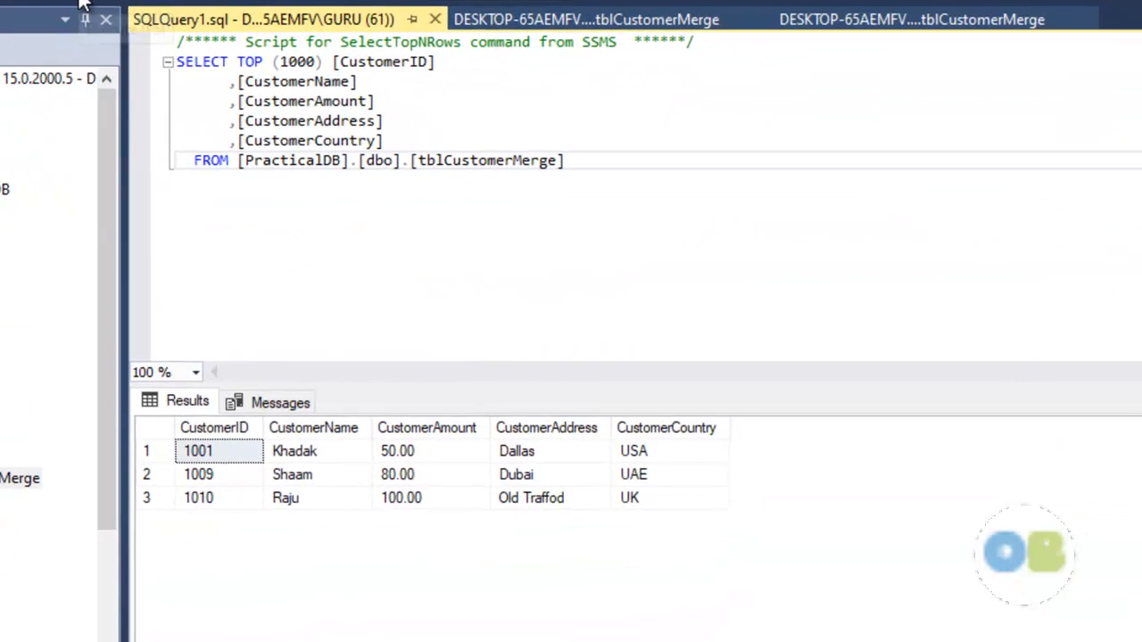
Rerun the tblCustomerMerge query in SQL Server Management Studio and examine the names, amounts and addresses of customers 1001, 1009 and 1010.
click(217, 79)
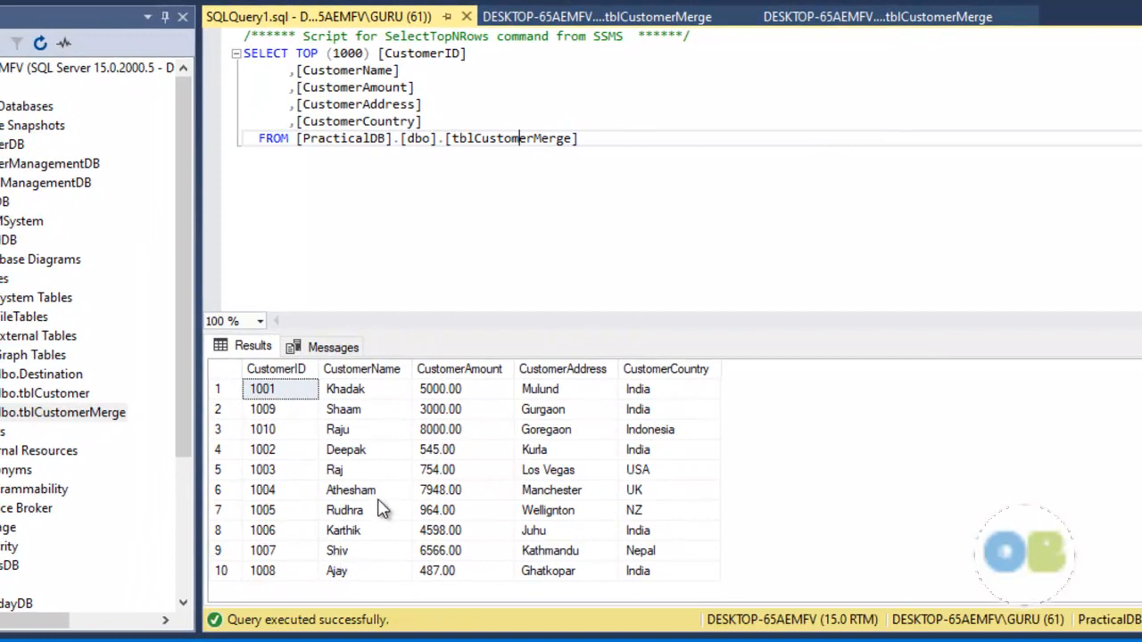
click(386, 395)
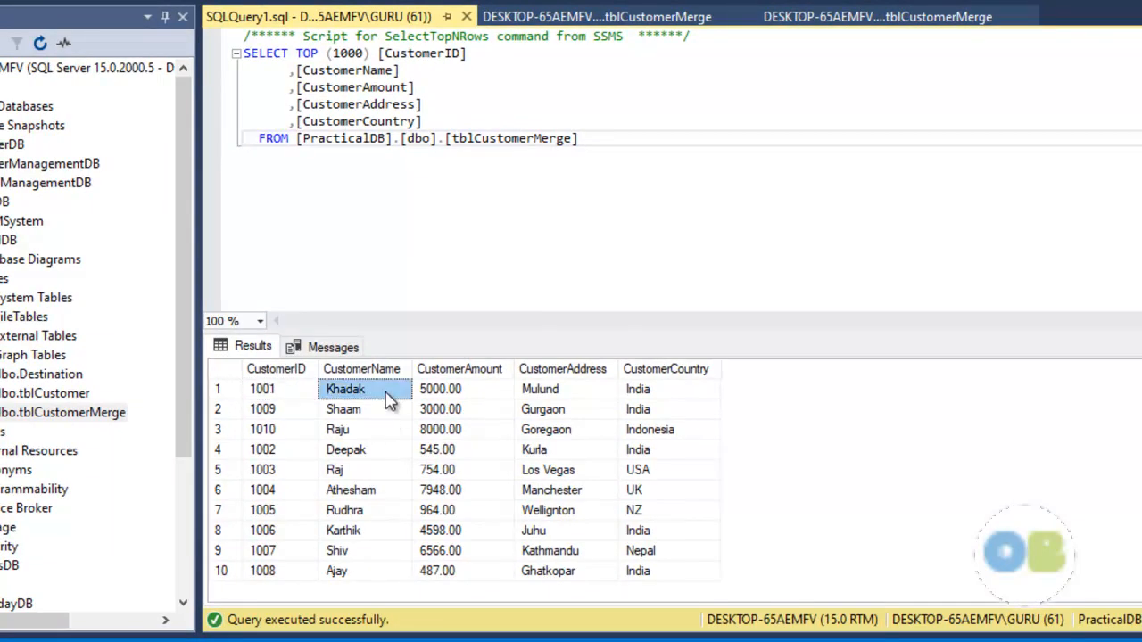
click(376, 415)
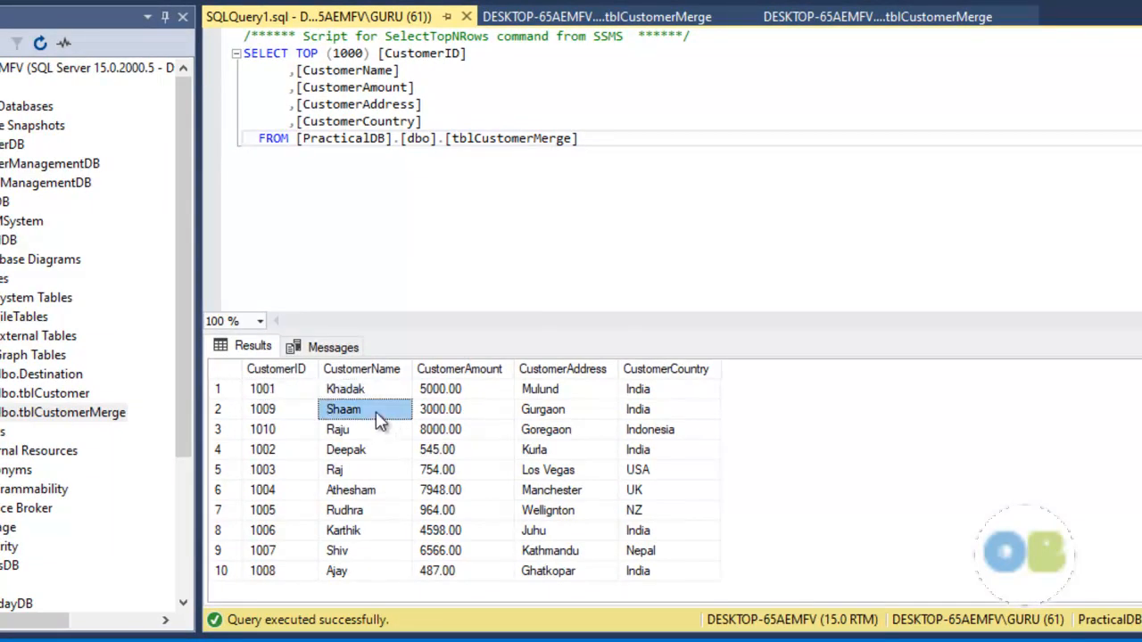
click(374, 431)
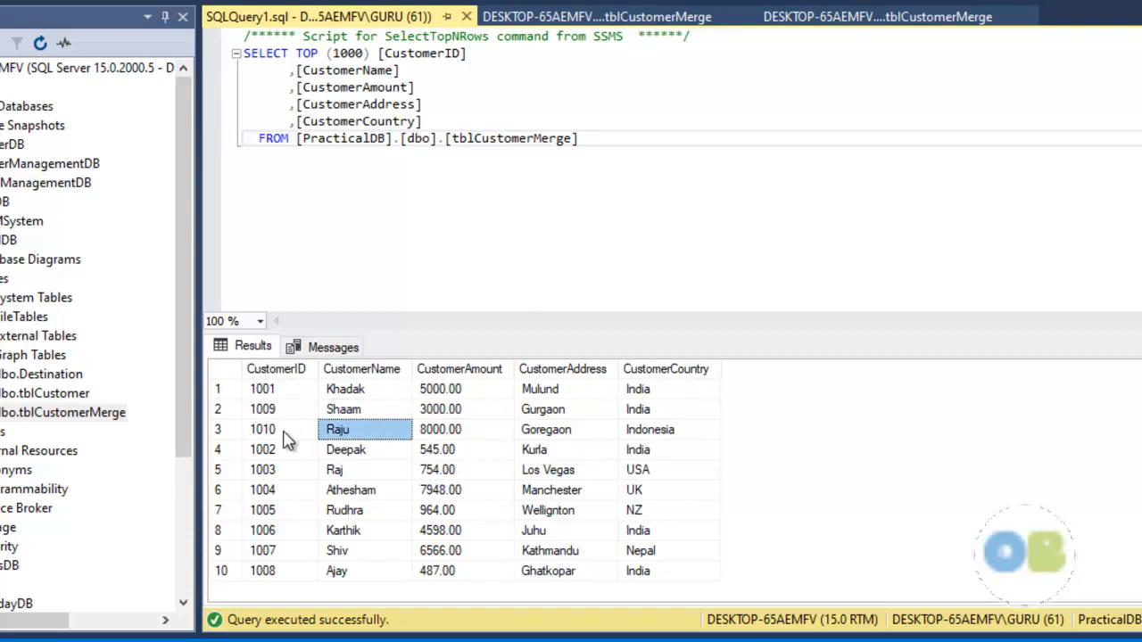
click(462, 392)
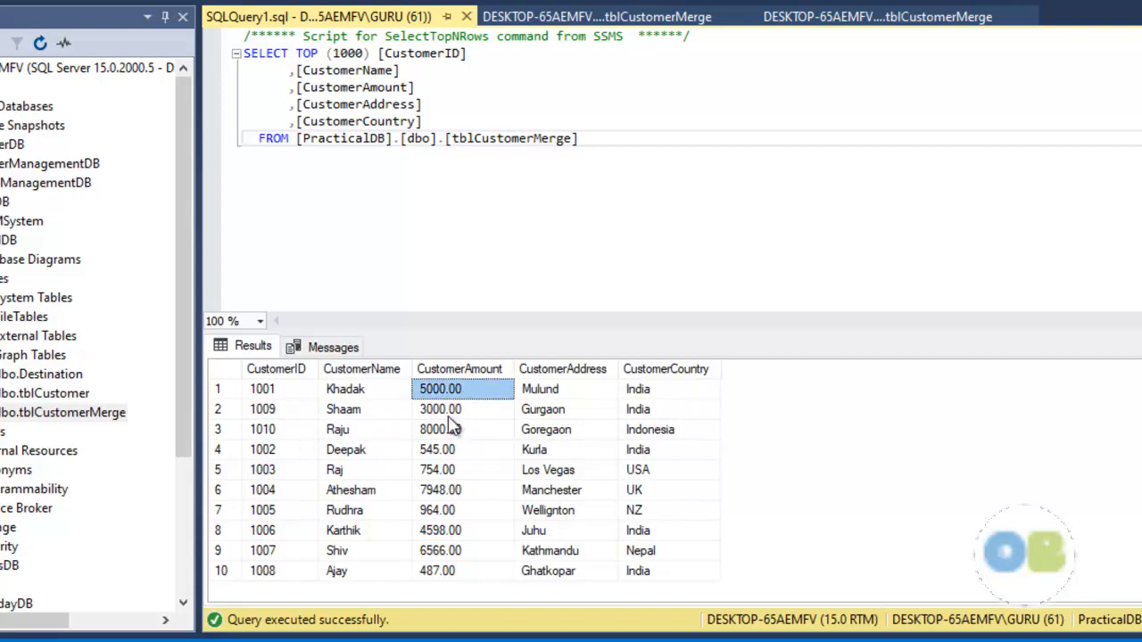
click(448, 413)
click(442, 436)
click(551, 392)
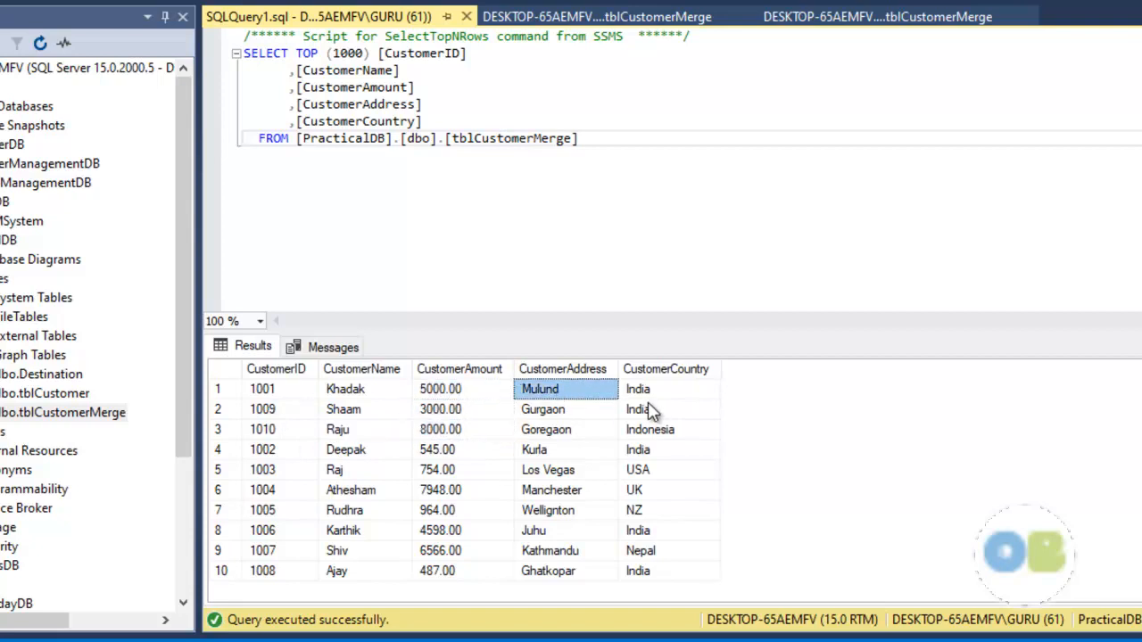